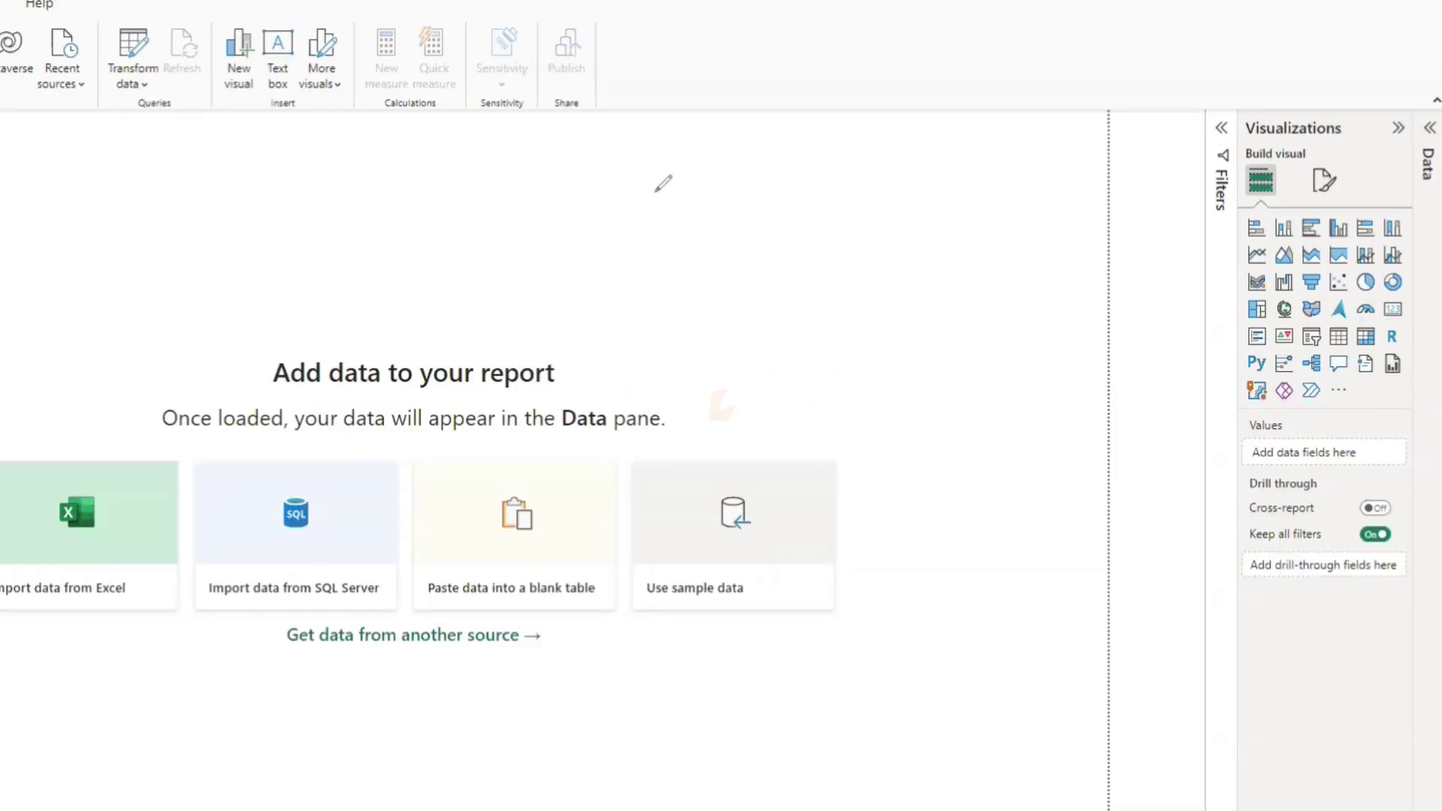
mouse_move(709, 197)
left_mouse_down()
mouse_move(734, 397)
mouse_move(1057, 352)
left_mouse_up()
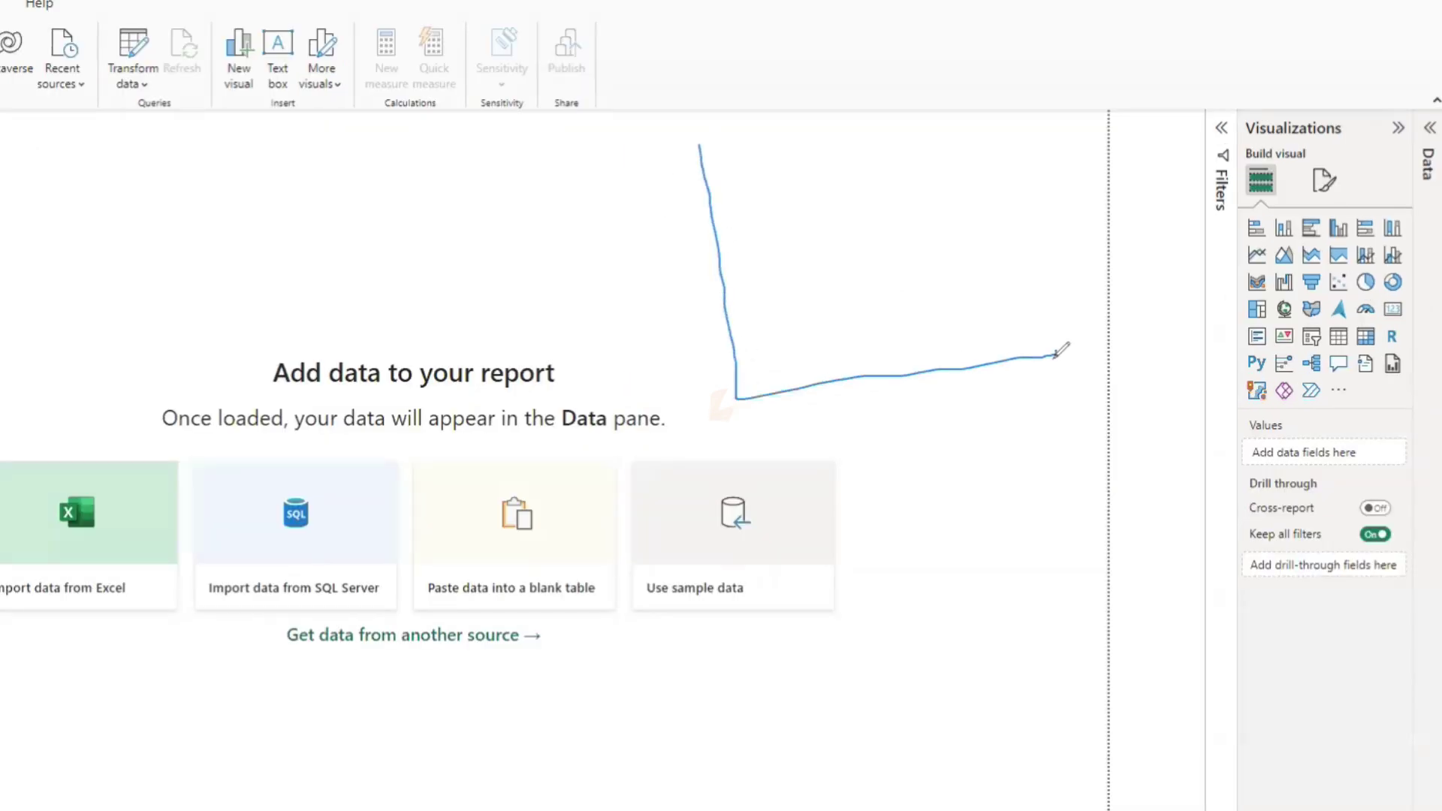
left_click_drag(671, 158, 724, 146)
mouse_move(1051, 331)
left_mouse_down()
mouse_move(1066, 338)
mouse_move(1073, 391)
left_mouse_up()
mouse_move(652, 262)
left_mouse_down()
mouse_move(673, 240)
mouse_move(704, 347)
left_mouse_up()
mouse_move(863, 415)
left_mouse_down()
mouse_move(876, 450)
mouse_move(928, 430)
left_mouse_up()
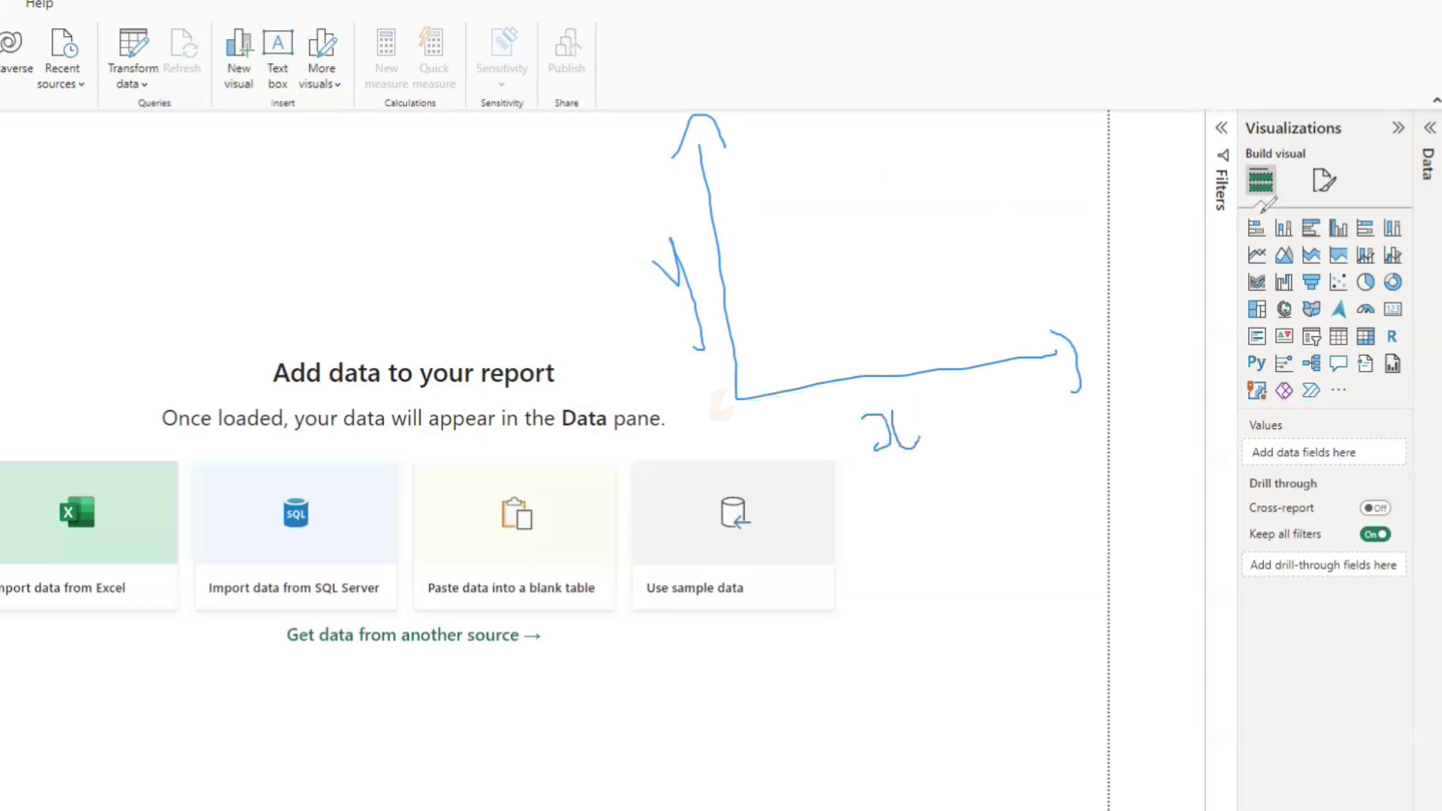
mouse_move(1226, 213)
left_mouse_down()
mouse_move(1405, 207)
mouse_move(1423, 380)
mouse_move(1269, 422)
mouse_move(1230, 366)
left_mouse_up()
left_click_drag(1223, 300, 1228, 218)
mouse_move(722, 231)
left_mouse_down()
mouse_move(846, 202)
mouse_move(856, 227)
mouse_move(721, 272)
left_mouse_up()
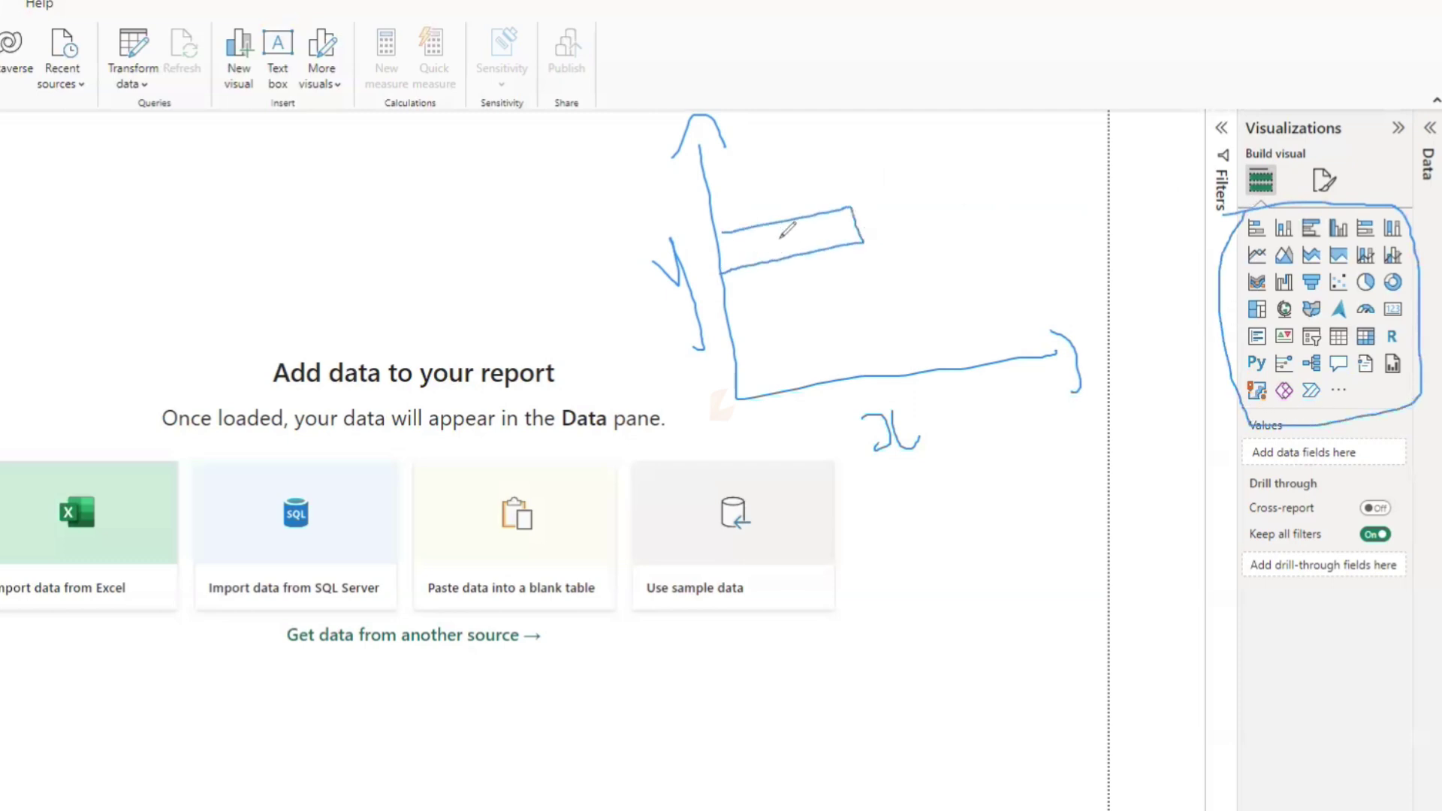
left_click_drag(792, 214, 801, 149)
mouse_move(812, 132)
left_mouse_down()
mouse_move(819, 147)
mouse_move(877, 75)
mouse_move(974, 46)
left_mouse_up()
left_click_drag(858, 230, 999, 242)
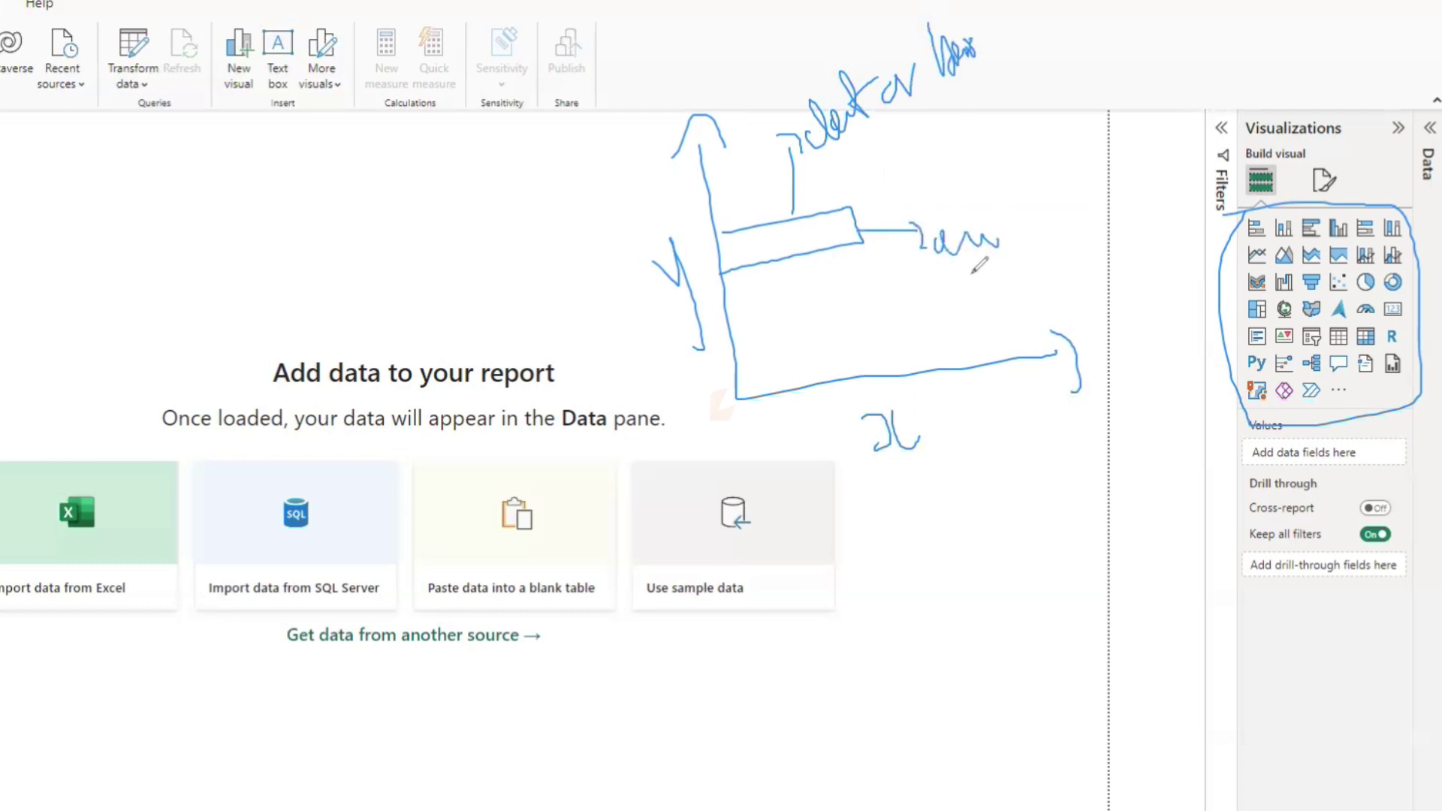
left_click_drag(962, 293, 1001, 283)
mouse_move(729, 306)
left_mouse_down()
mouse_move(774, 301)
mouse_move(728, 325)
mouse_move(831, 338)
mouse_move(740, 362)
left_mouse_up()
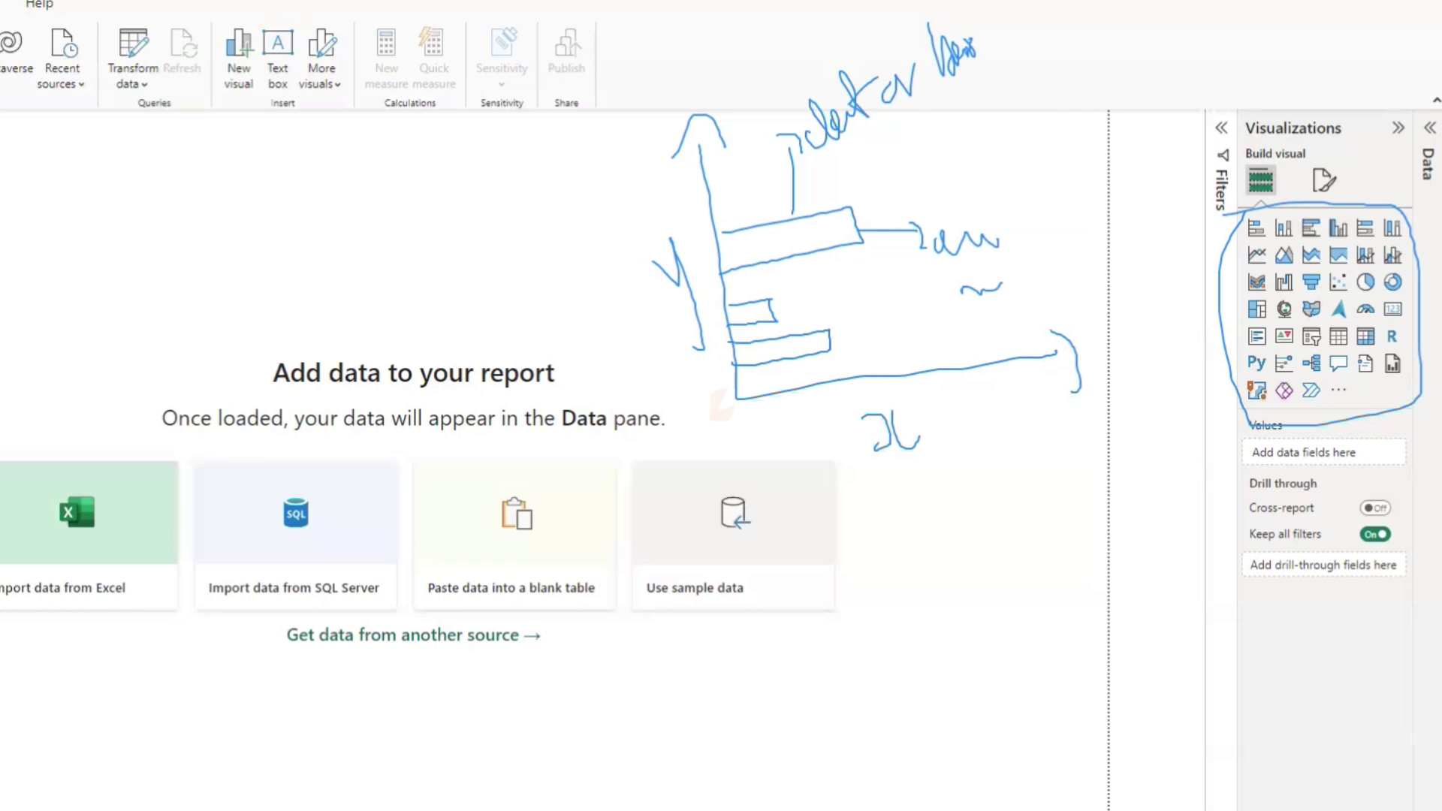
key("Escape")
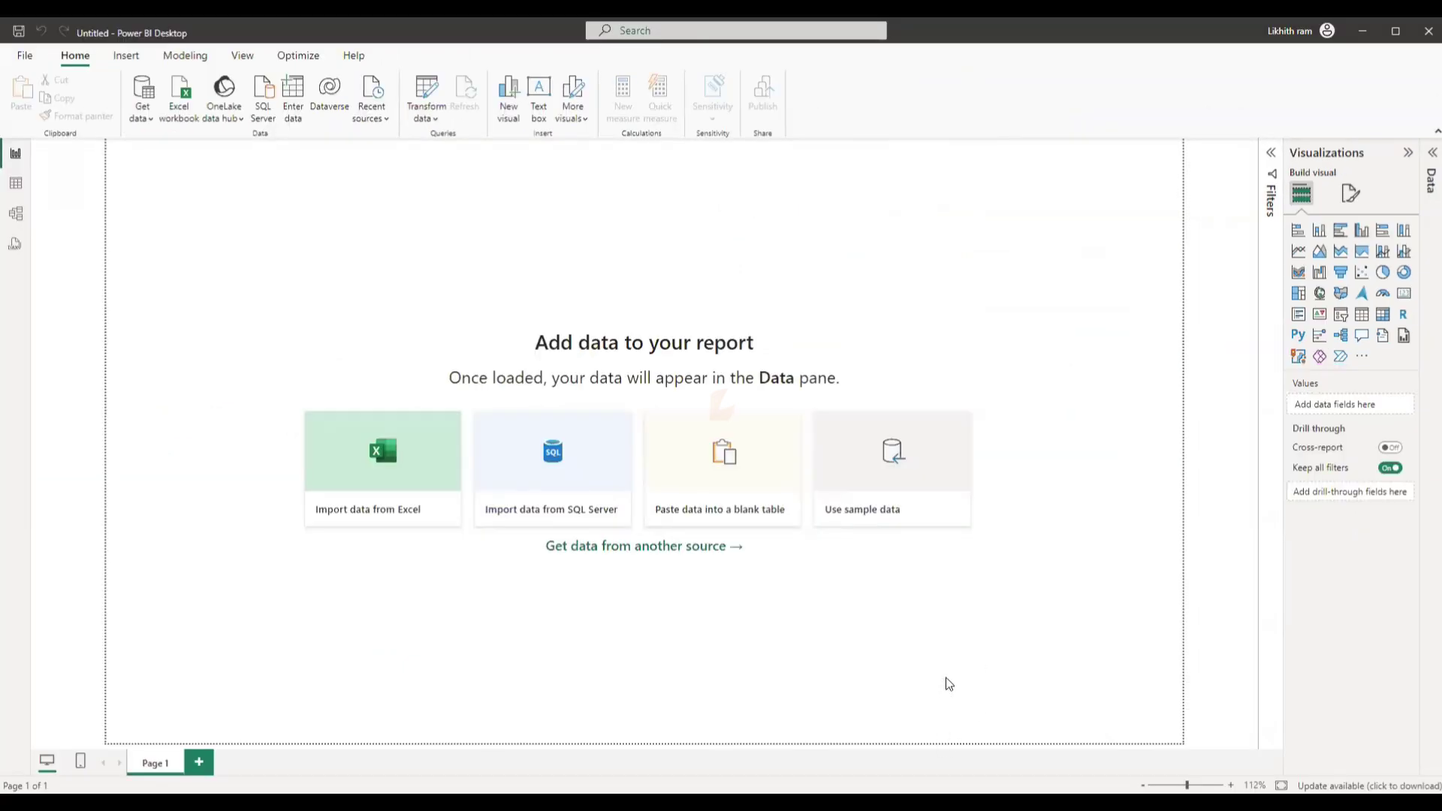
Step: Switch to the Chrome browser and search Google for "financial data for power bi"
key("alt+Tab")
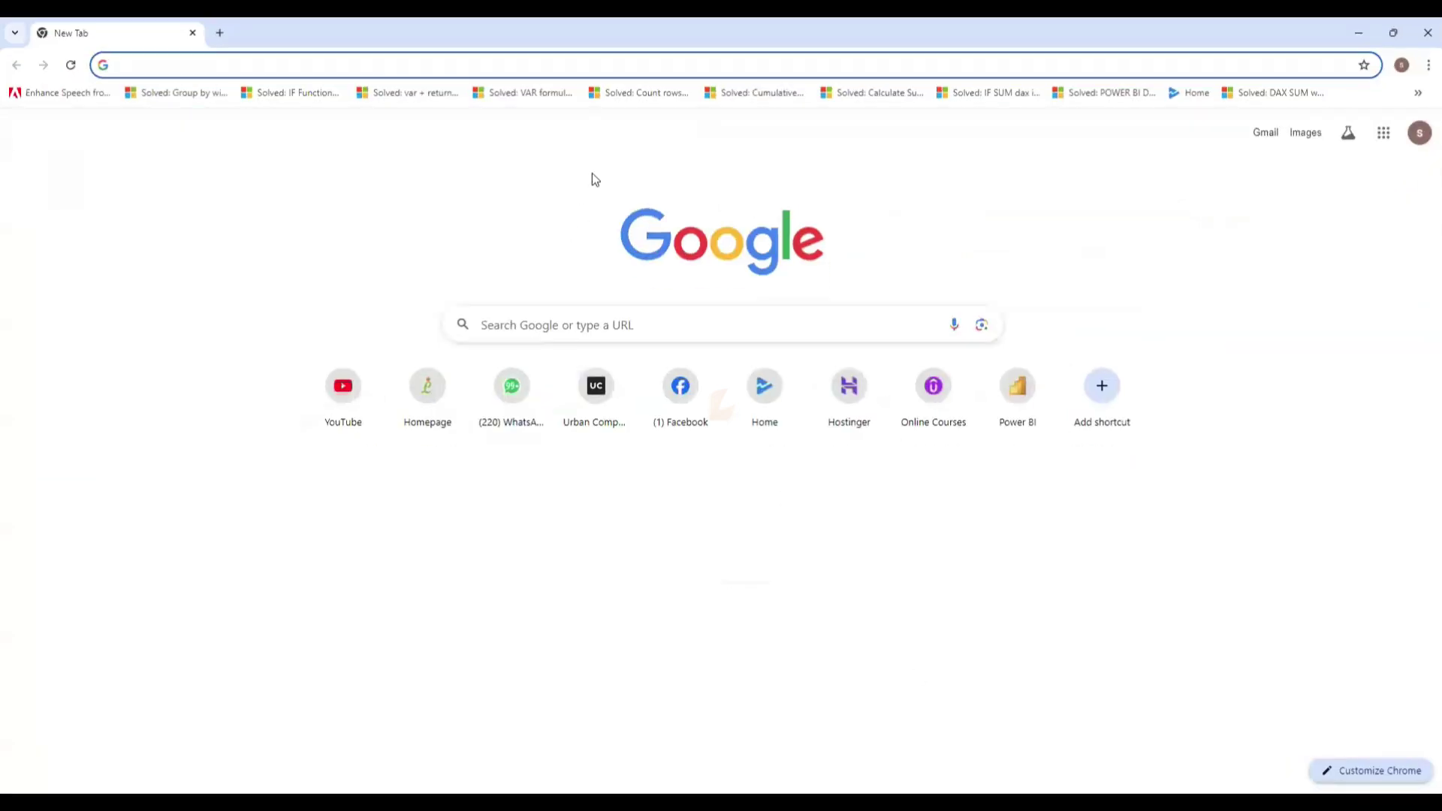
type("fin")
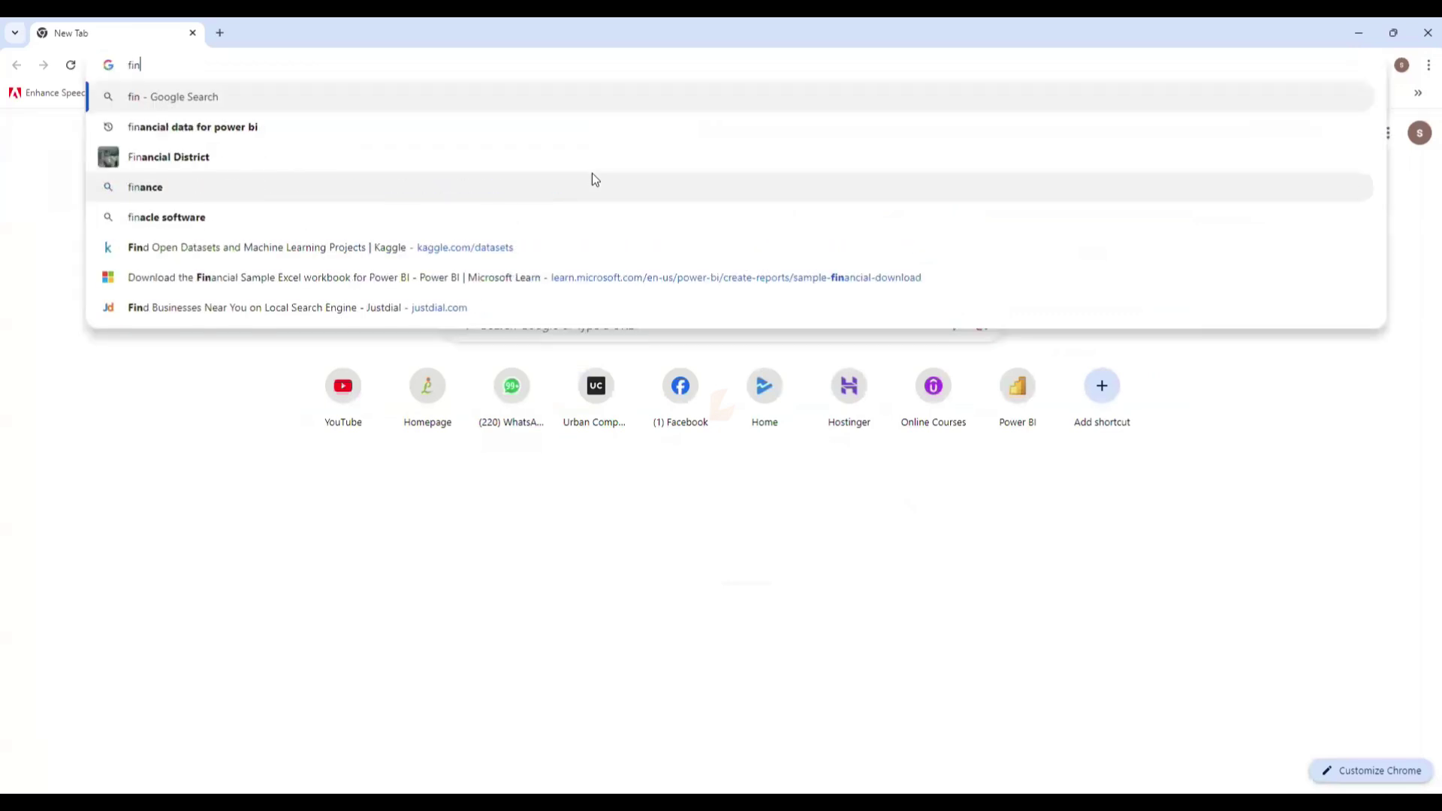
key("Down")
key("Return")
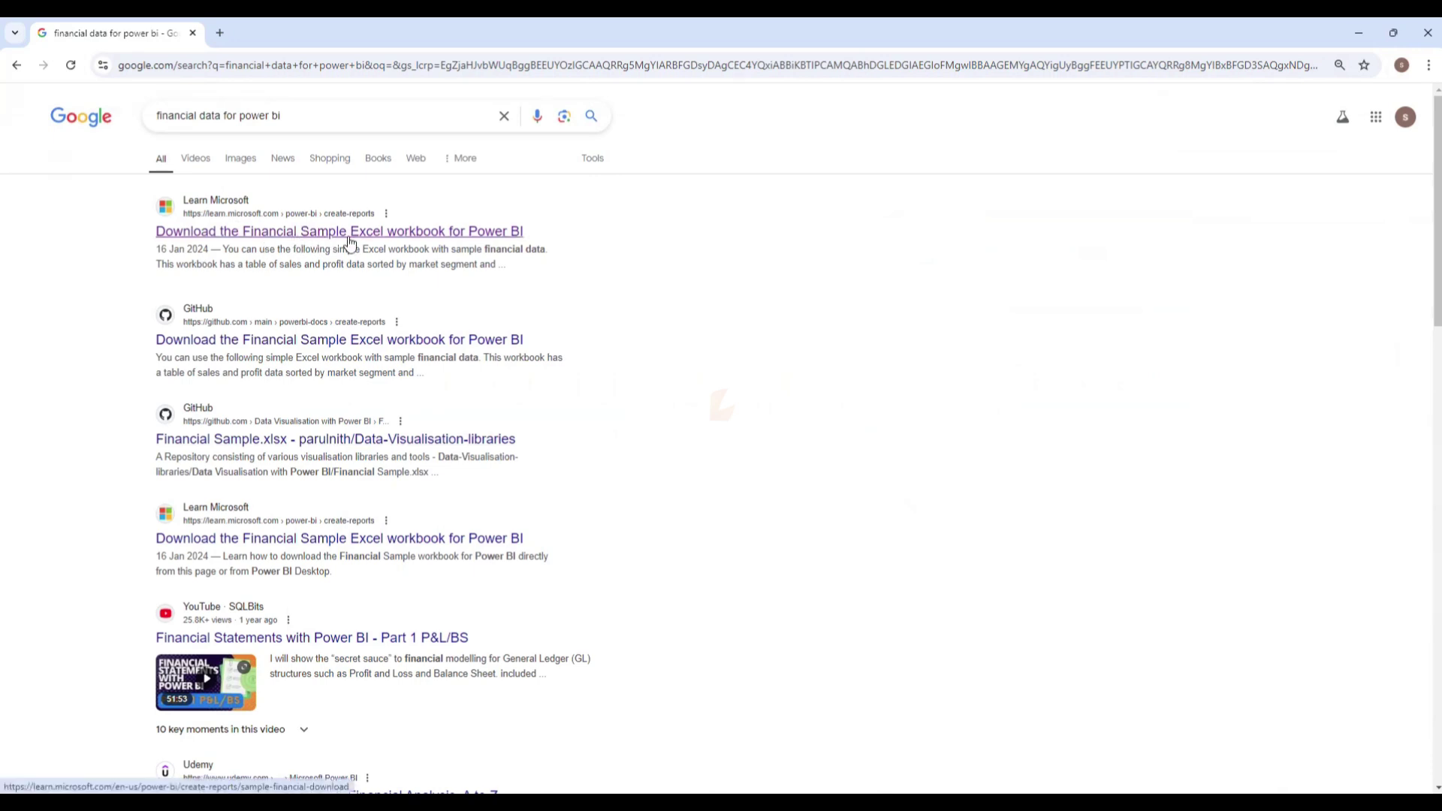
Step: Open the Microsoft Learn article on the Financial Sample workbook and download the Excel file directly
left_click(413, 235)
scroll(500, 274, "down", 3)
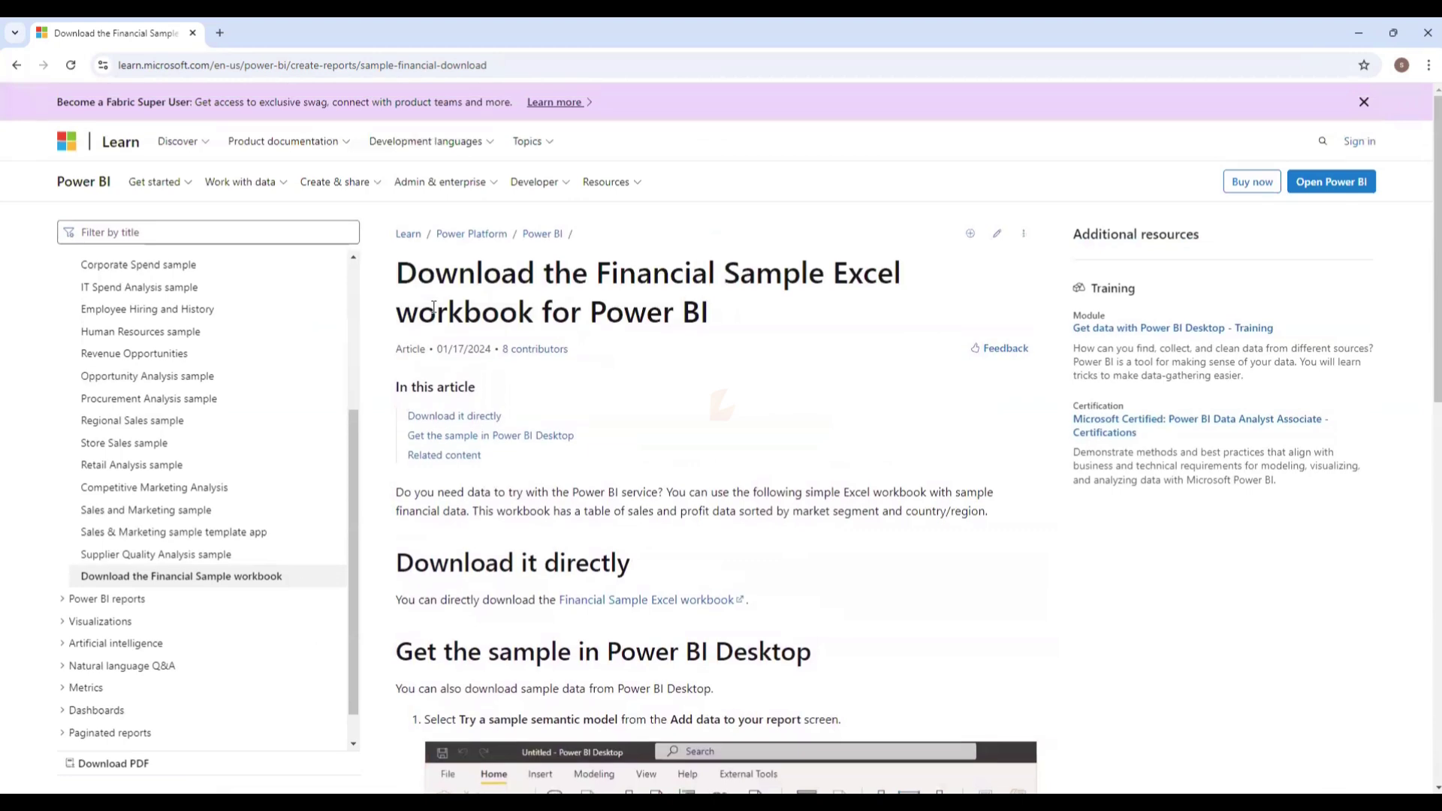
scroll(433, 308, "down", 3)
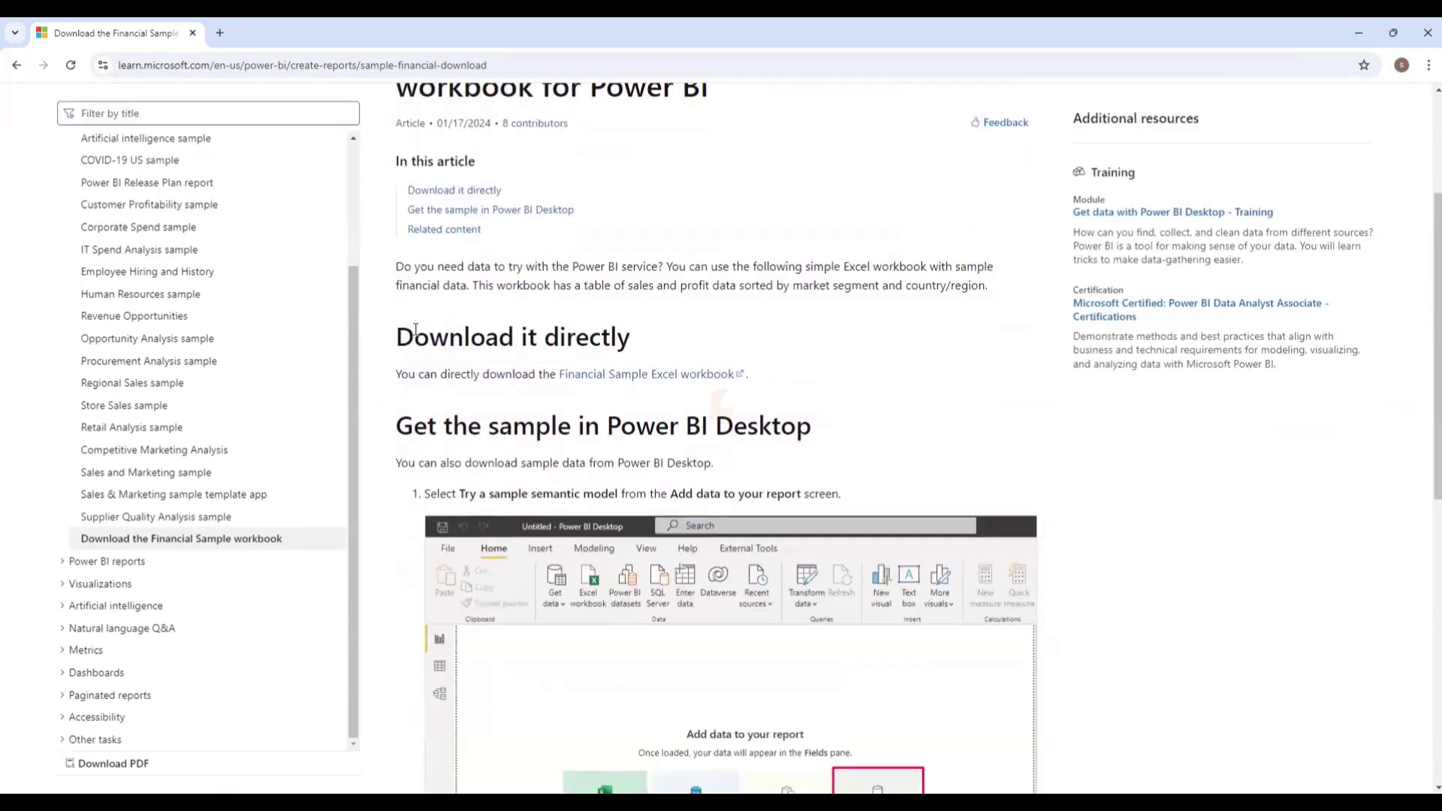
left_click_drag(397, 337, 632, 334)
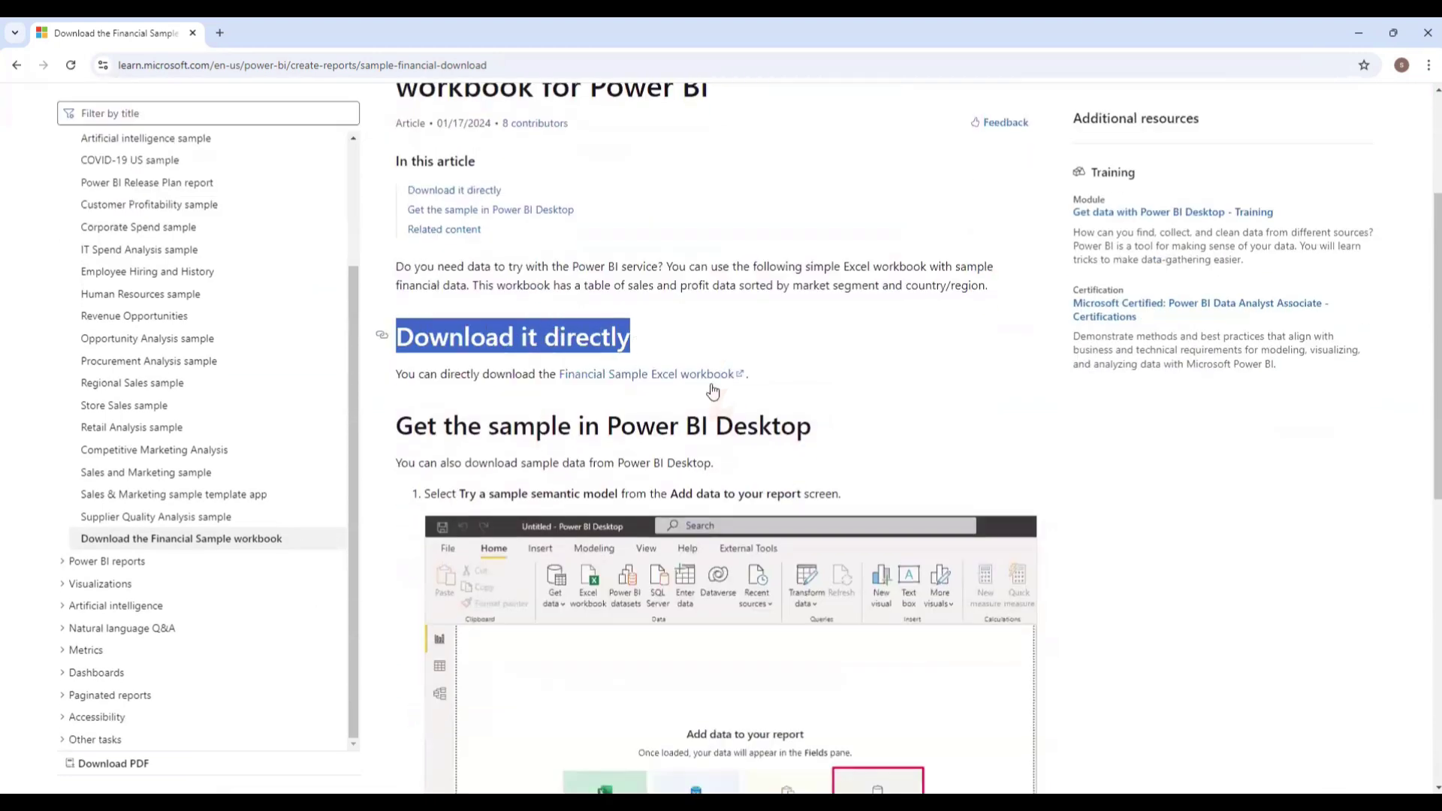
left_click(685, 380)
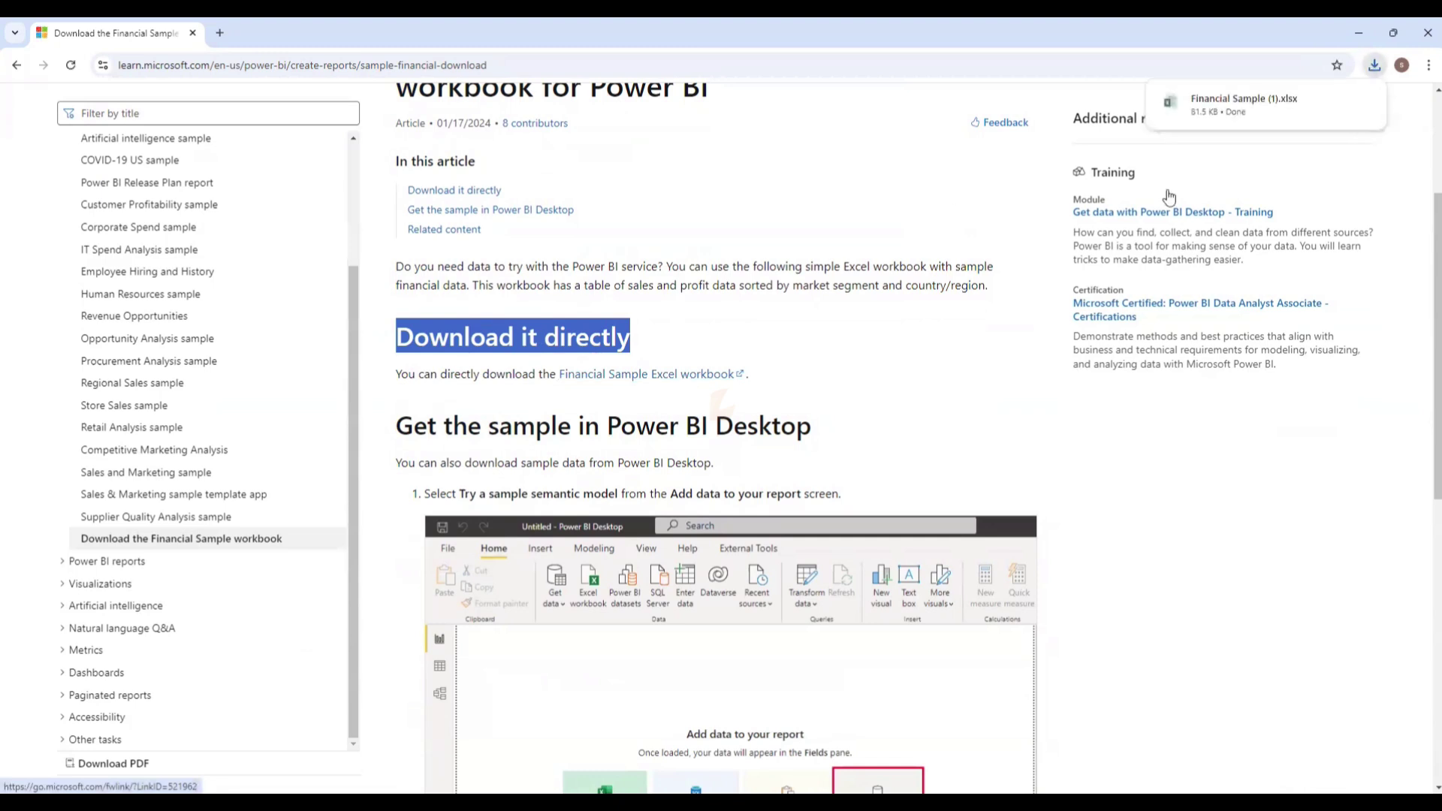
Step: Open the downloaded Financial Sample (1) workbook in Excel, enable editing, and look through its columns
left_click(1222, 104)
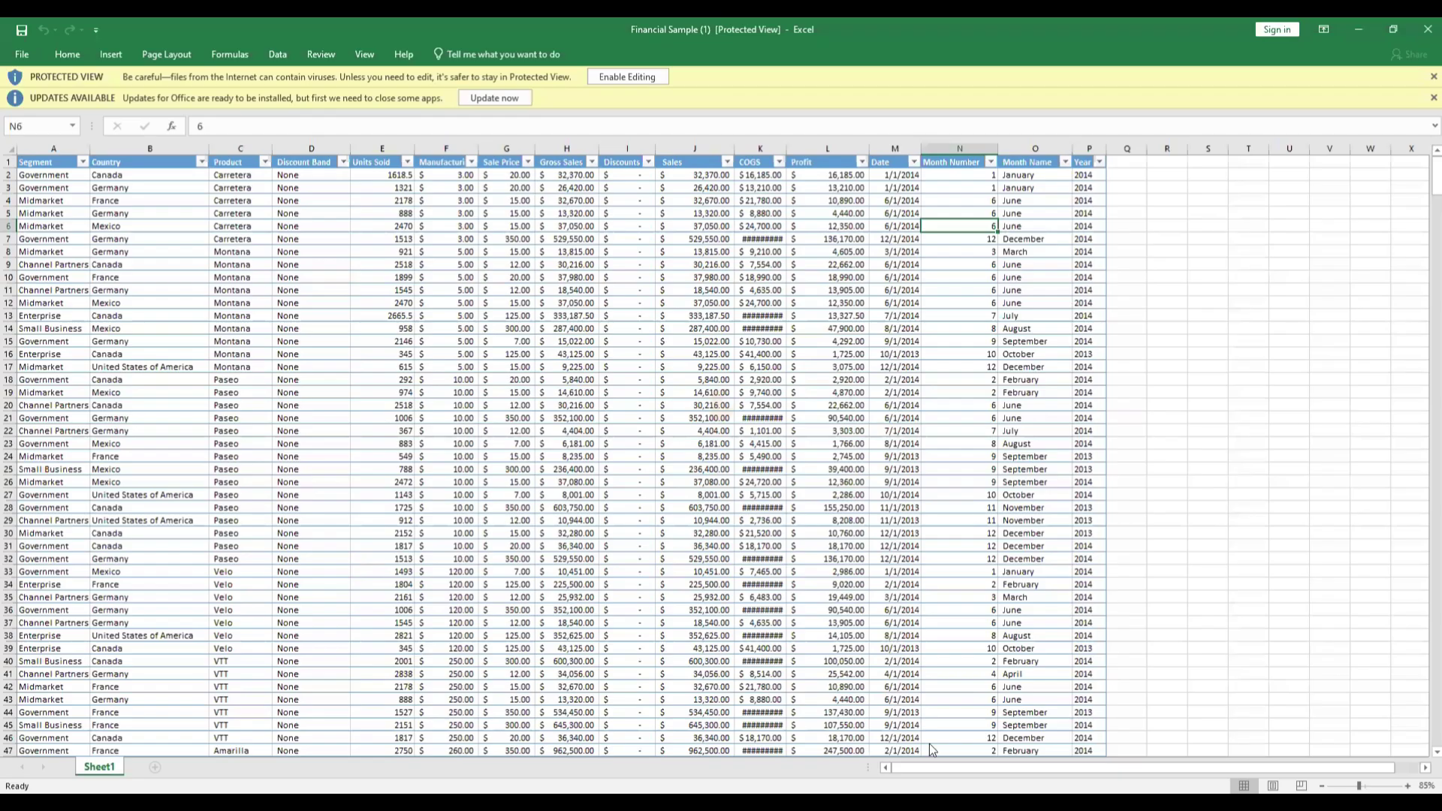
left_click(1432, 98)
left_click(643, 78)
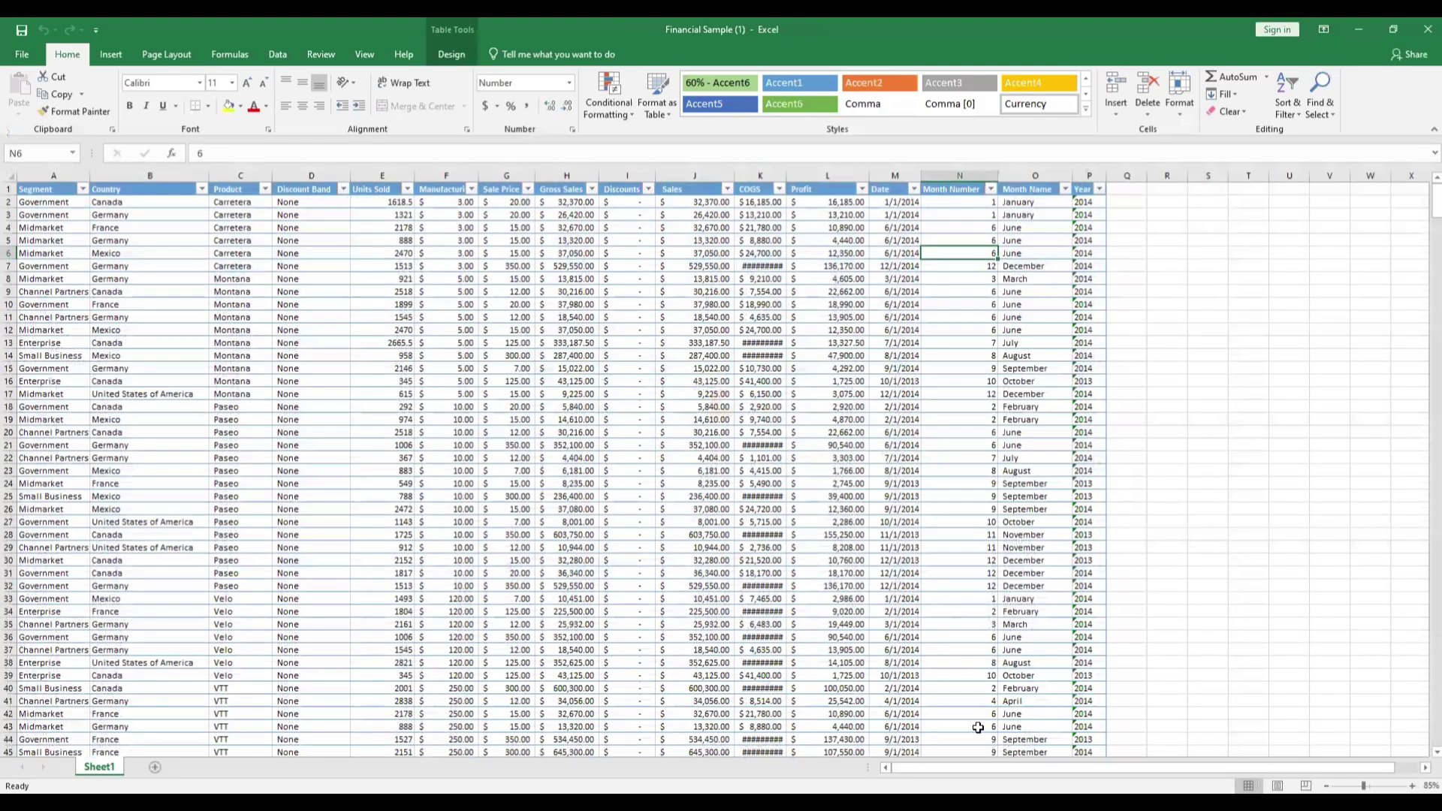
left_click_drag(1094, 769, 538, 481)
scroll(537, 481, "up", 6, "ctrl")
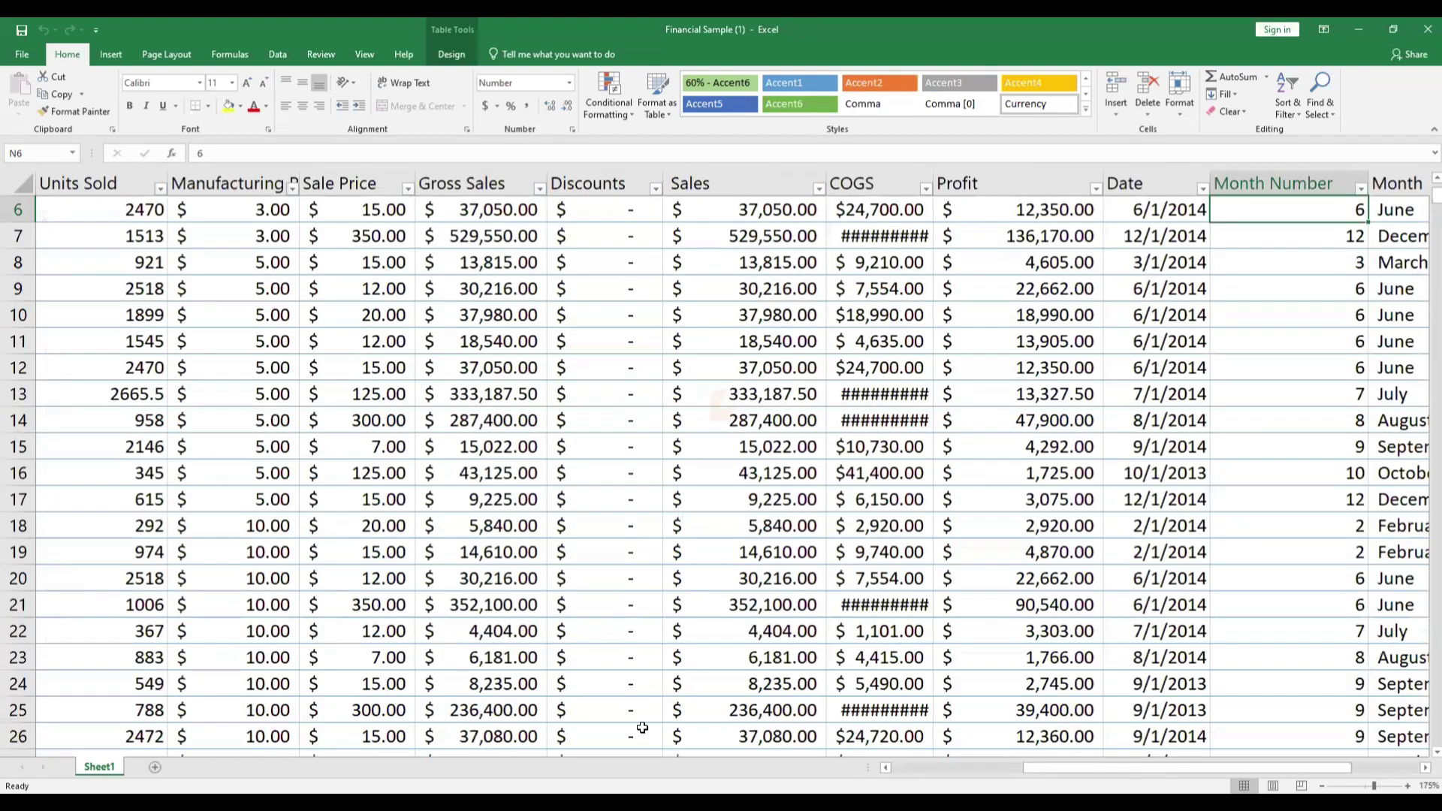
left_click_drag(1044, 769, 658, 433)
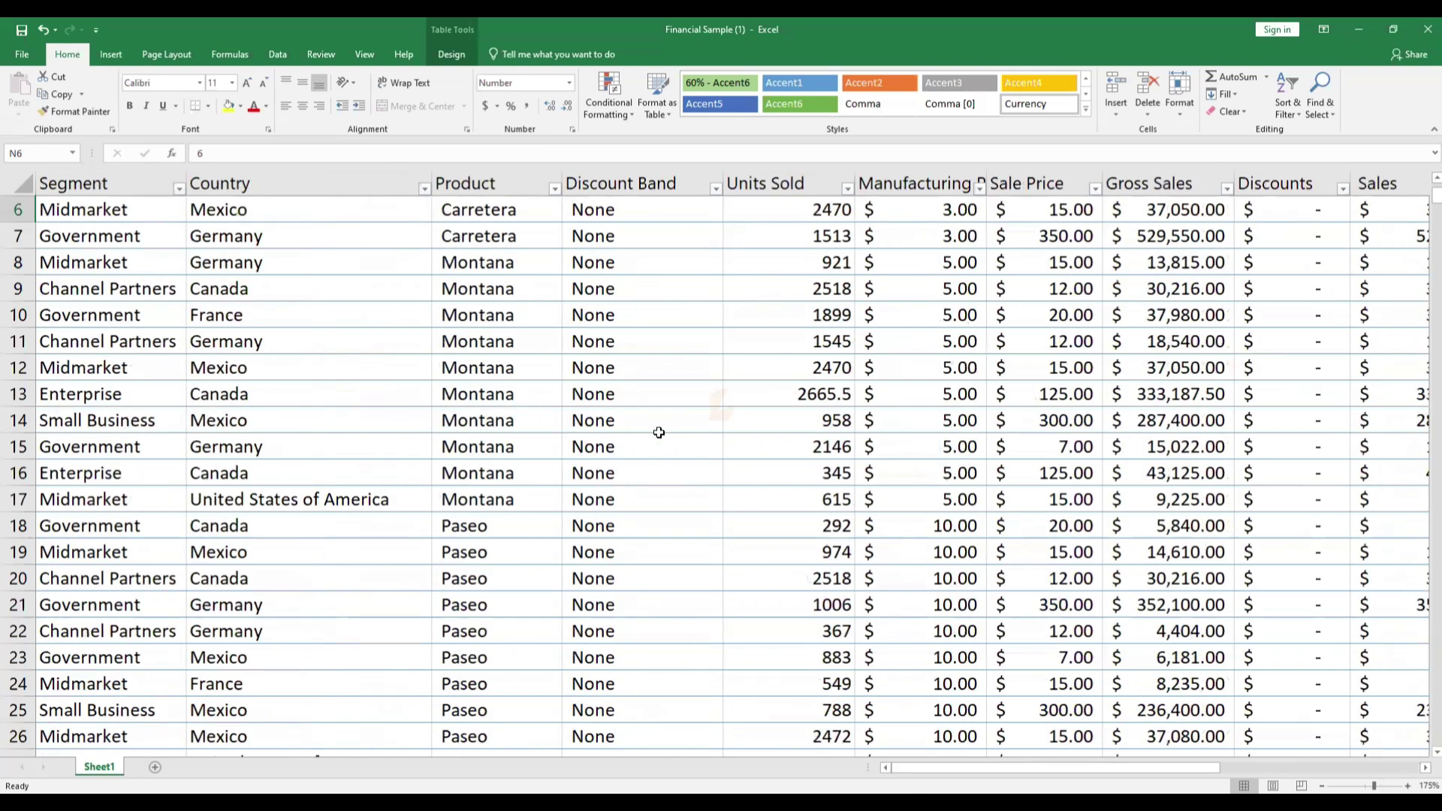
scroll(659, 433, "down", 3, "ctrl")
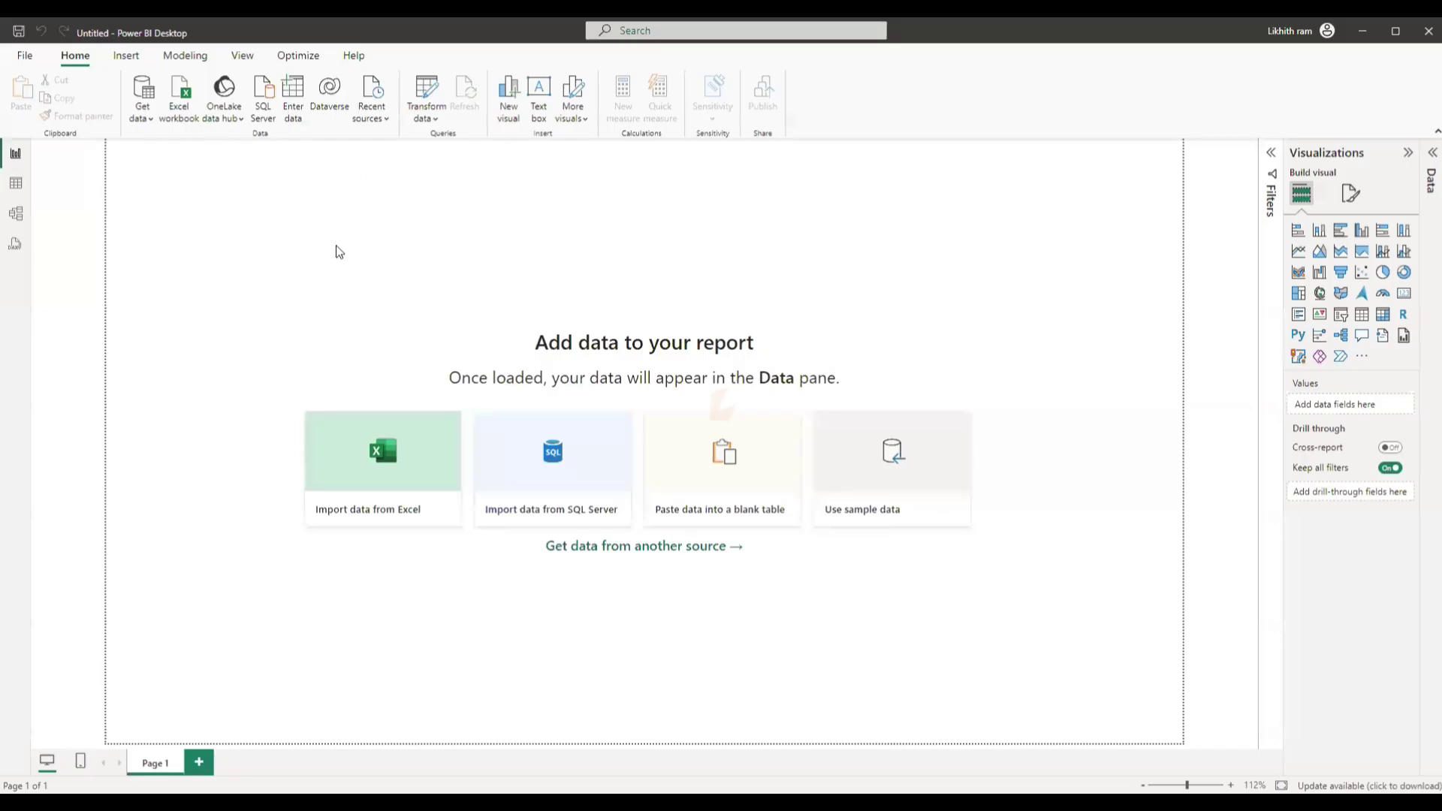
Step: In Power BI Desktop, import the Financial Sample (1) Excel workbook from Downloads and load its financials table
left_click(358, 453)
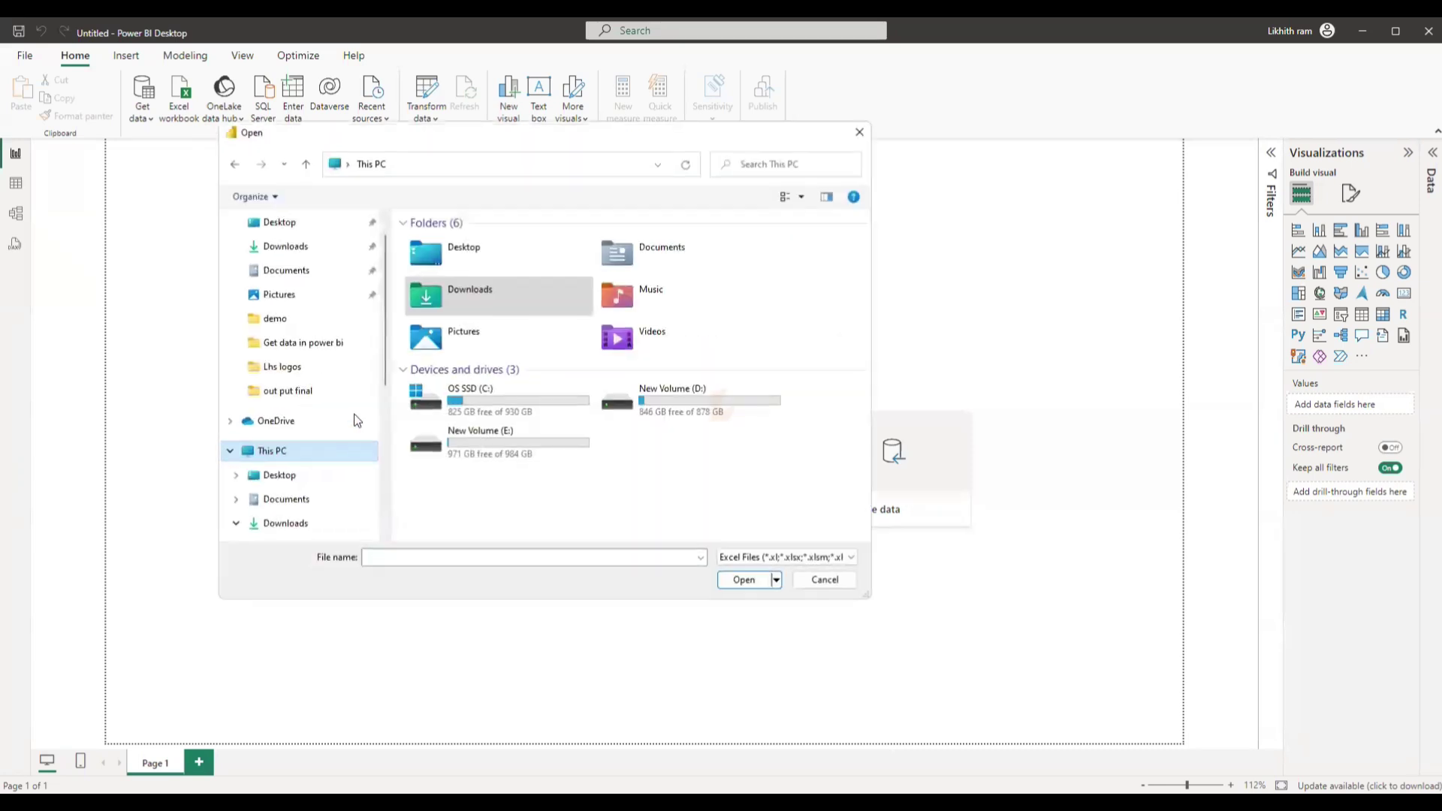
left_click(322, 254)
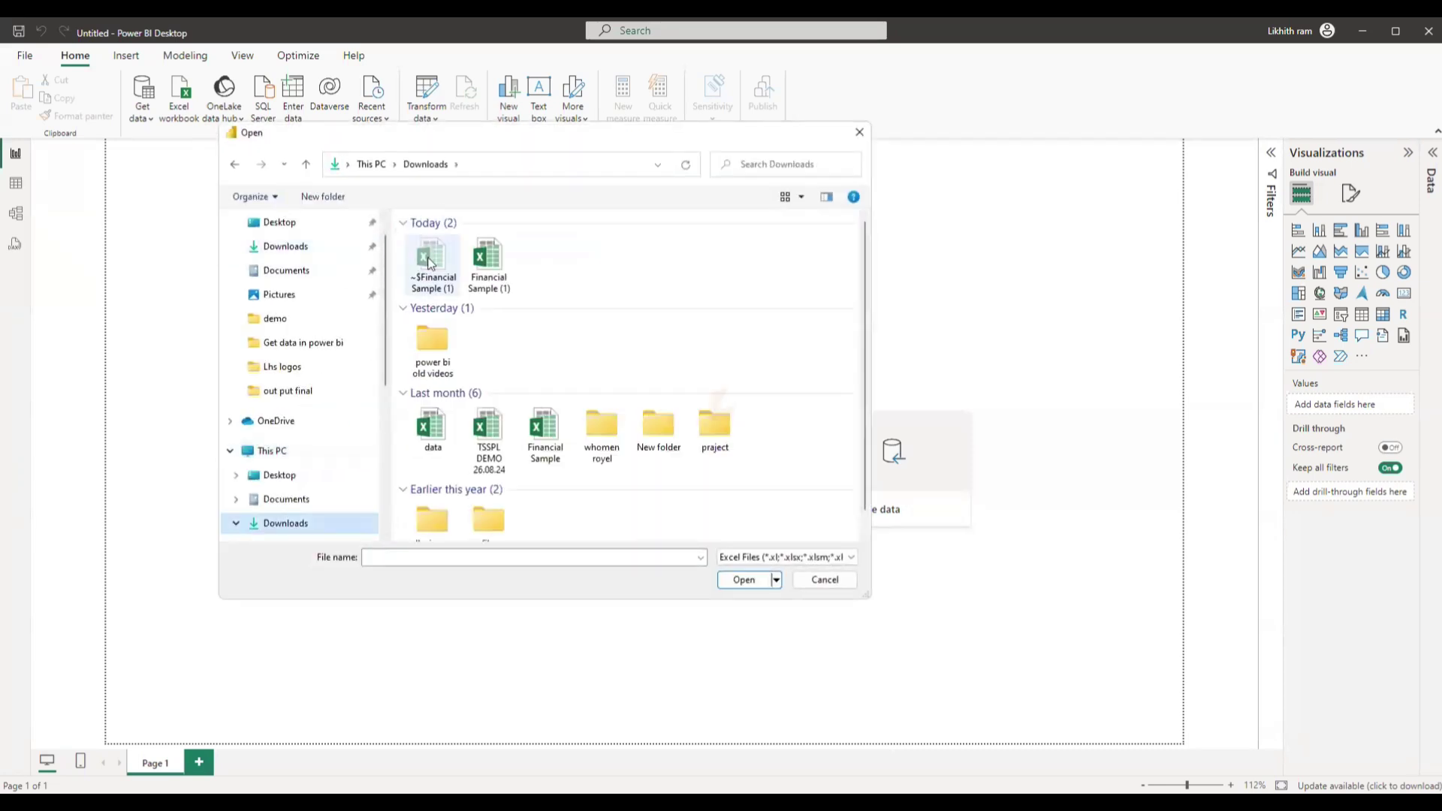
left_click(488, 265)
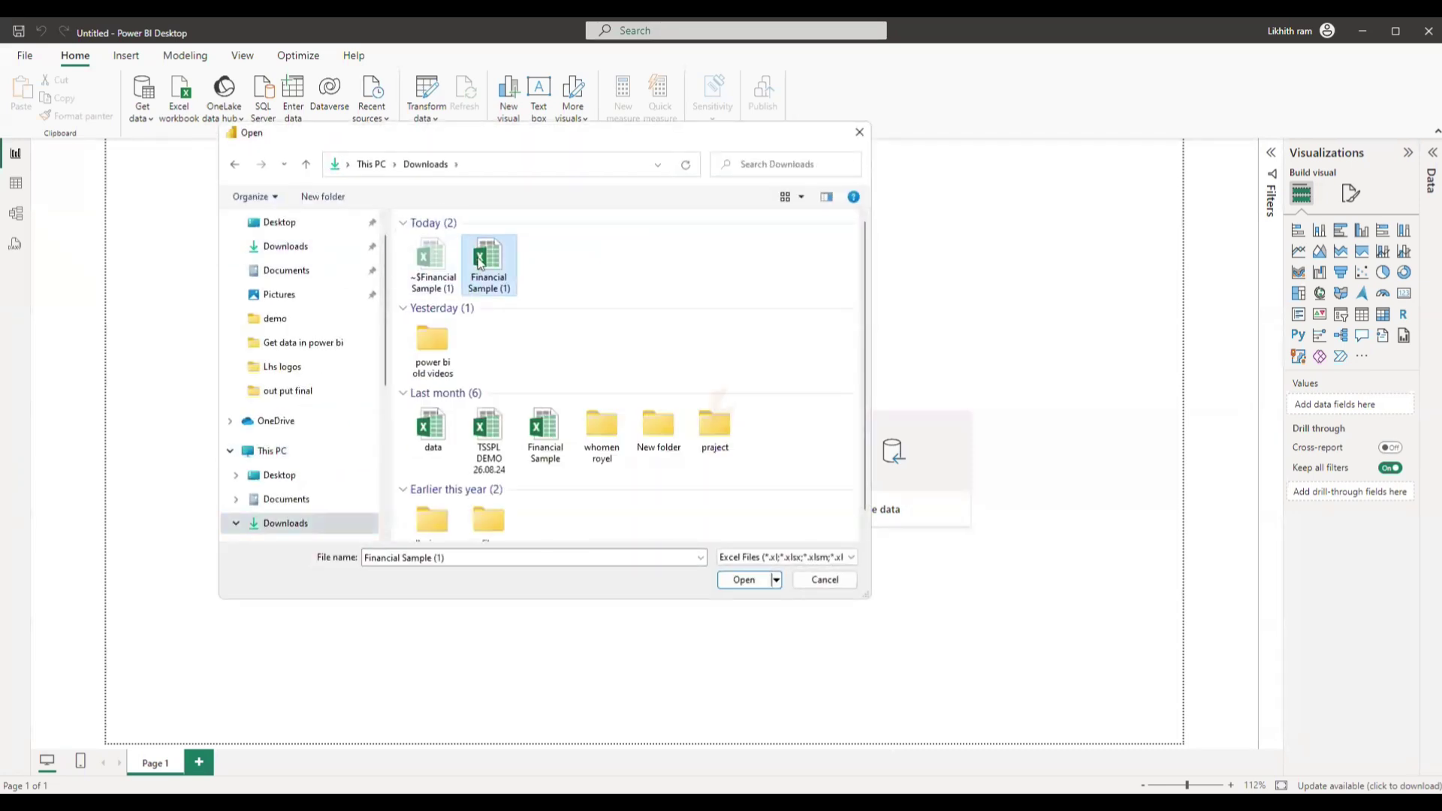
left_click(742, 582)
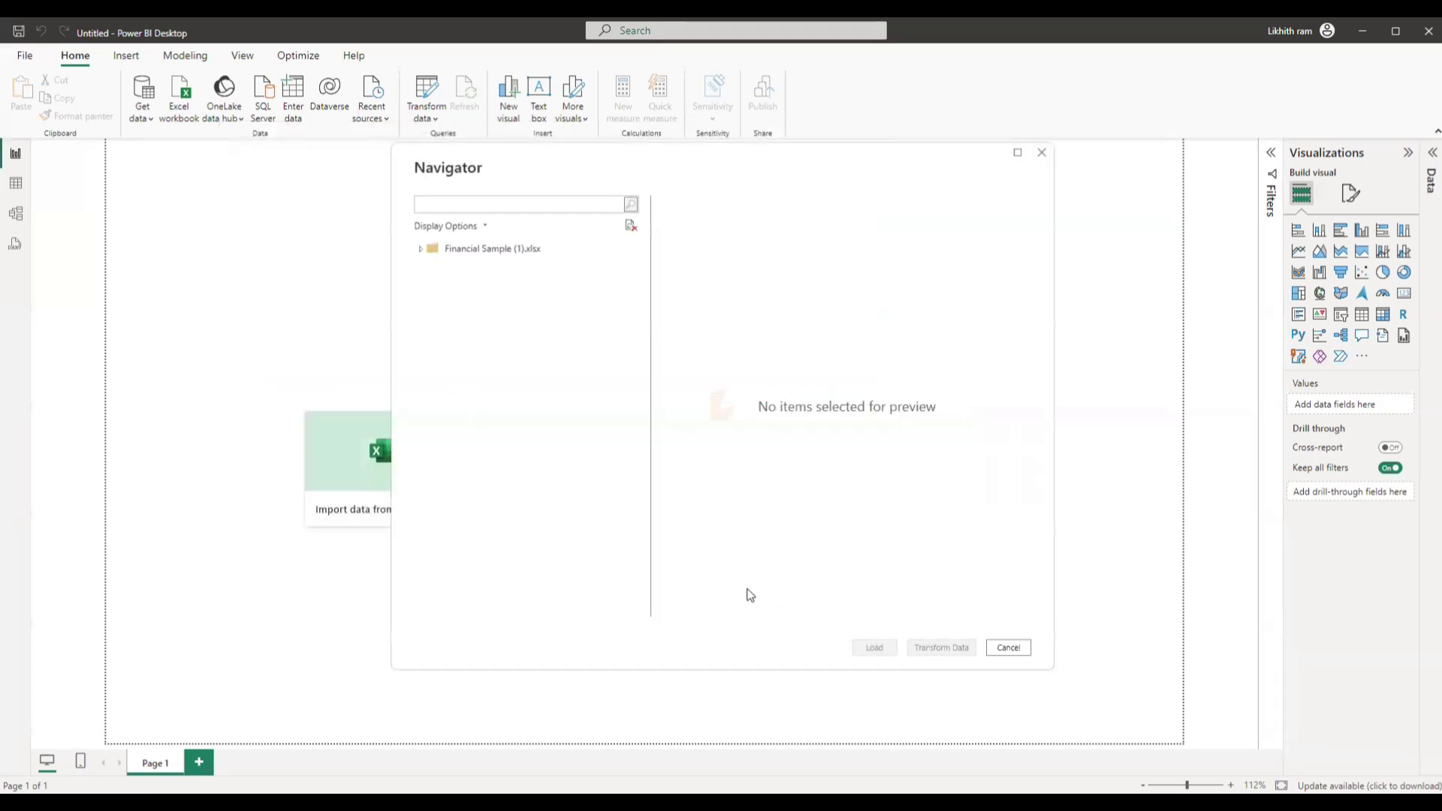
left_click(438, 267)
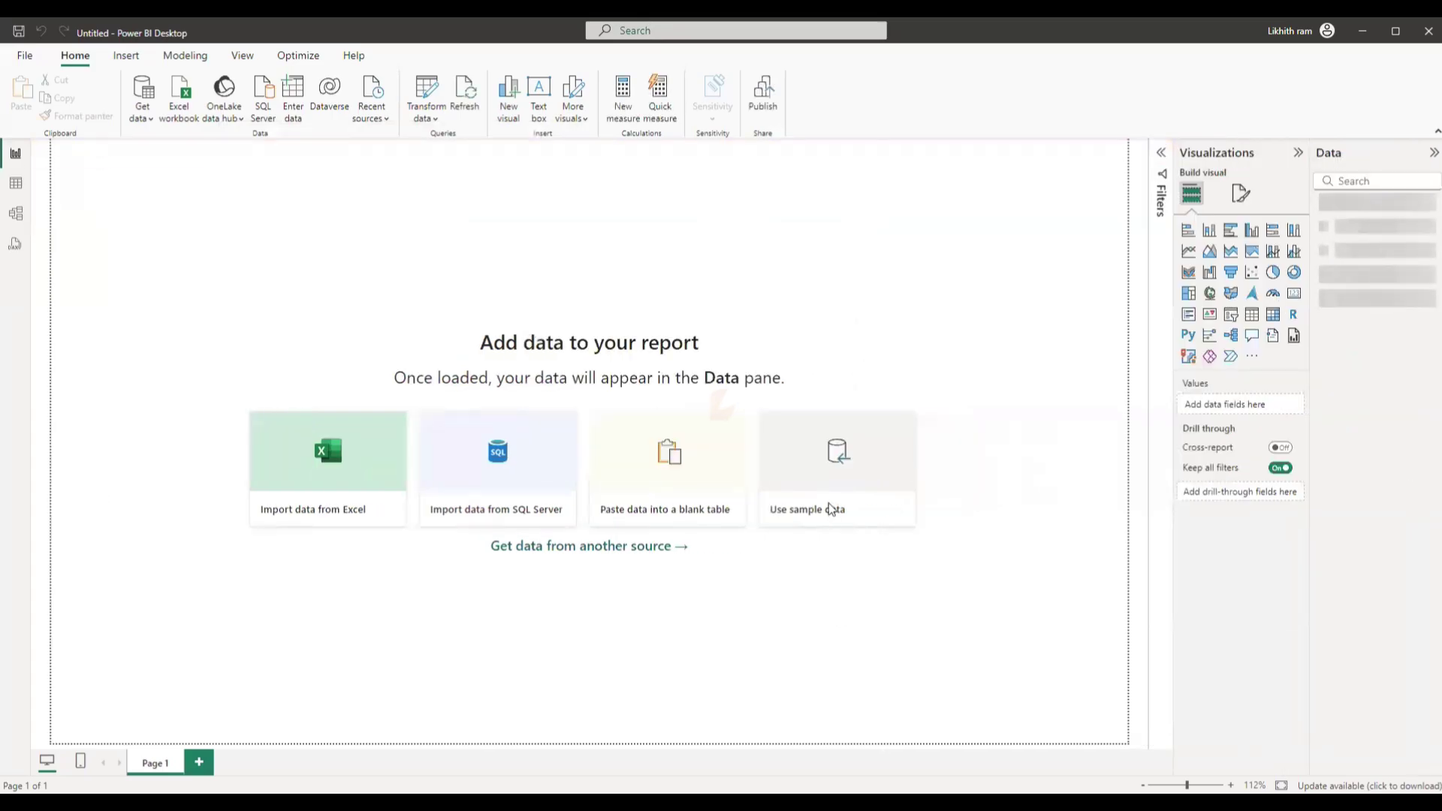
Step: Add a stacked bar chart of Sales by Country to the report page and enlarge it
left_click_drag(1311, 220, 1130, 219)
left_click(1008, 230)
left_click_drag(178, 293, 721, 466)
left_click_drag(1206, 260, 616, 339)
left_click_drag(1198, 225, 624, 274)
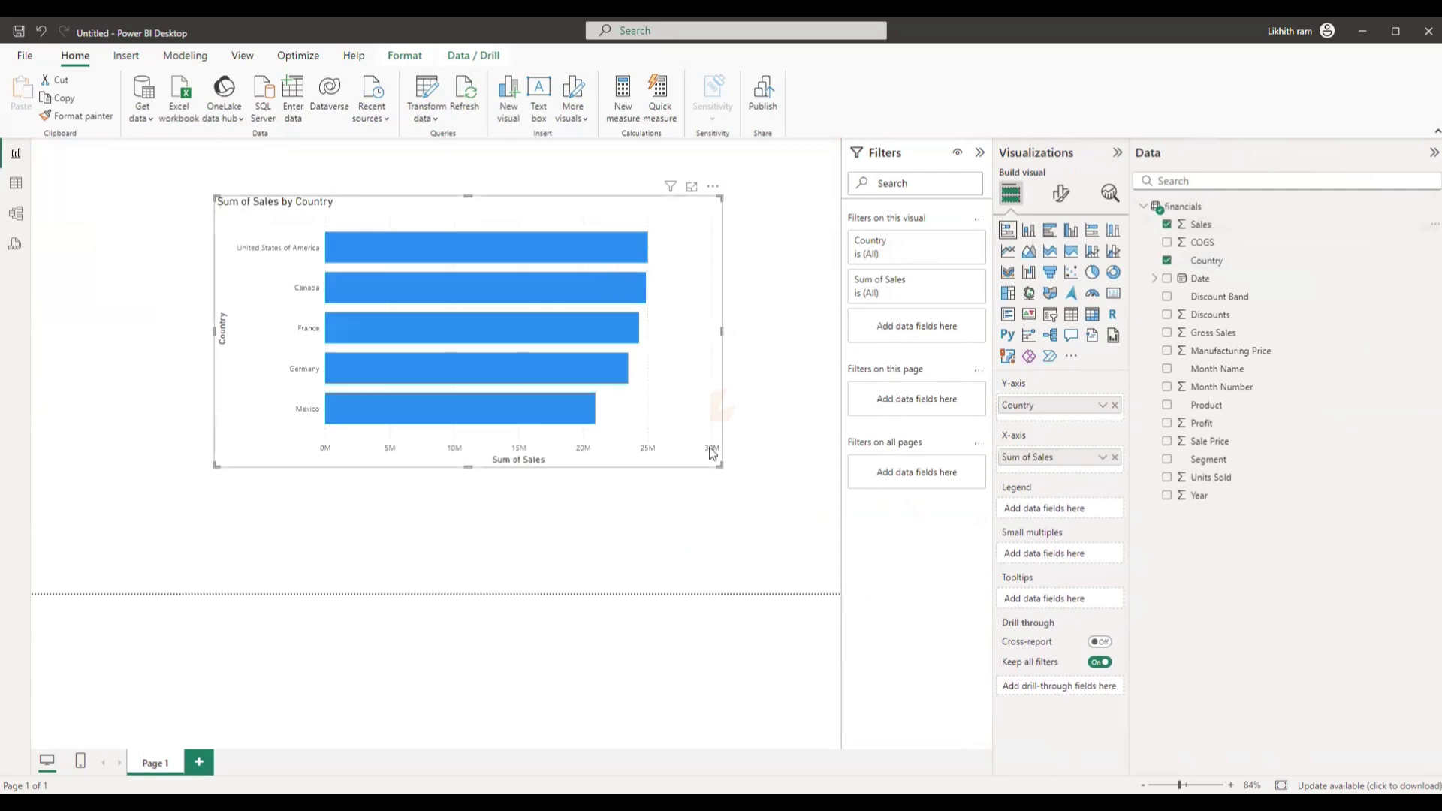
left_click_drag(720, 466, 759, 489)
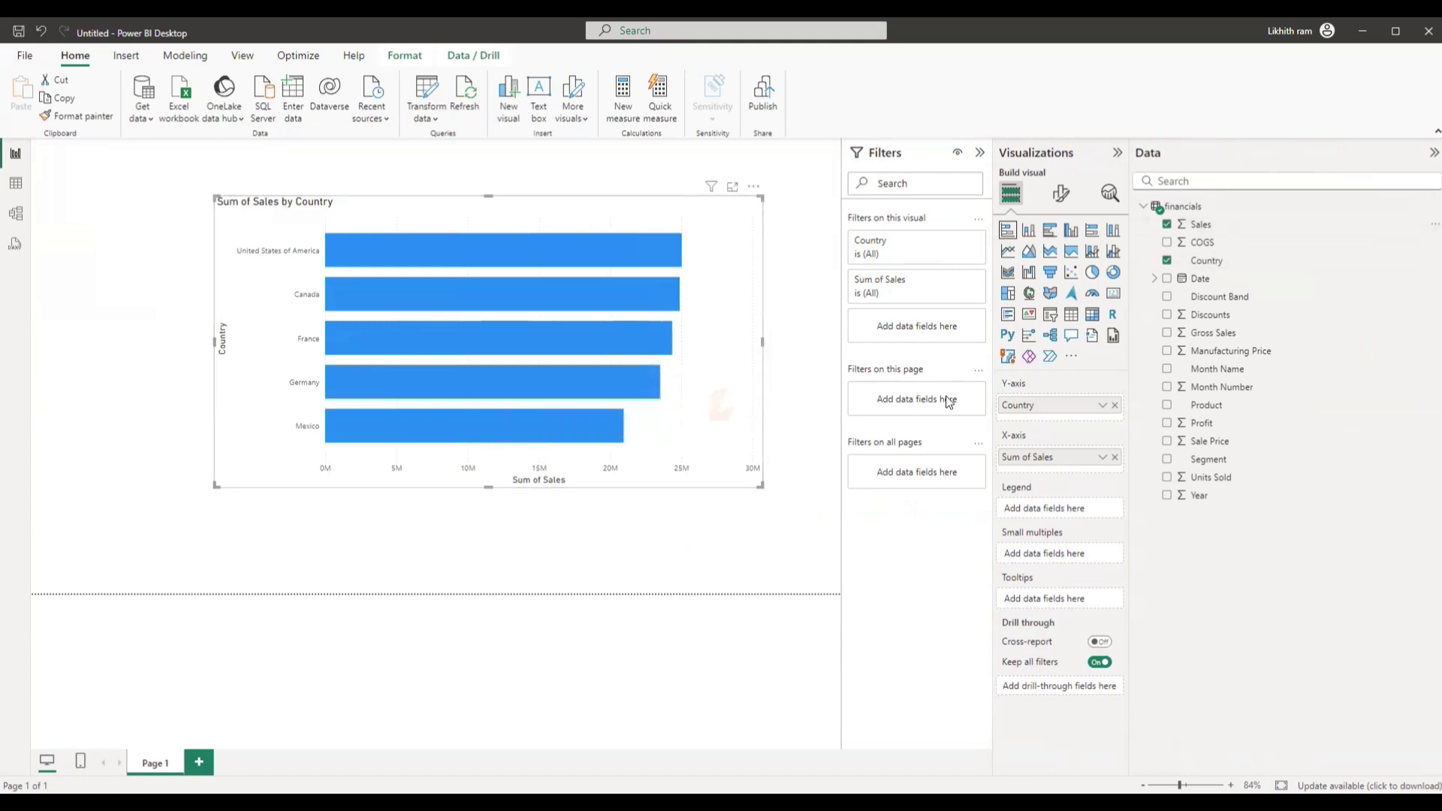
Step: Remove both fields from the bar chart and reassign Country to the Y-axis and Sales to the X-axis
left_click(1114, 405)
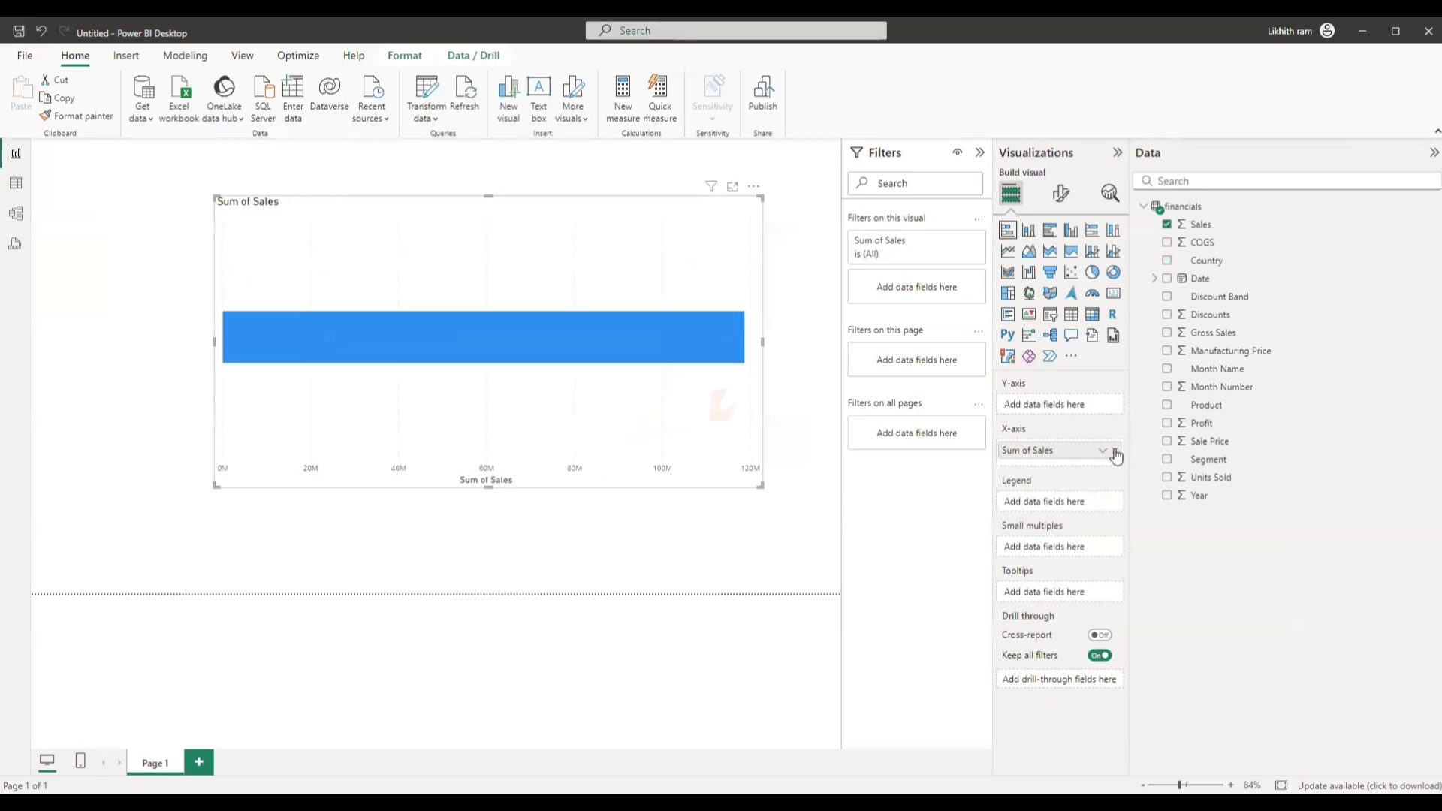
left_click(1116, 451)
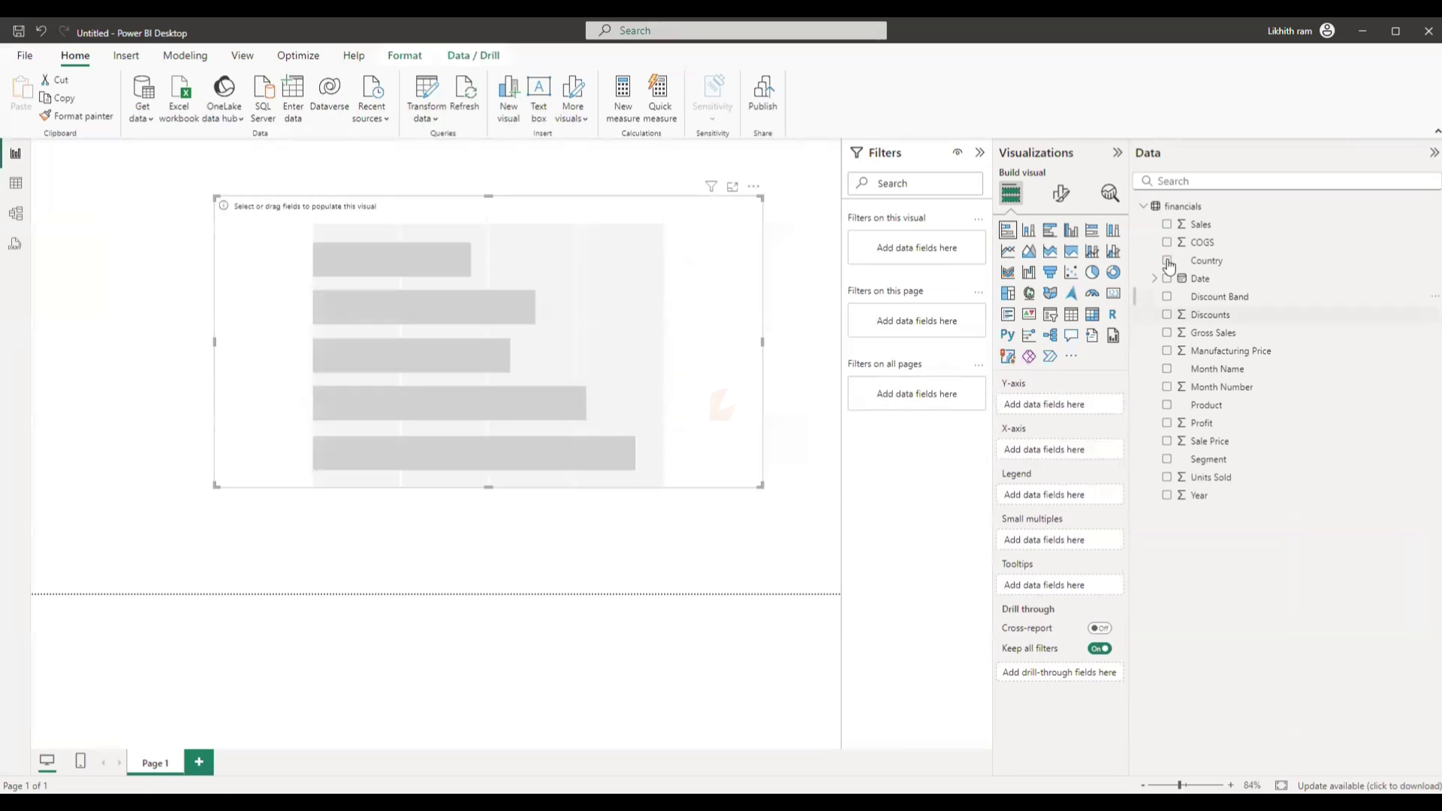
left_click_drag(1194, 263, 1016, 409)
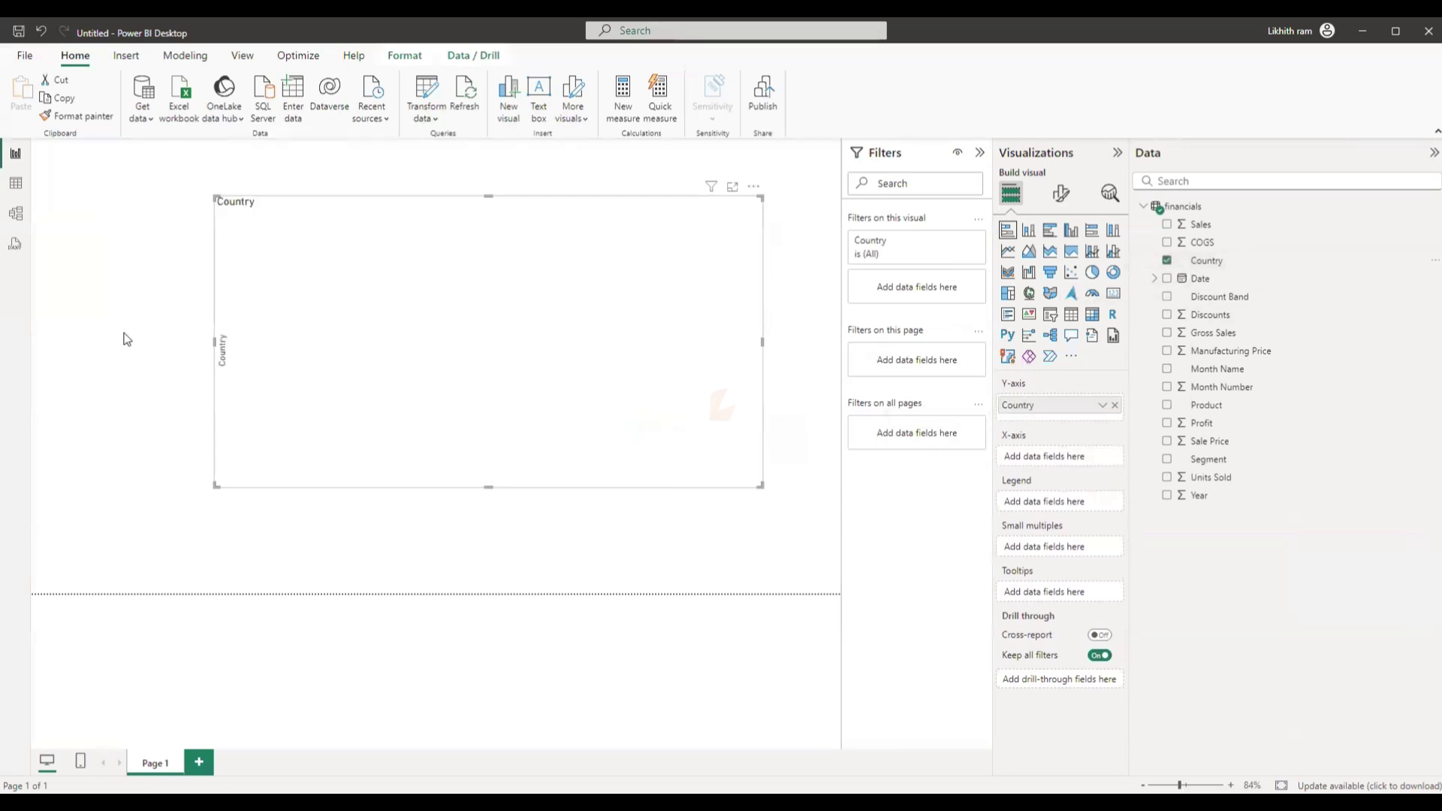
left_click_drag(1200, 224, 1049, 458)
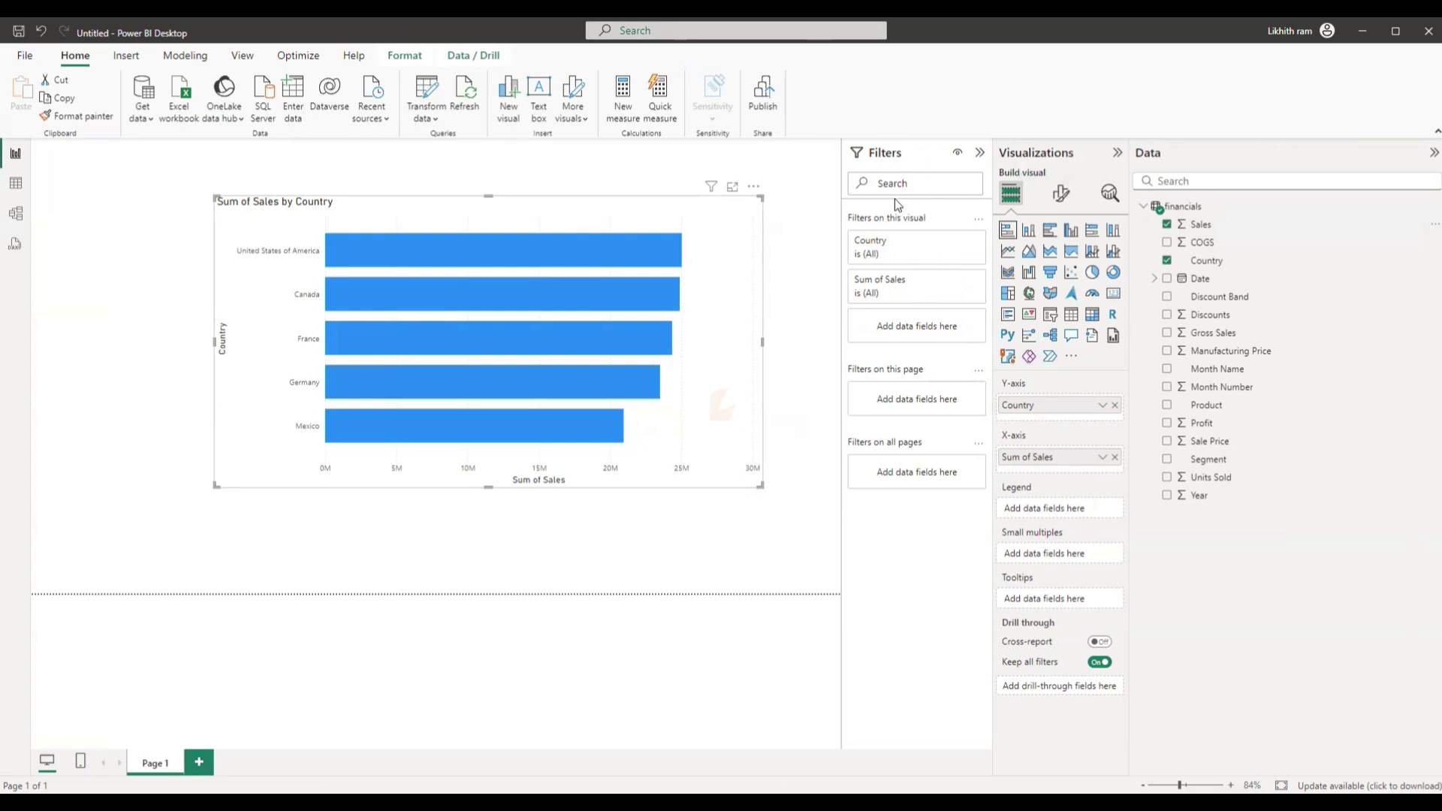
Step: Hide the Filters pane and widen the Visualizations pane
left_click(242, 55)
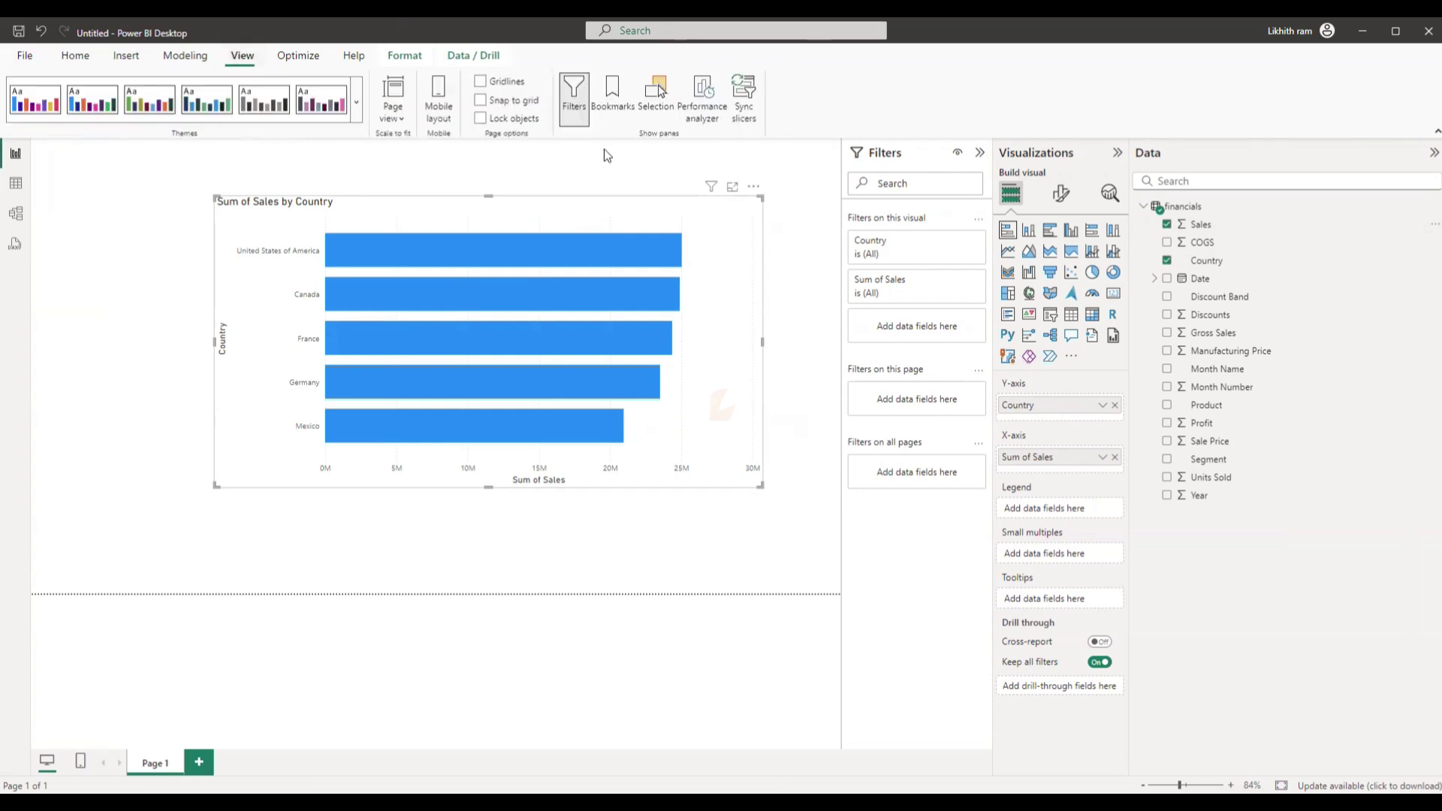
left_click(575, 97)
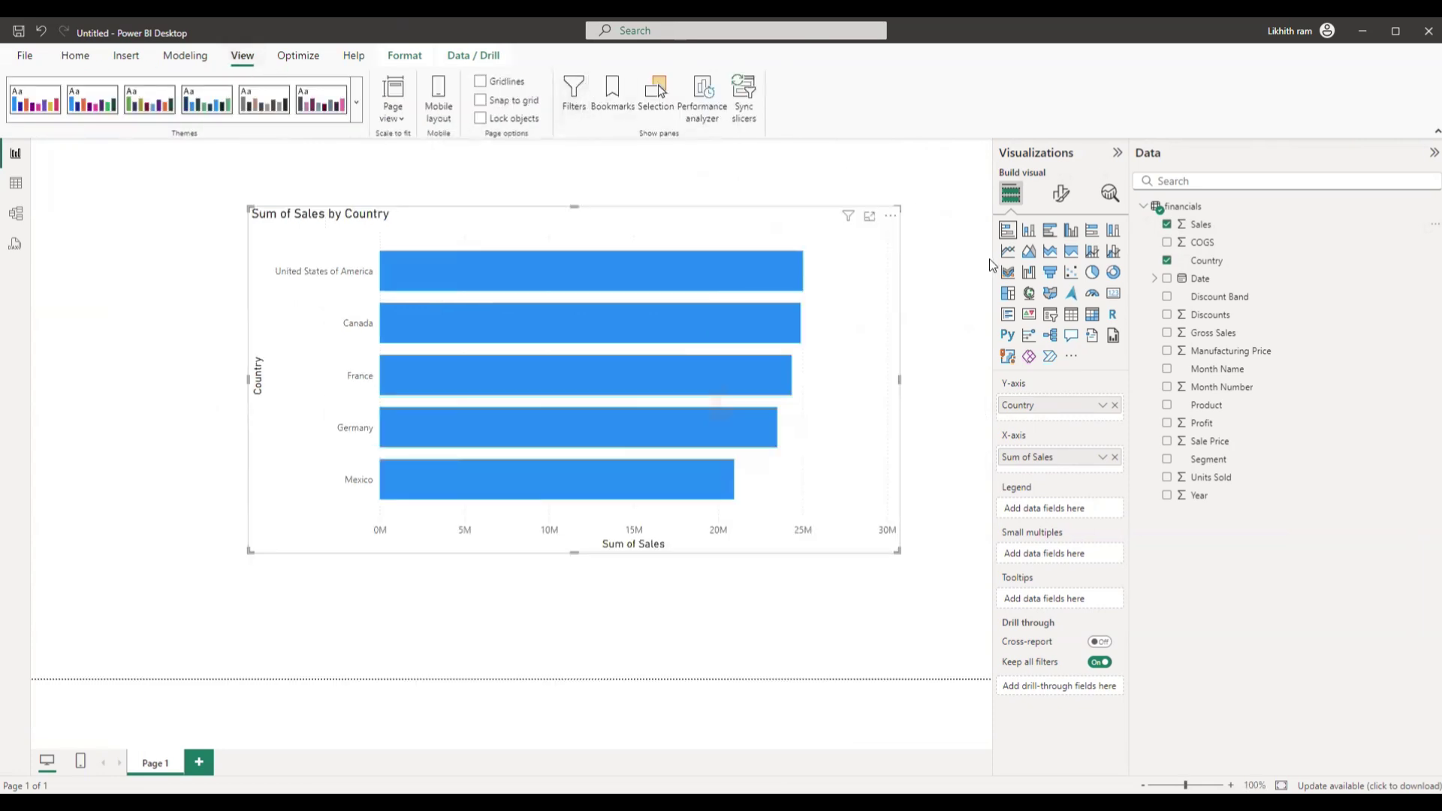
left_click_drag(990, 263, 813, 259)
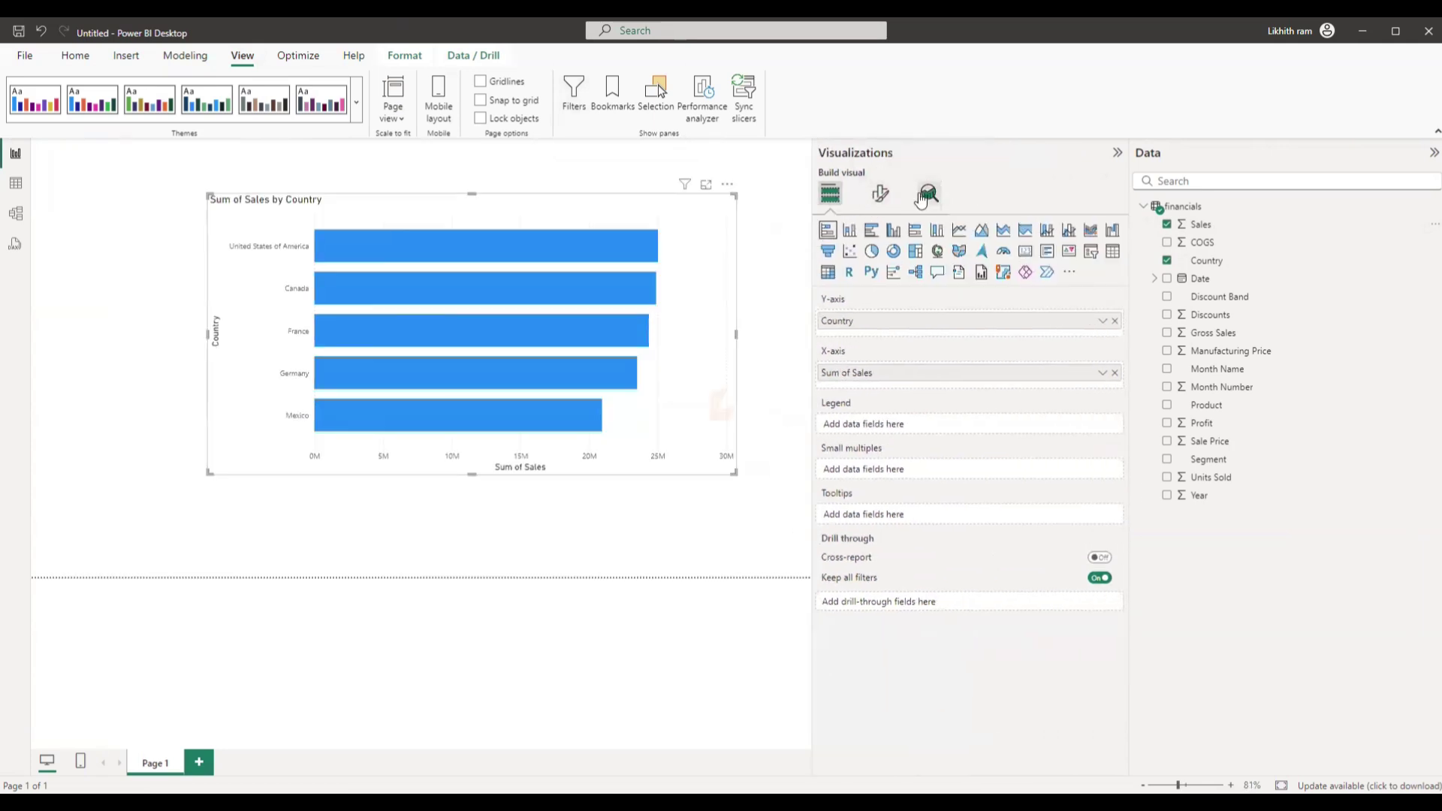
Step: Turn off the Y-axis values in the bar chart's visual formatting
left_click(882, 195)
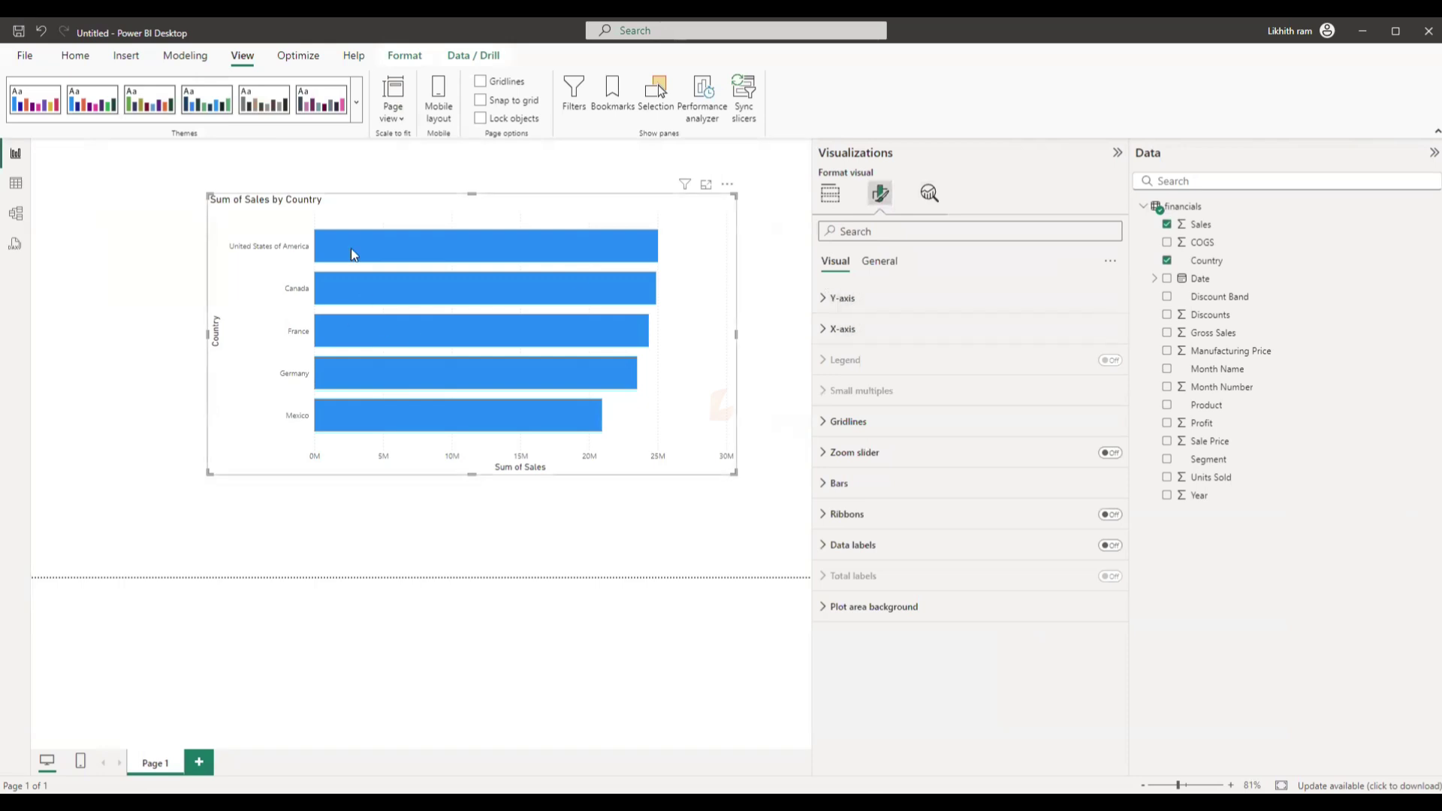
left_click(826, 298)
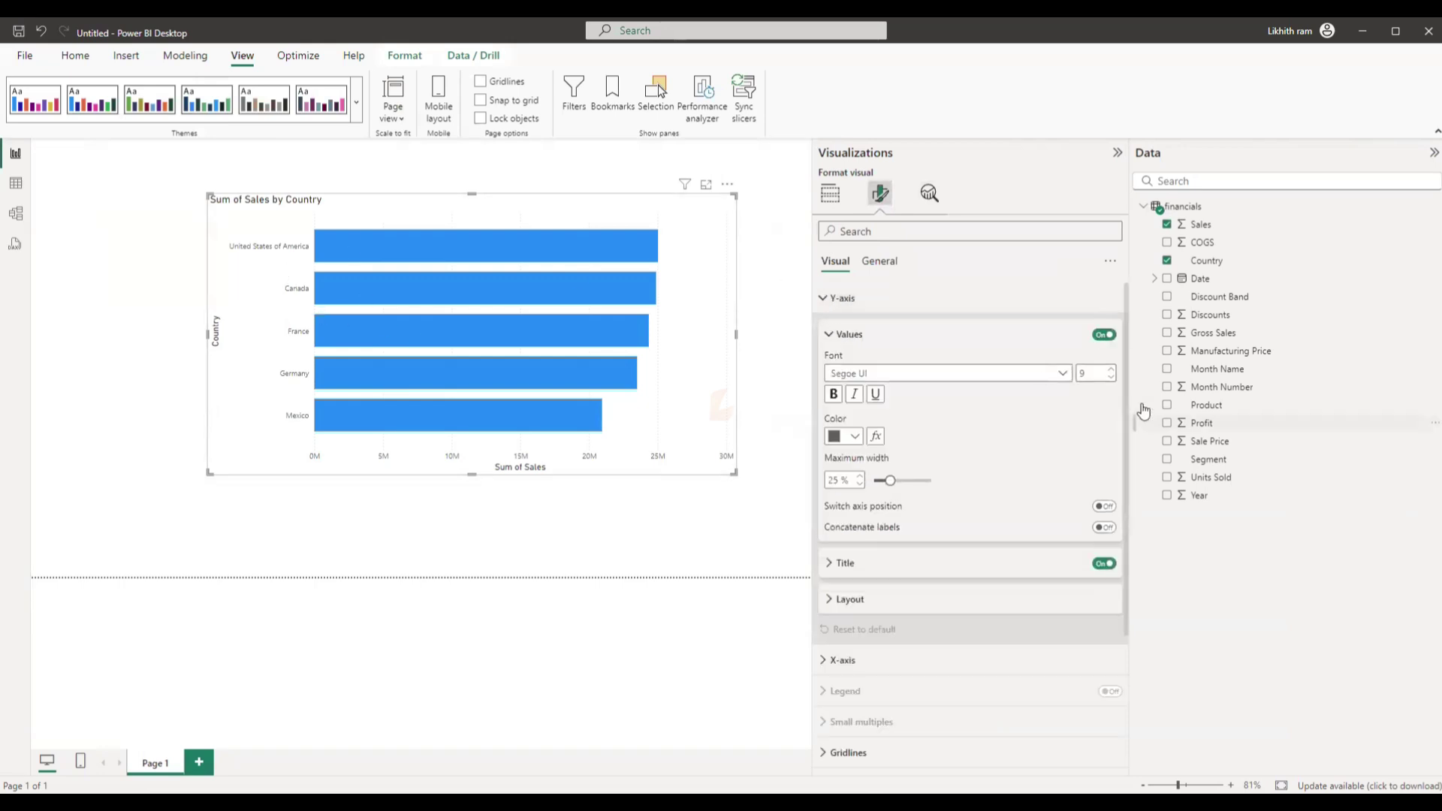
left_click(1101, 336)
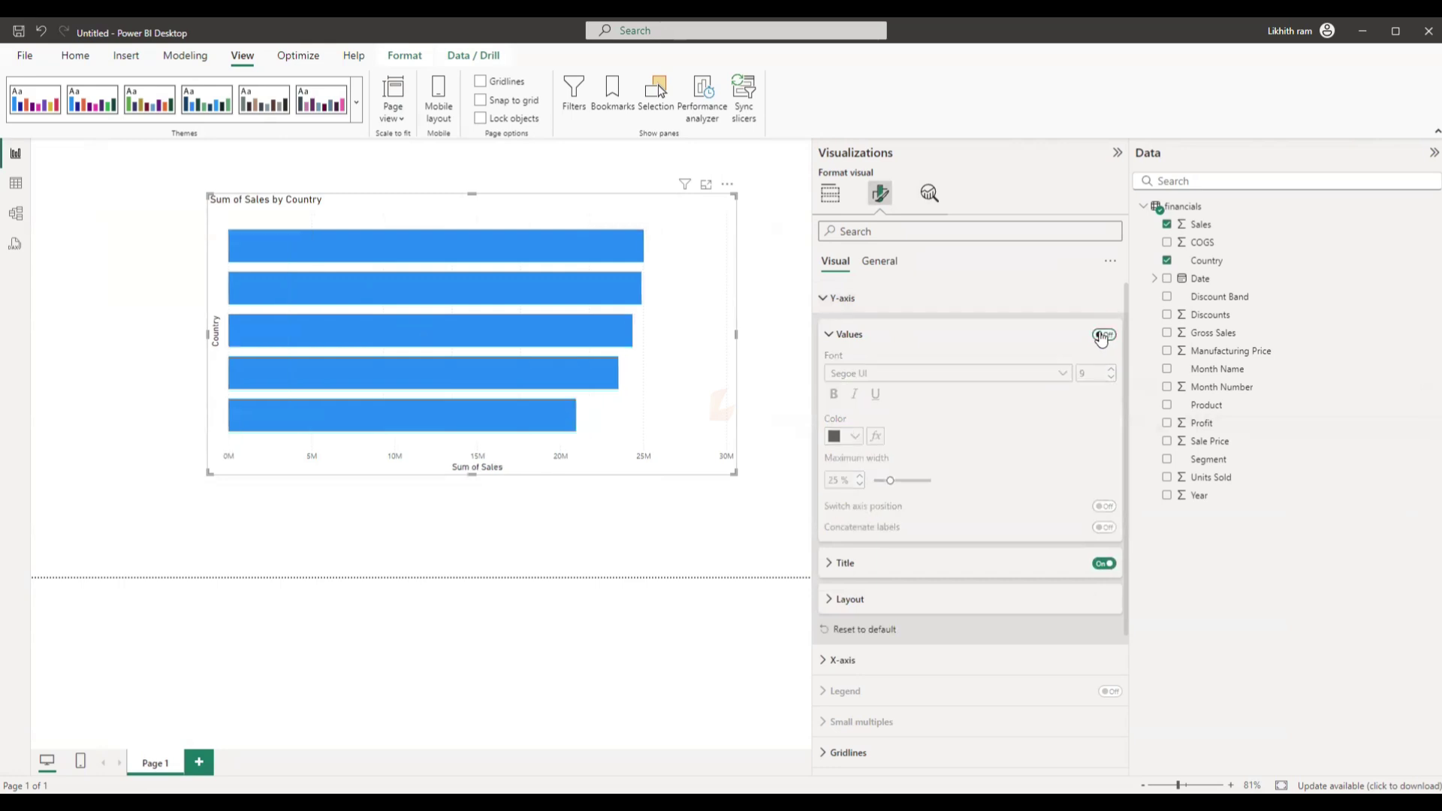
Step: Turn the Y-axis values back on and set their font to Corbel at size 11
left_click(1101, 336)
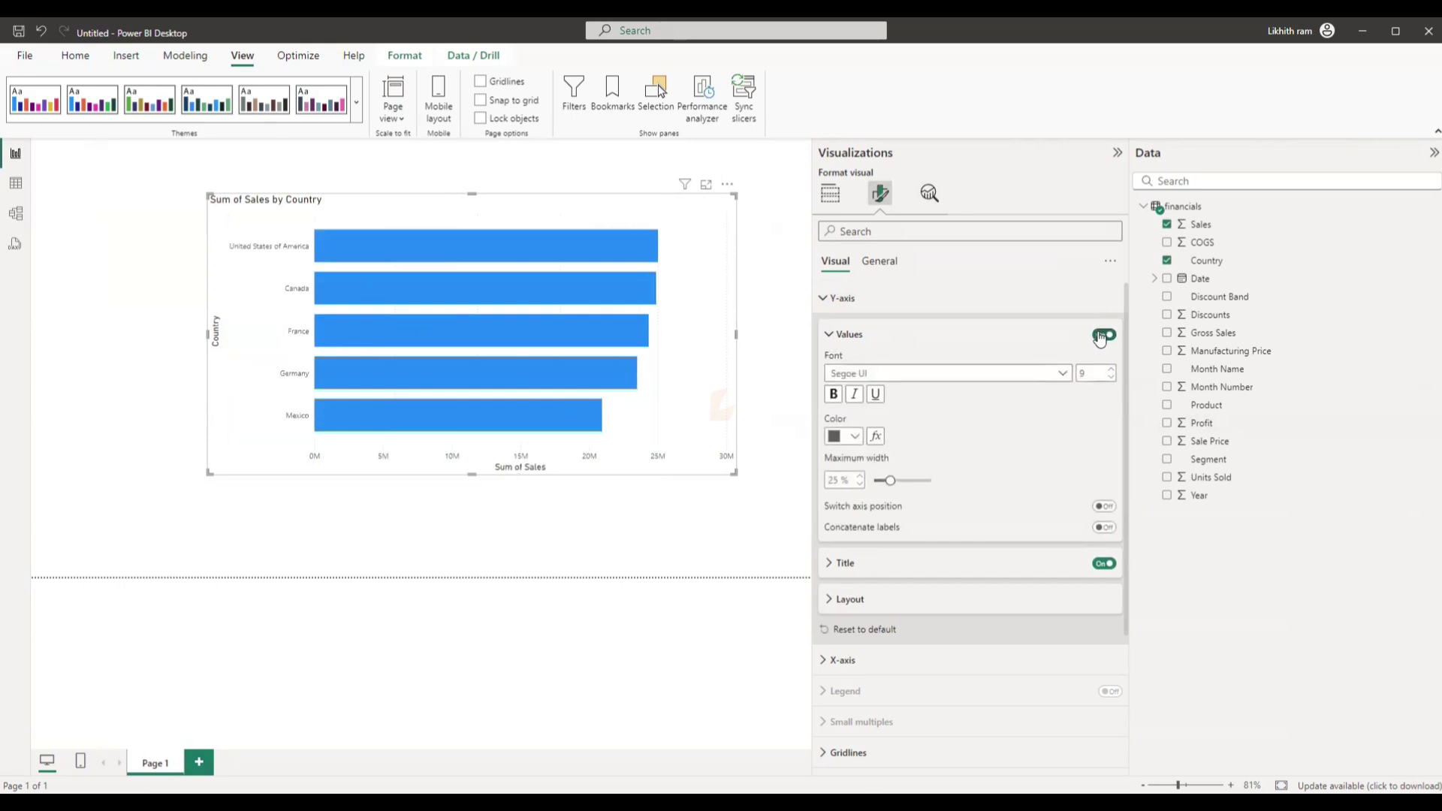
left_click(932, 376)
scroll(889, 559, "down", 2)
scroll(901, 481, "up", 5)
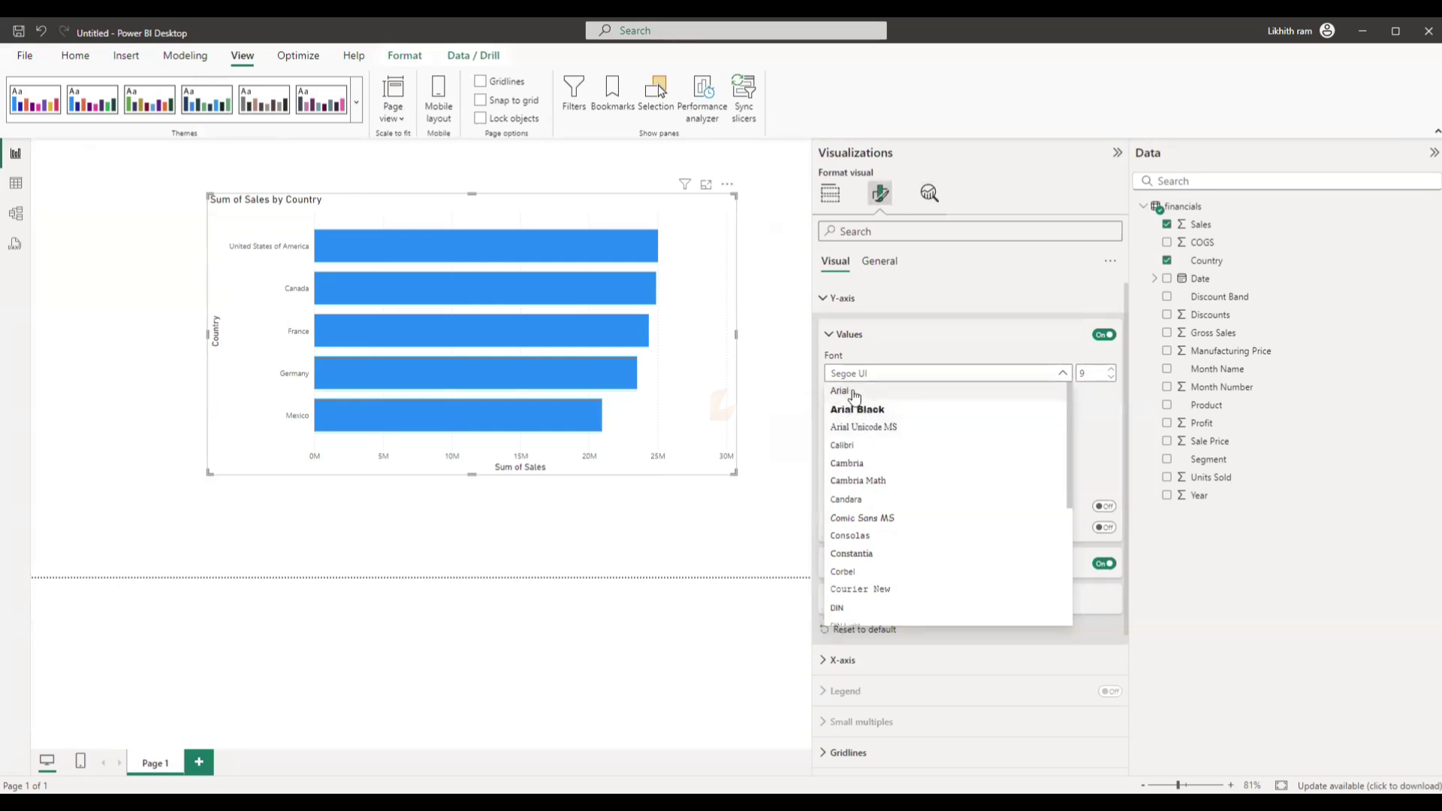
left_click(857, 403)
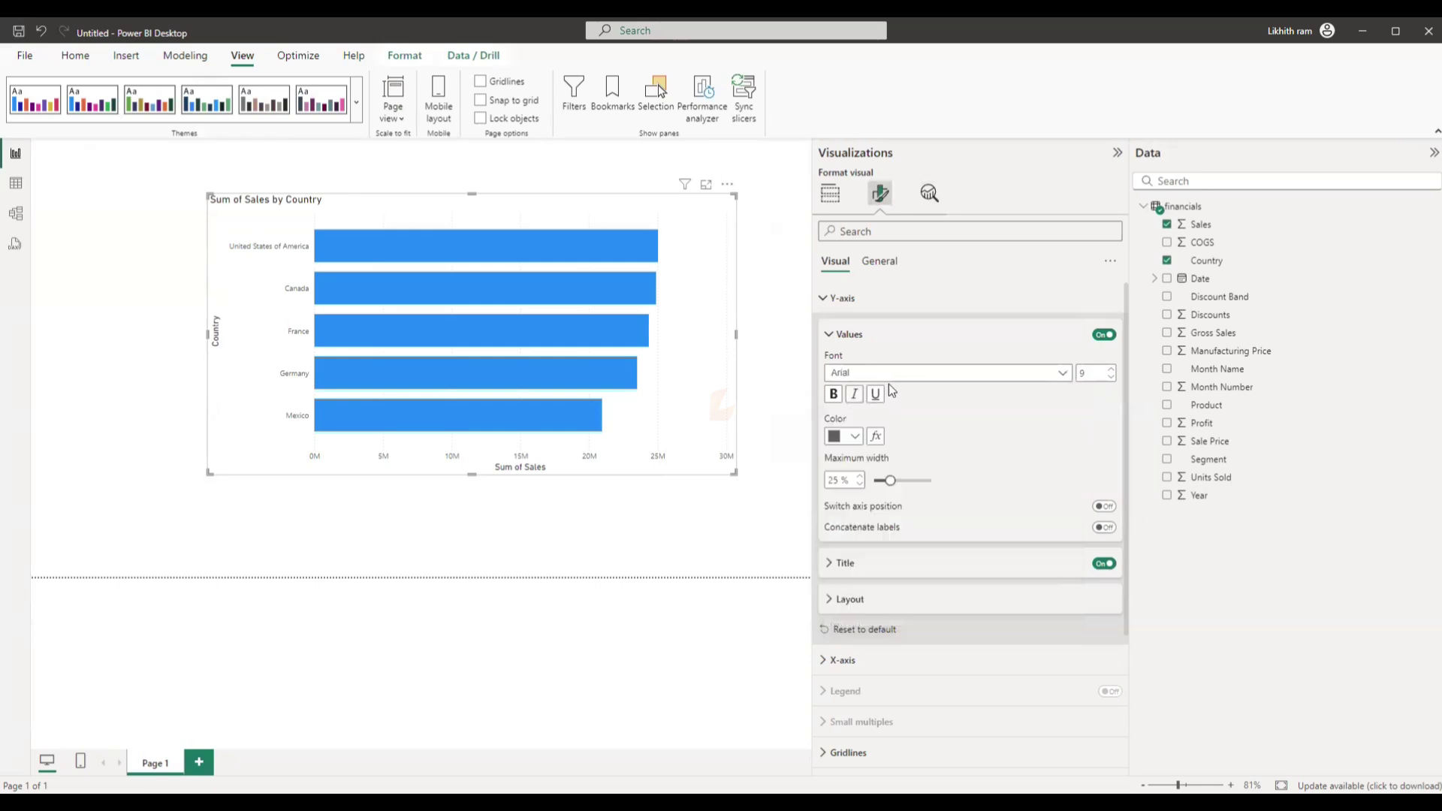
left_click(889, 376)
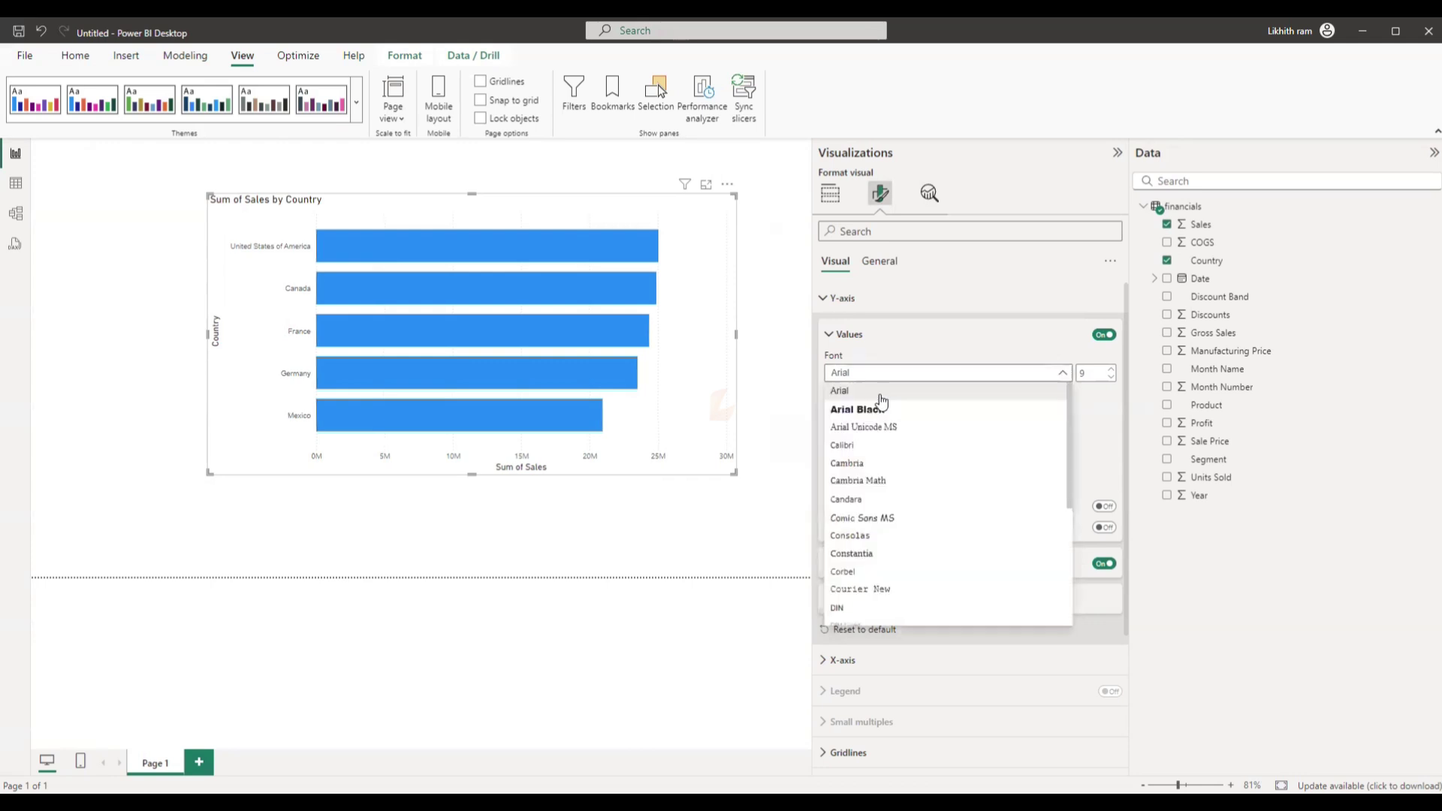
left_click(872, 571)
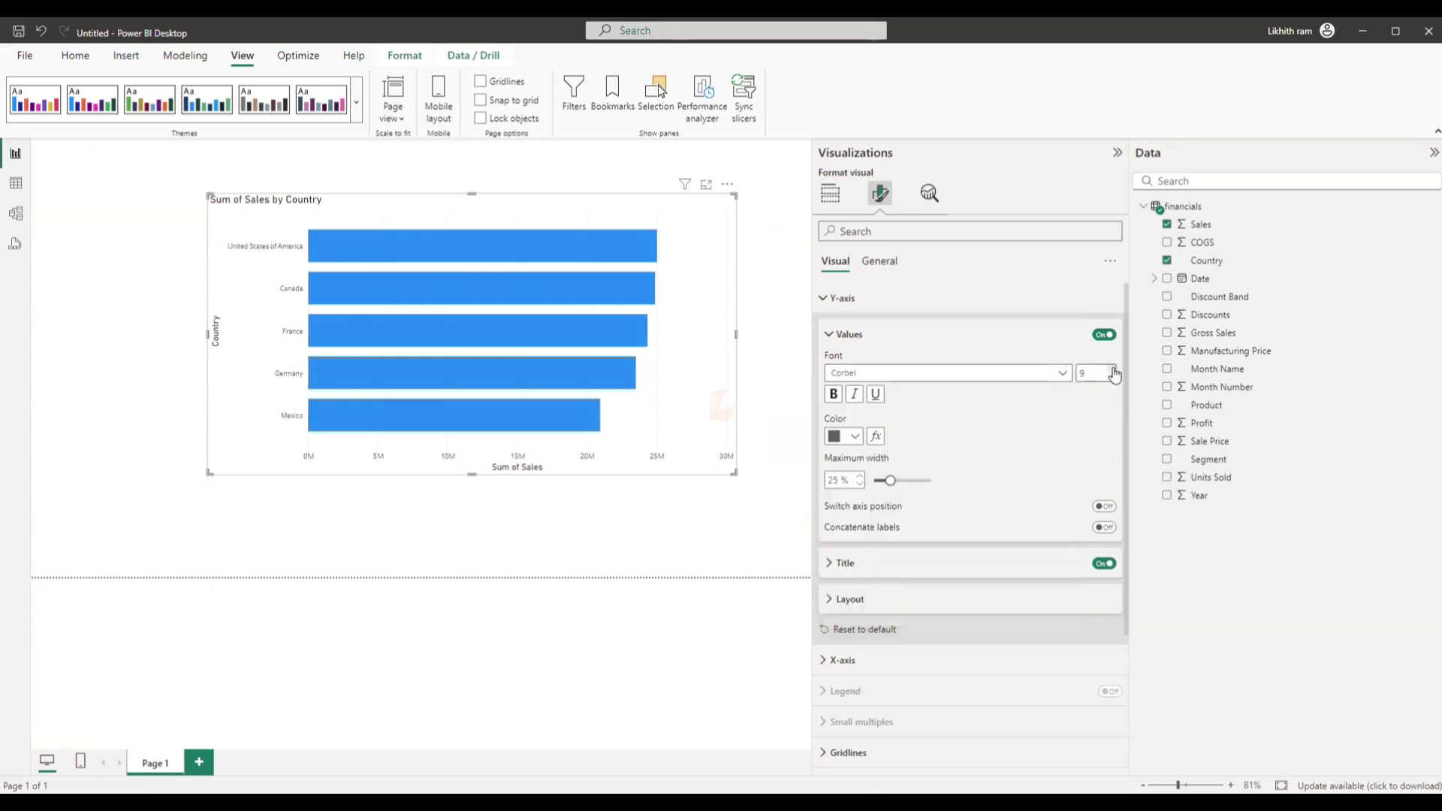
left_click(1115, 370)
left_click(1115, 370)
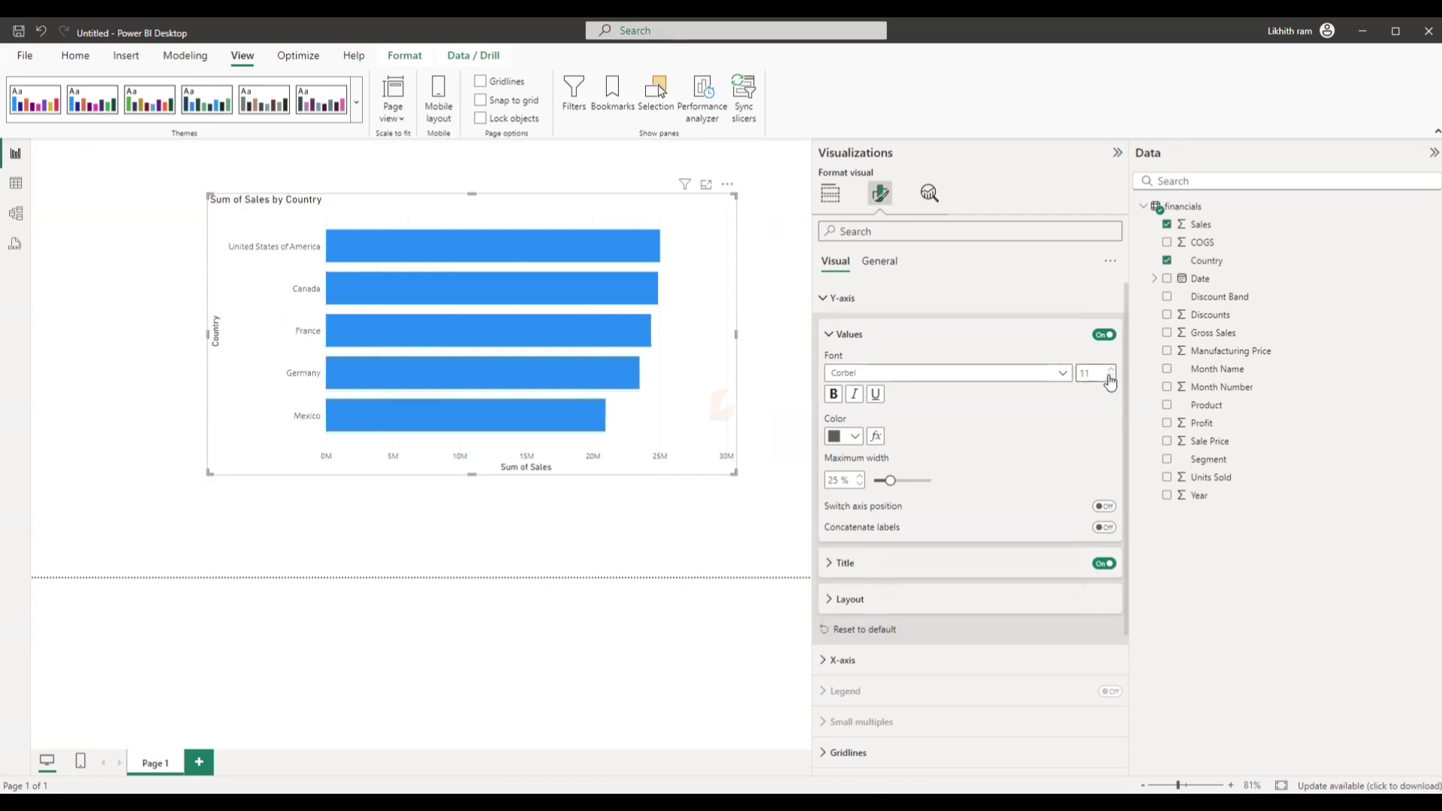
Step: Try bold, italic and underline on the Y-axis values and remove all three styles again
left_click(832, 396)
left_click(850, 399)
left_click(876, 399)
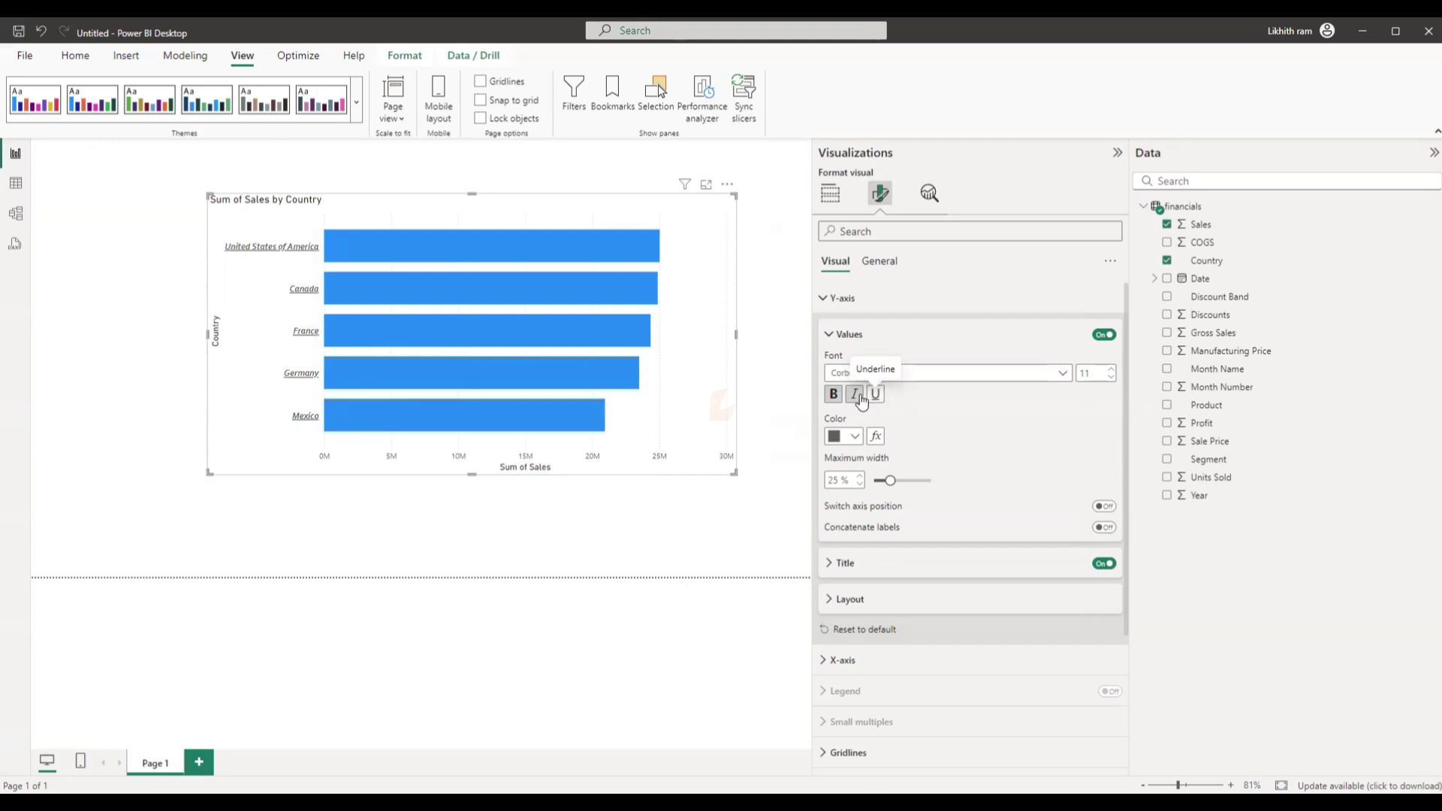
left_click(852, 398)
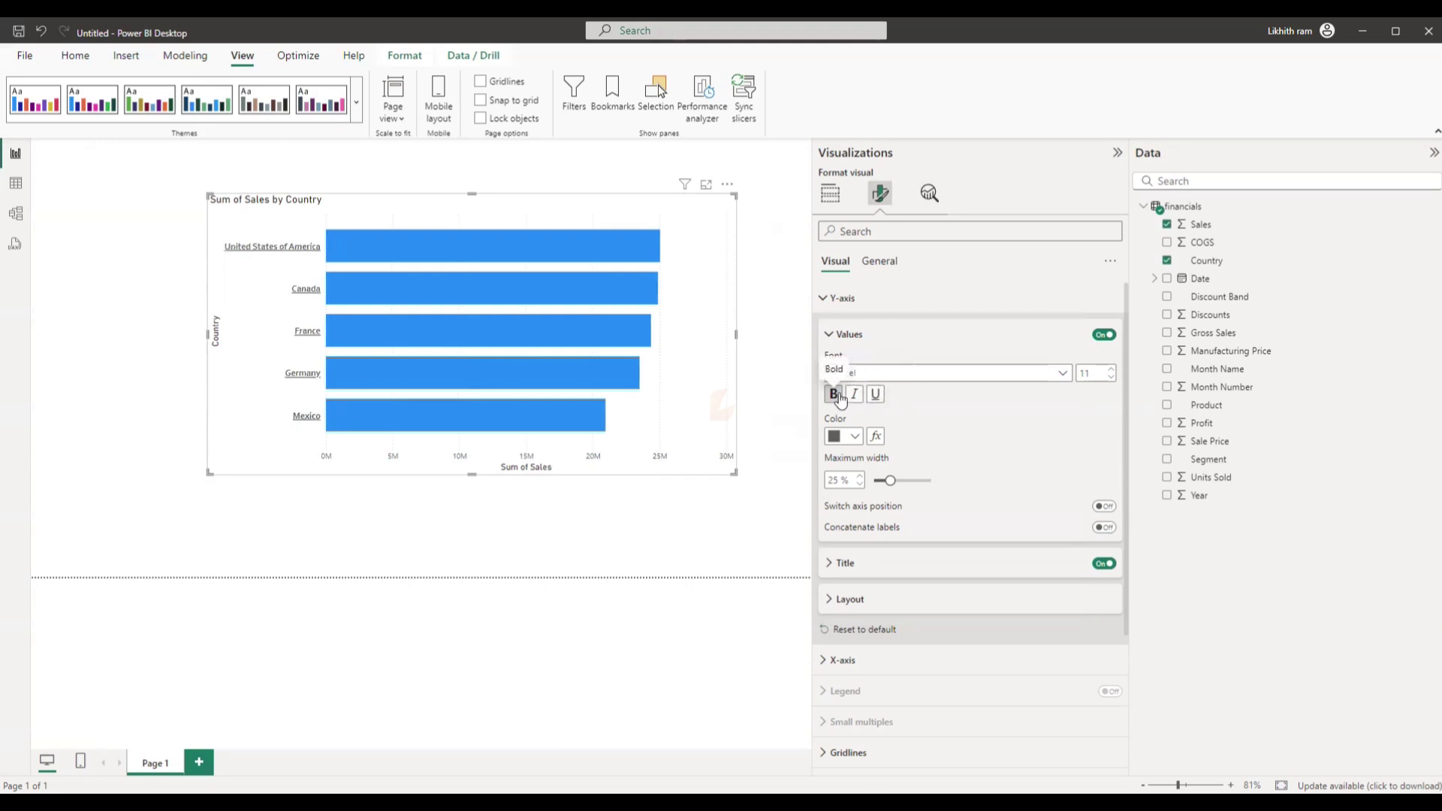
left_click(834, 394)
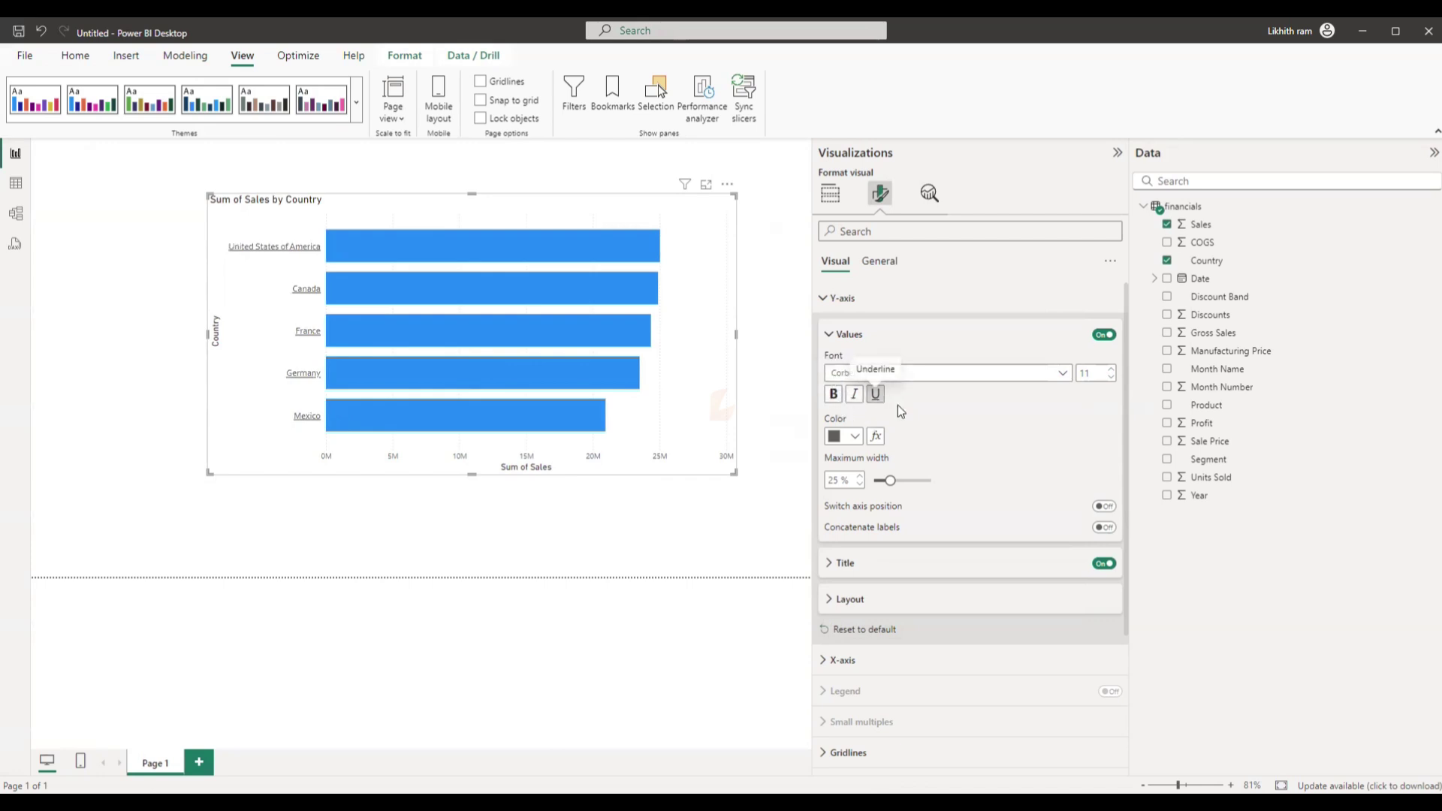
left_click(876, 397)
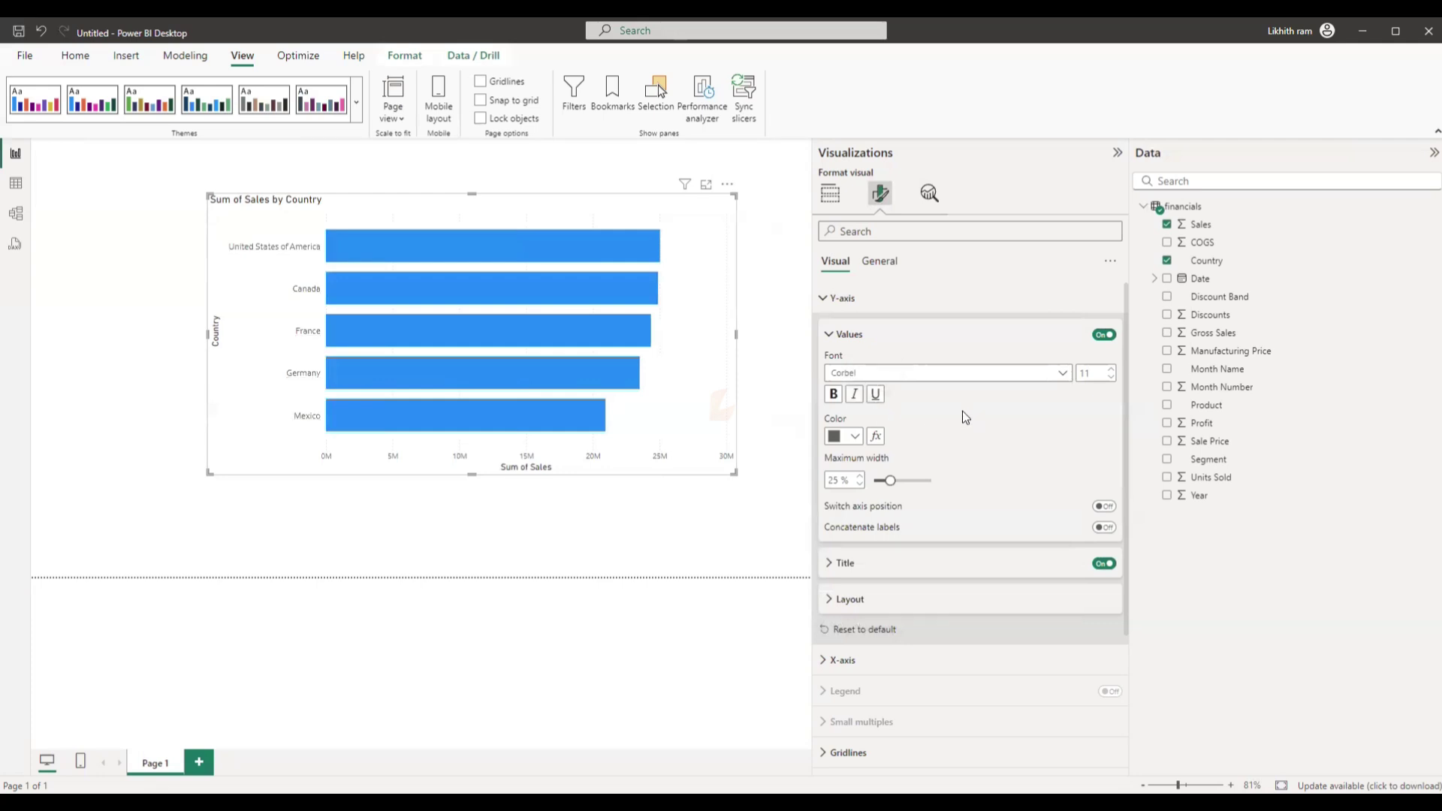
Step: Try the orange theme colour on the Y-axis values and replace it with the custom dark grey #343837
left_click(842, 436)
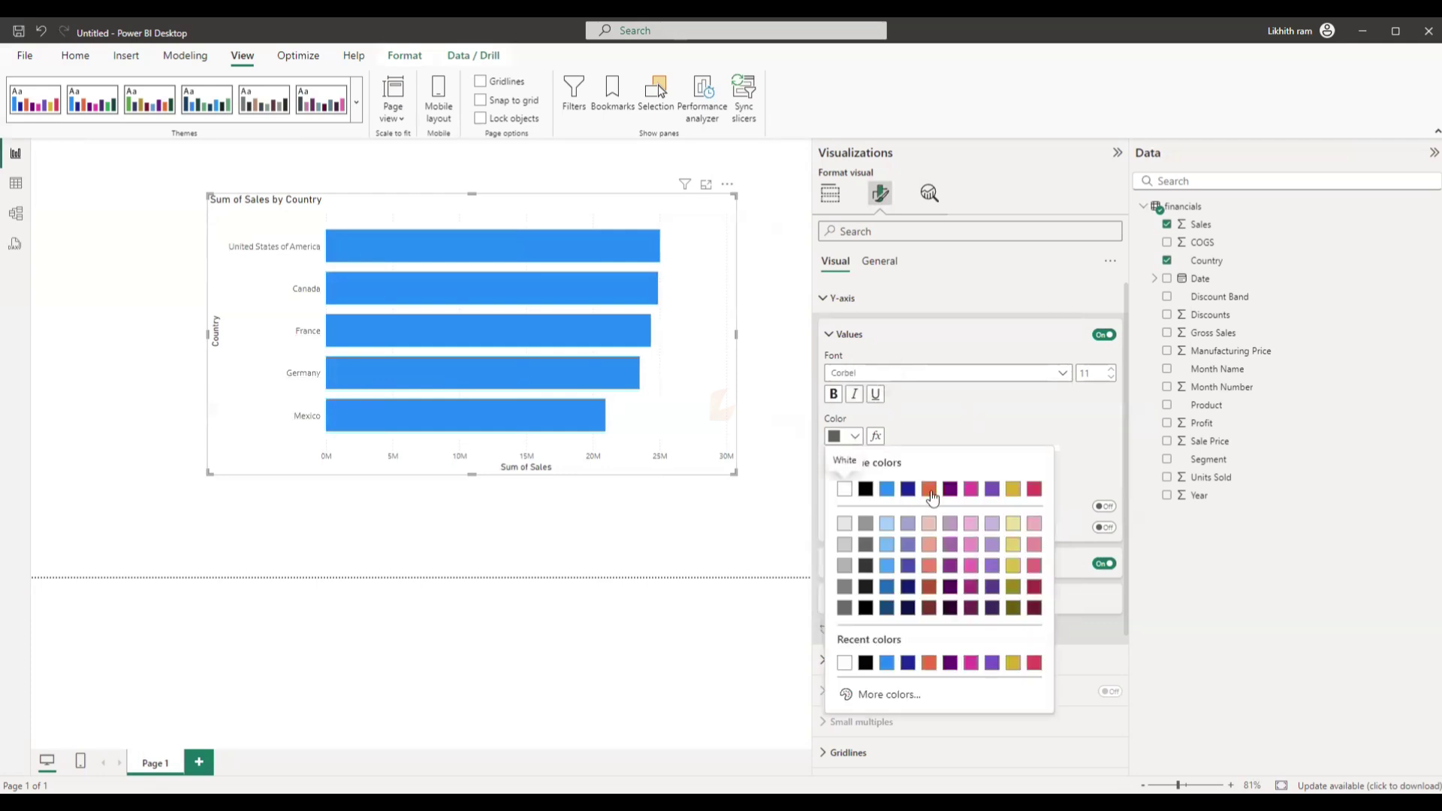
left_click(930, 489)
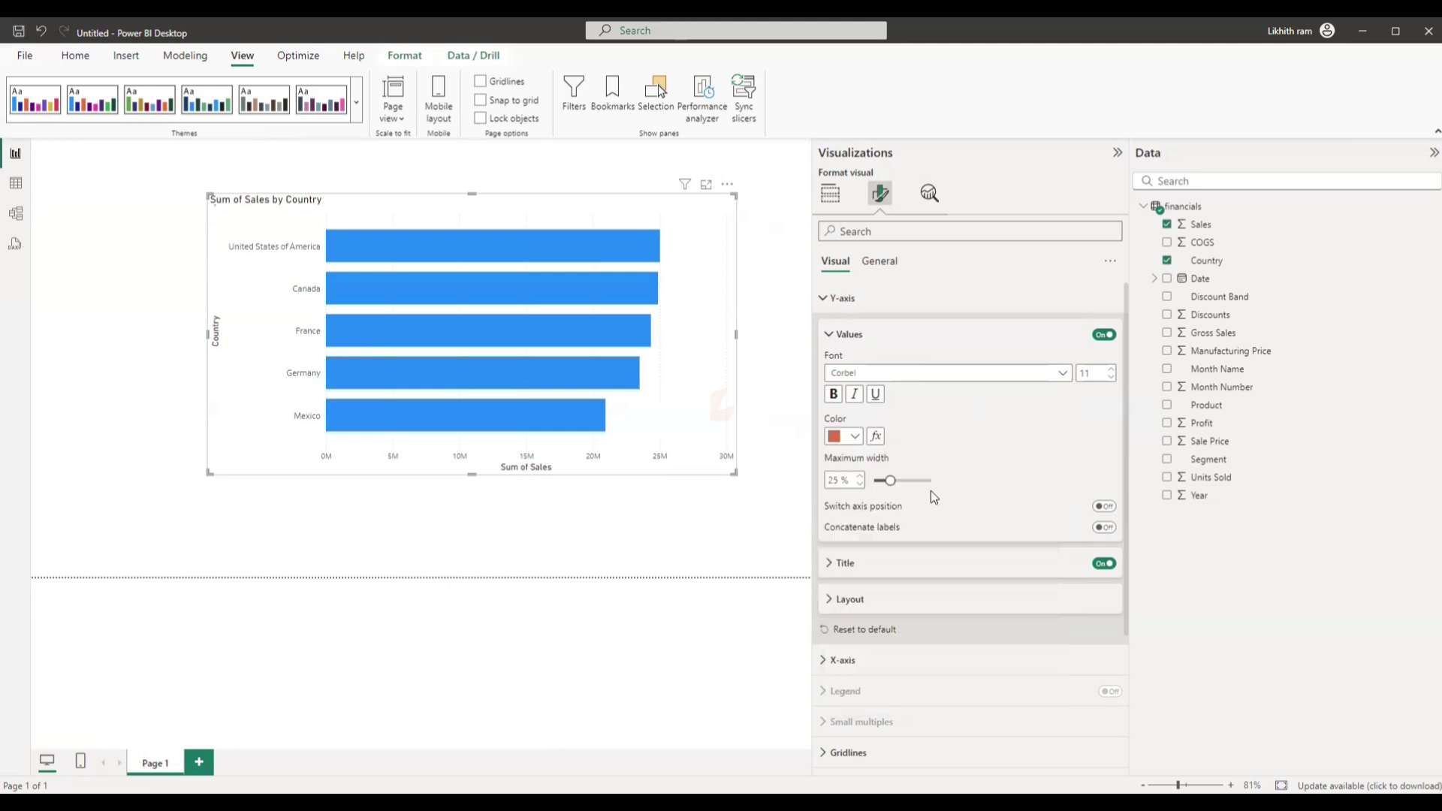
left_click(854, 437)
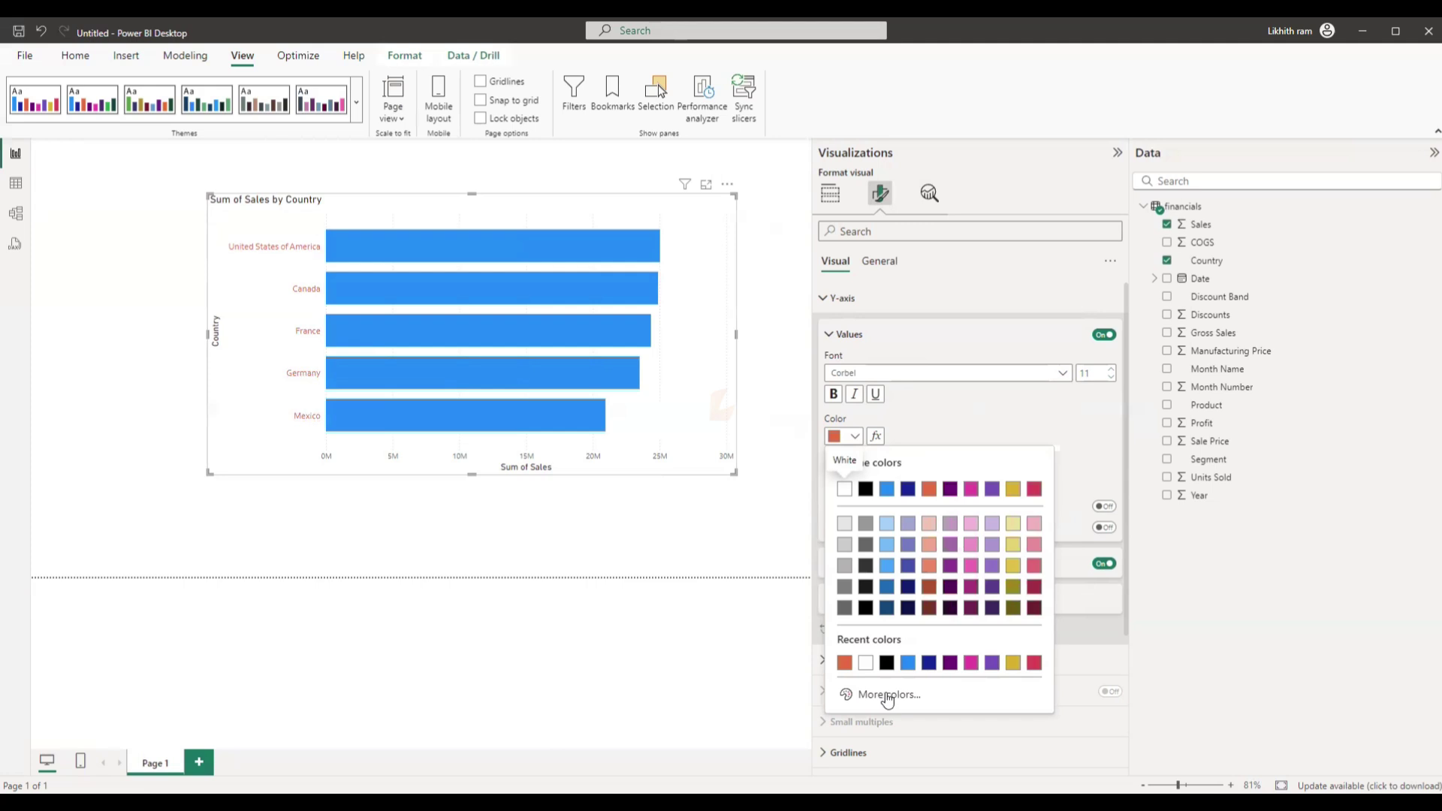
left_click(888, 695)
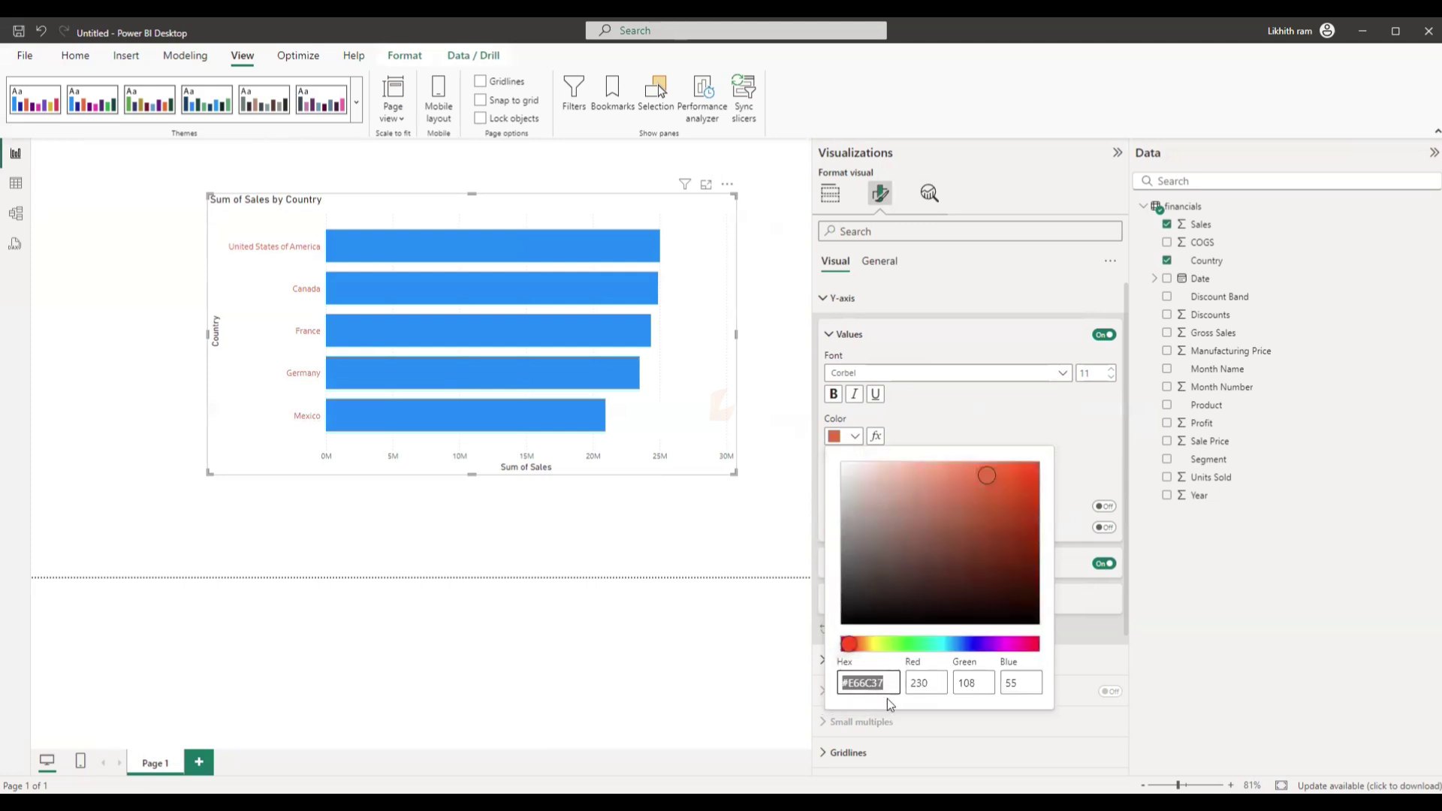
double_click(868, 687)
left_click_drag(849, 644, 936, 646)
left_click_drag(1006, 526, 850, 603)
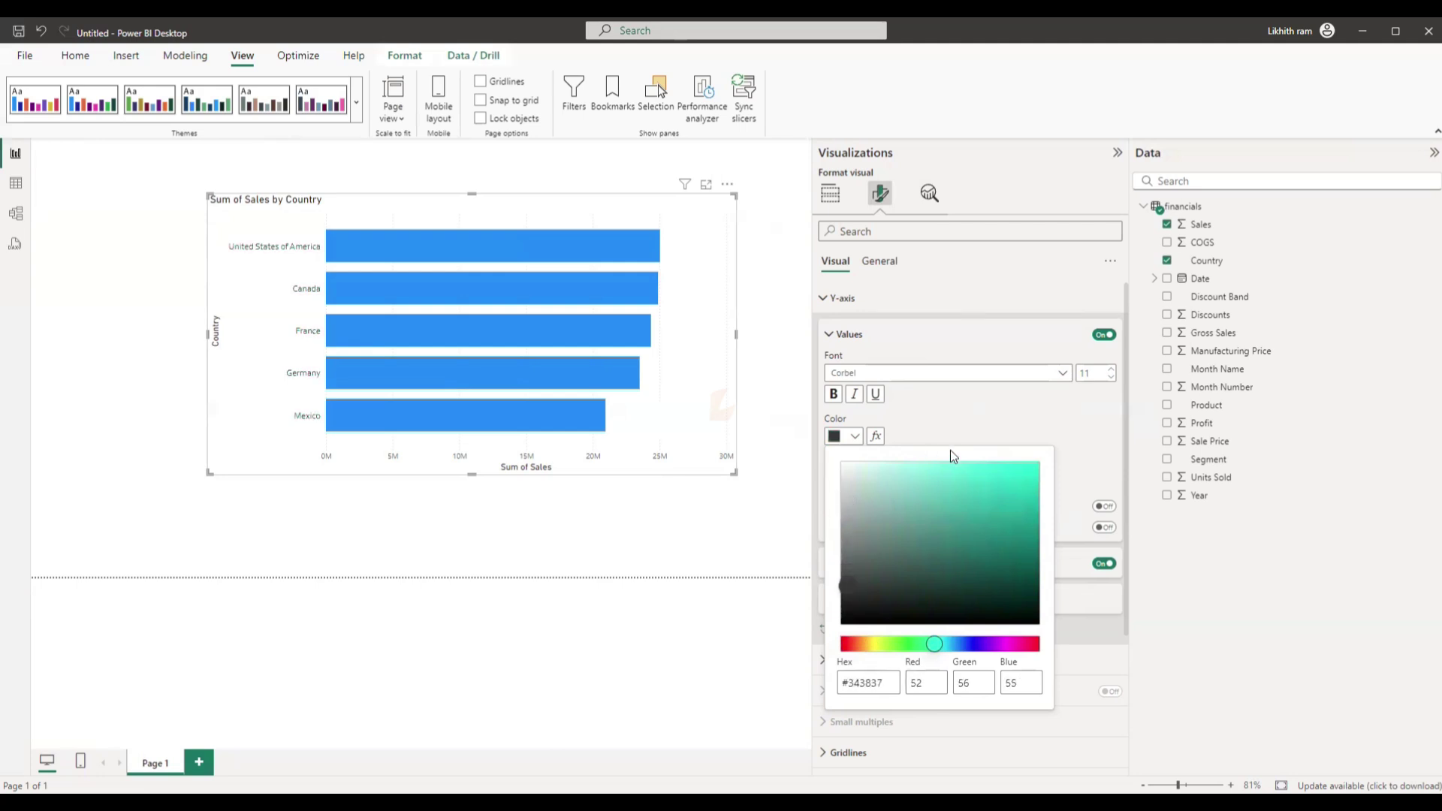
left_click(1050, 419)
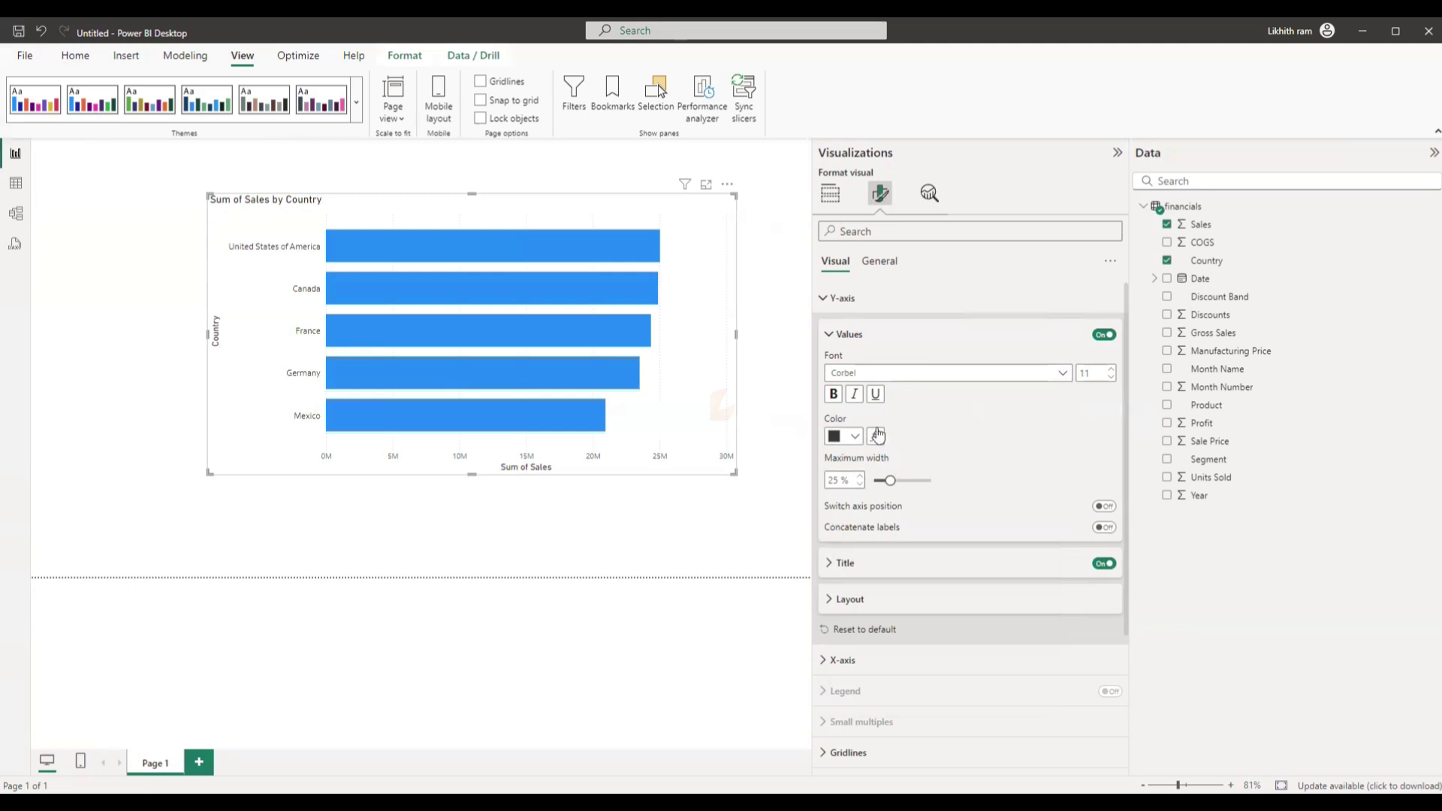
Step: Set the maximum width of the Y-axis values to 15% and try the switched axis position, turning it off again
scroll(867, 459, "down", 1)
scroll(867, 460, "down", 3)
mouse_move(890, 405)
left_mouse_down()
mouse_move(920, 403)
mouse_move(875, 406)
left_mouse_up()
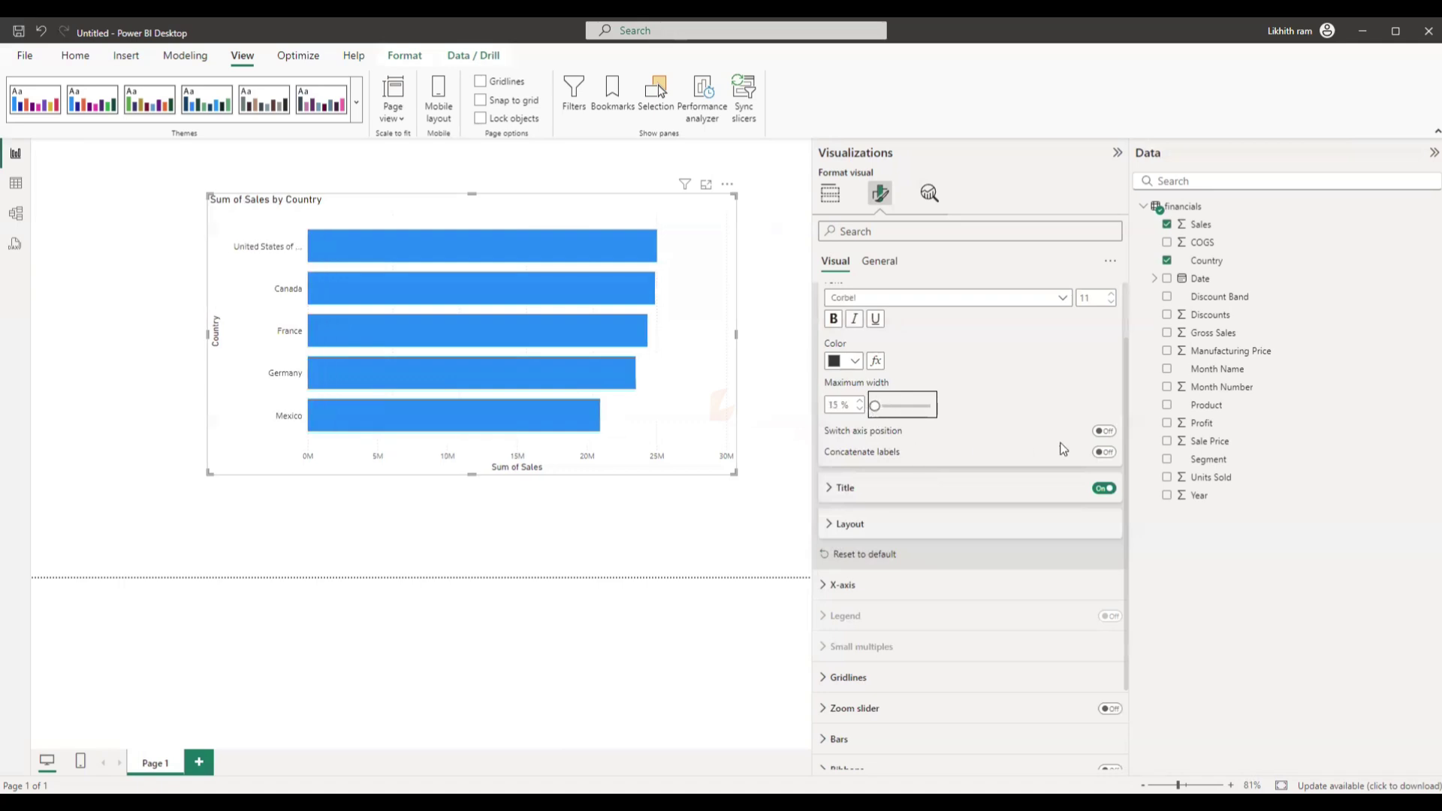
left_click(1105, 431)
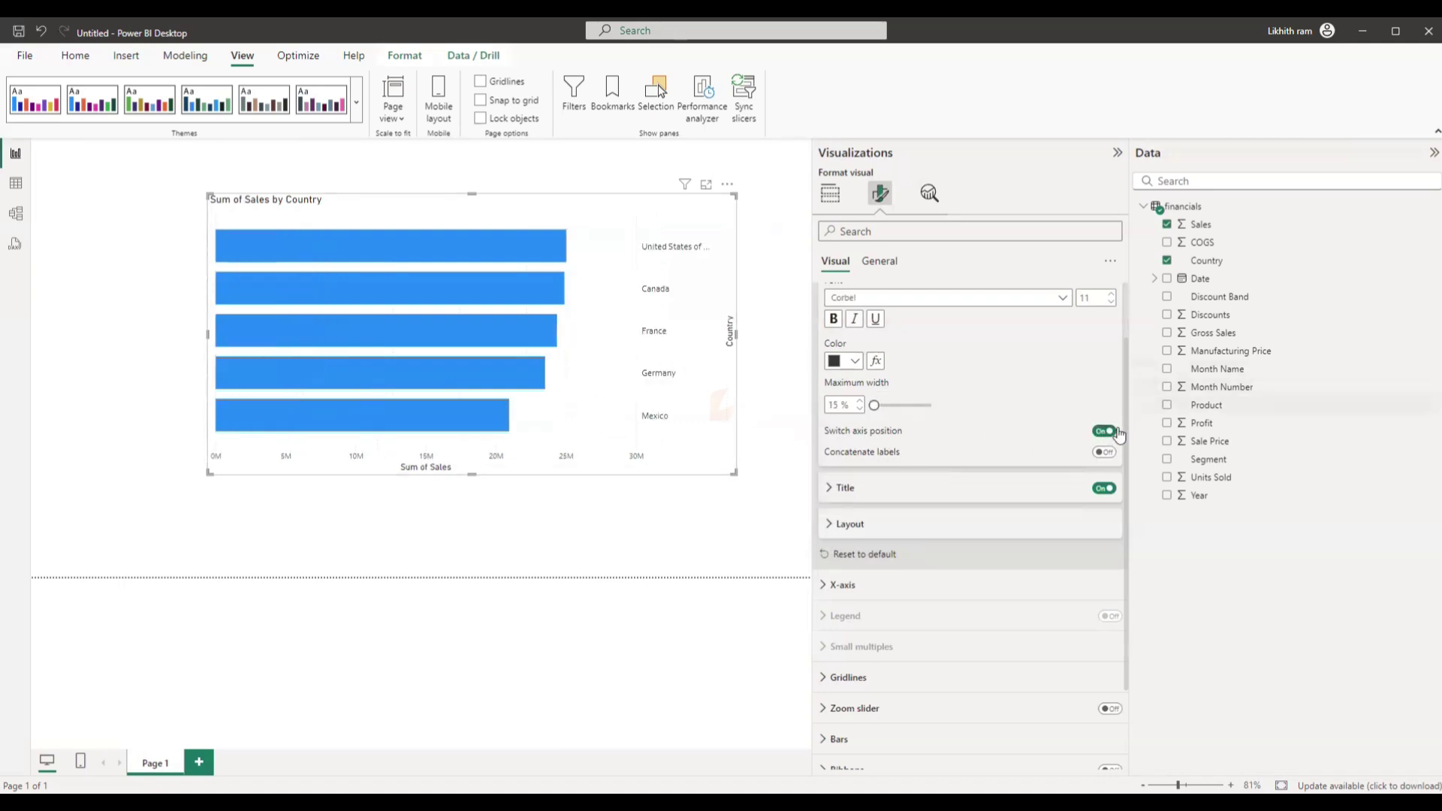
left_click(1116, 433)
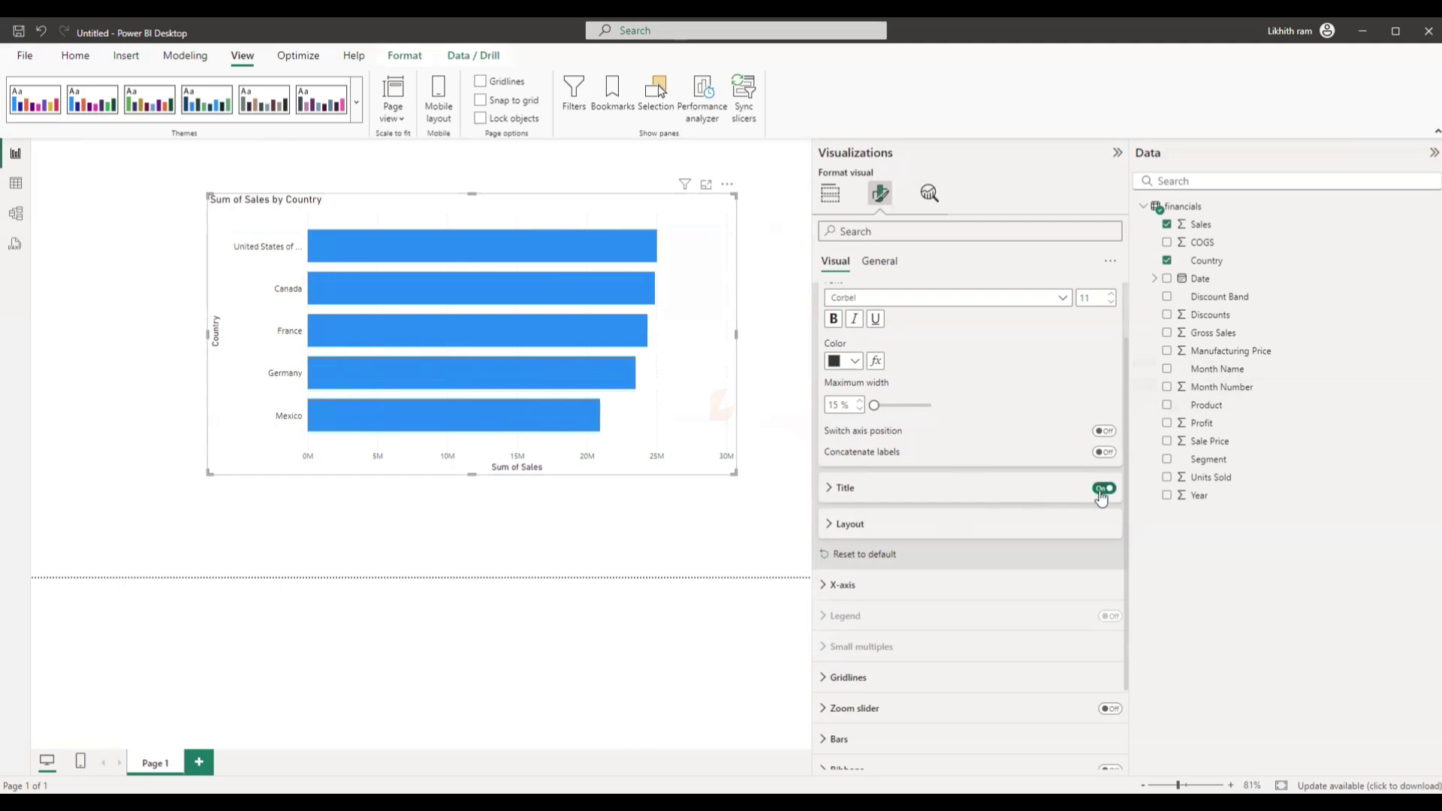
Step: Enter gyhtg as the Y-axis title text and delete it to restore the automatic title
left_click(892, 488)
scroll(886, 481, "down", 2)
left_click(887, 377)
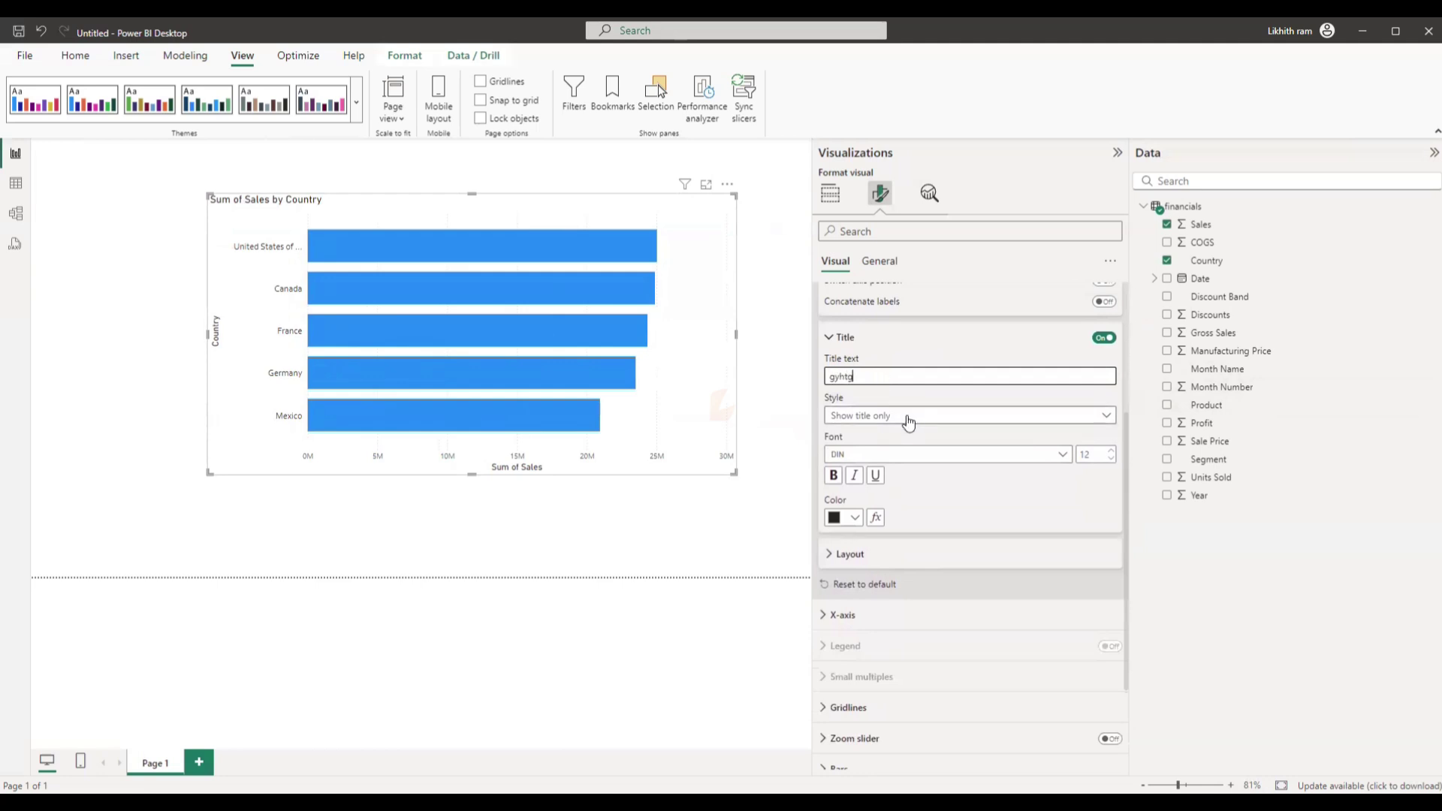
key("BackSpace")
key("BackSpace")
key("BackSpace")
key("BackSpace")
key("BackSpace")
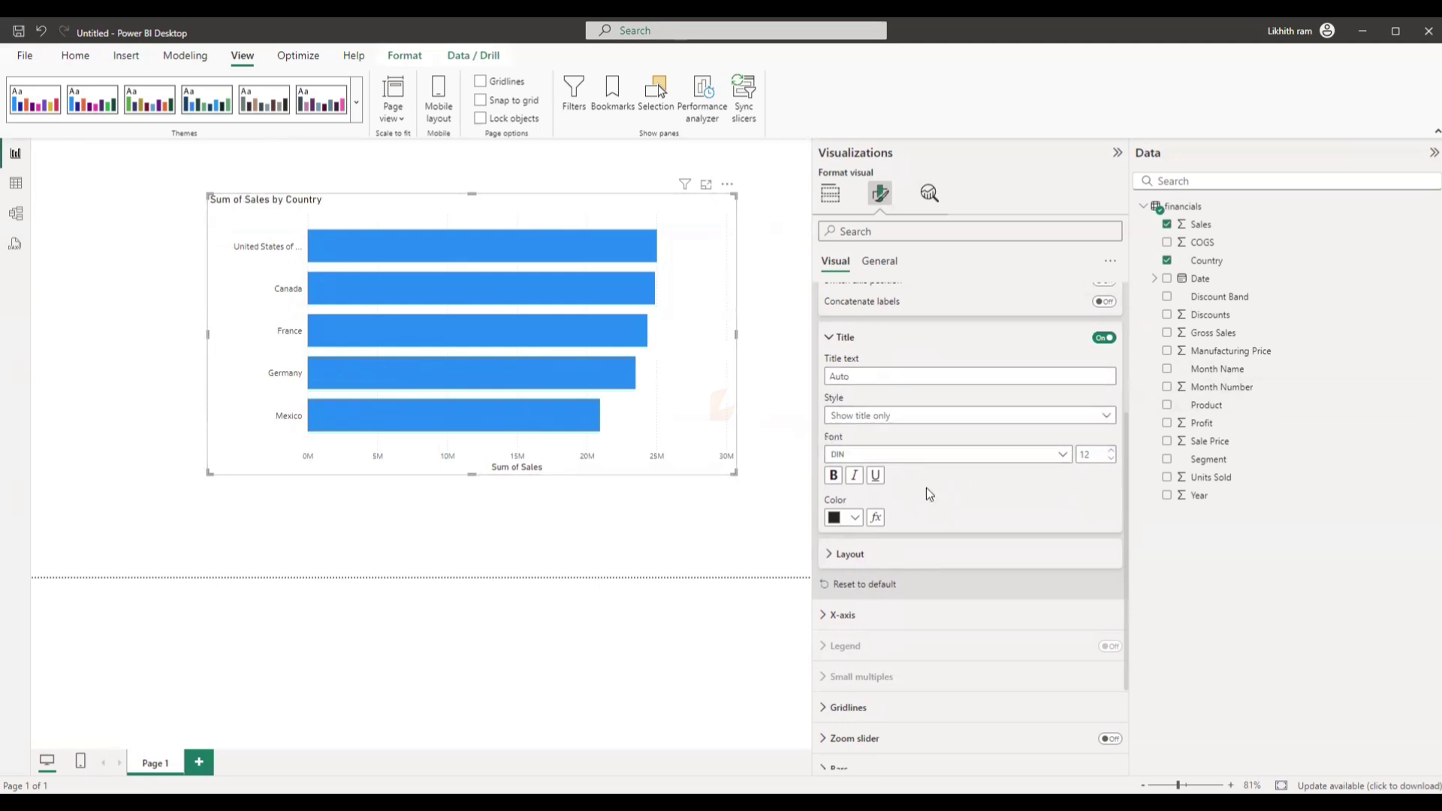
Step: Try a larger minimum category height in the Y-axis layout and return it to 20 px
left_click(891, 556)
scroll(891, 552, "down", 2)
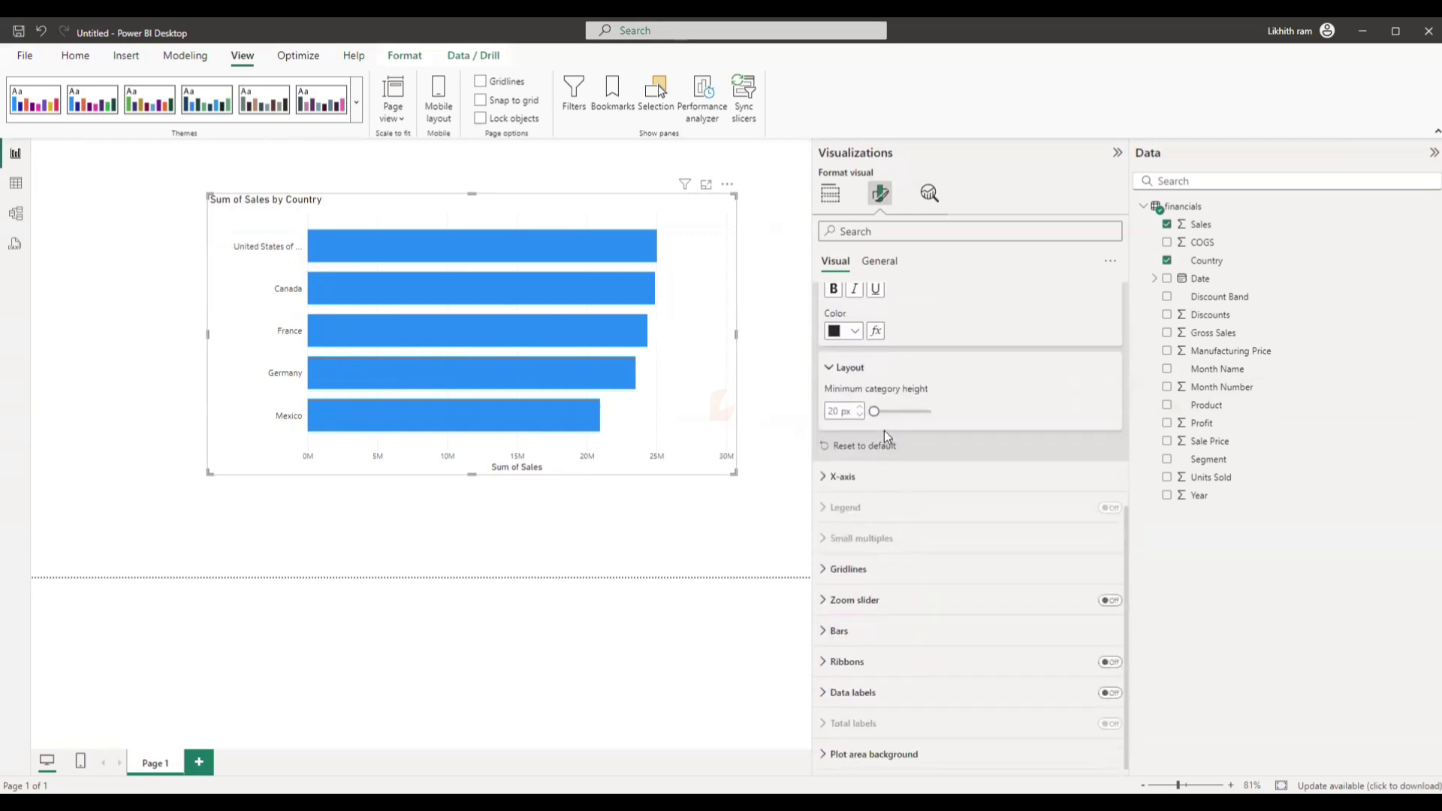
left_click(915, 410)
left_click_drag(914, 412, 868, 416)
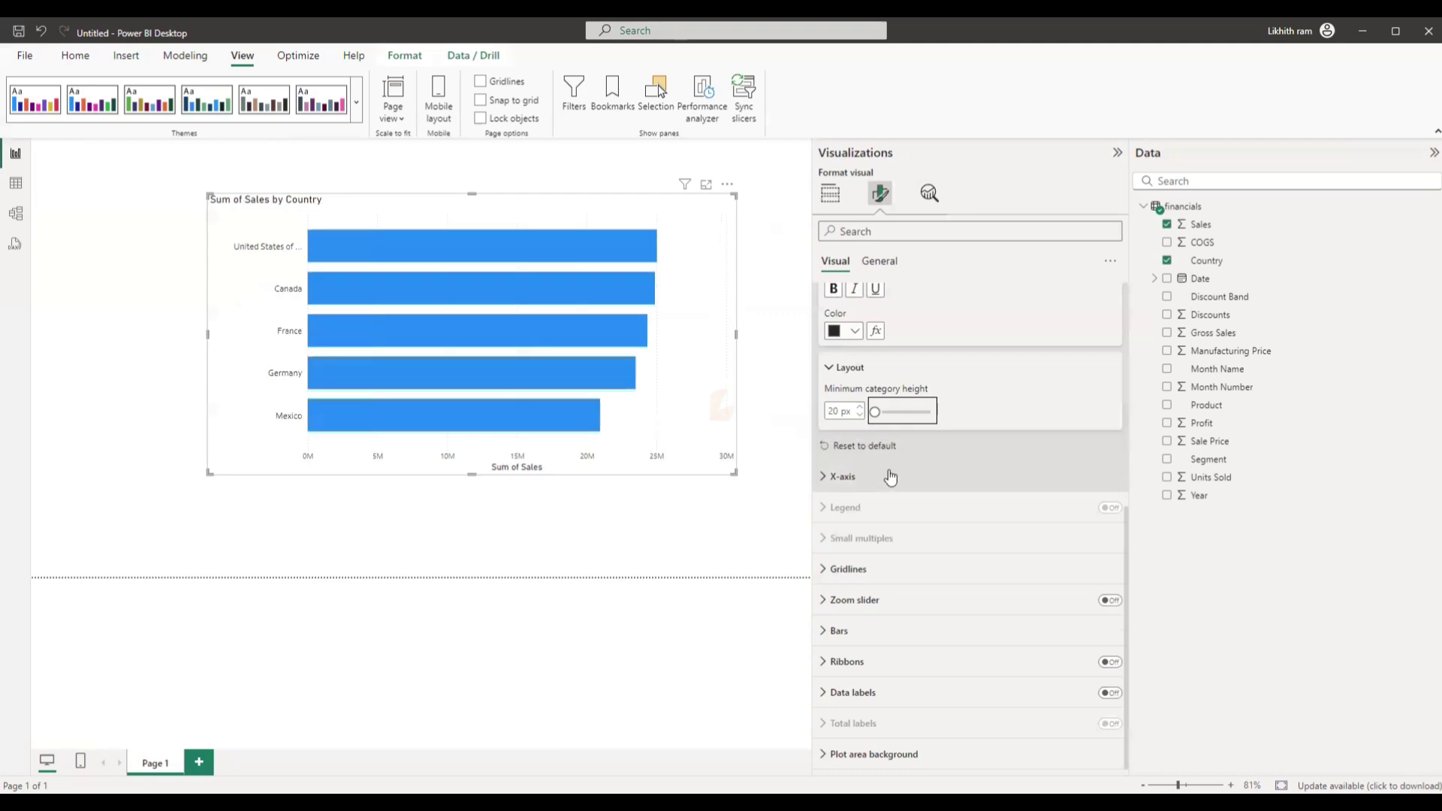
Step: Set the X-axis range from 0 to 28000000 and try inverting the range, leaving the inversion off
left_click(831, 484)
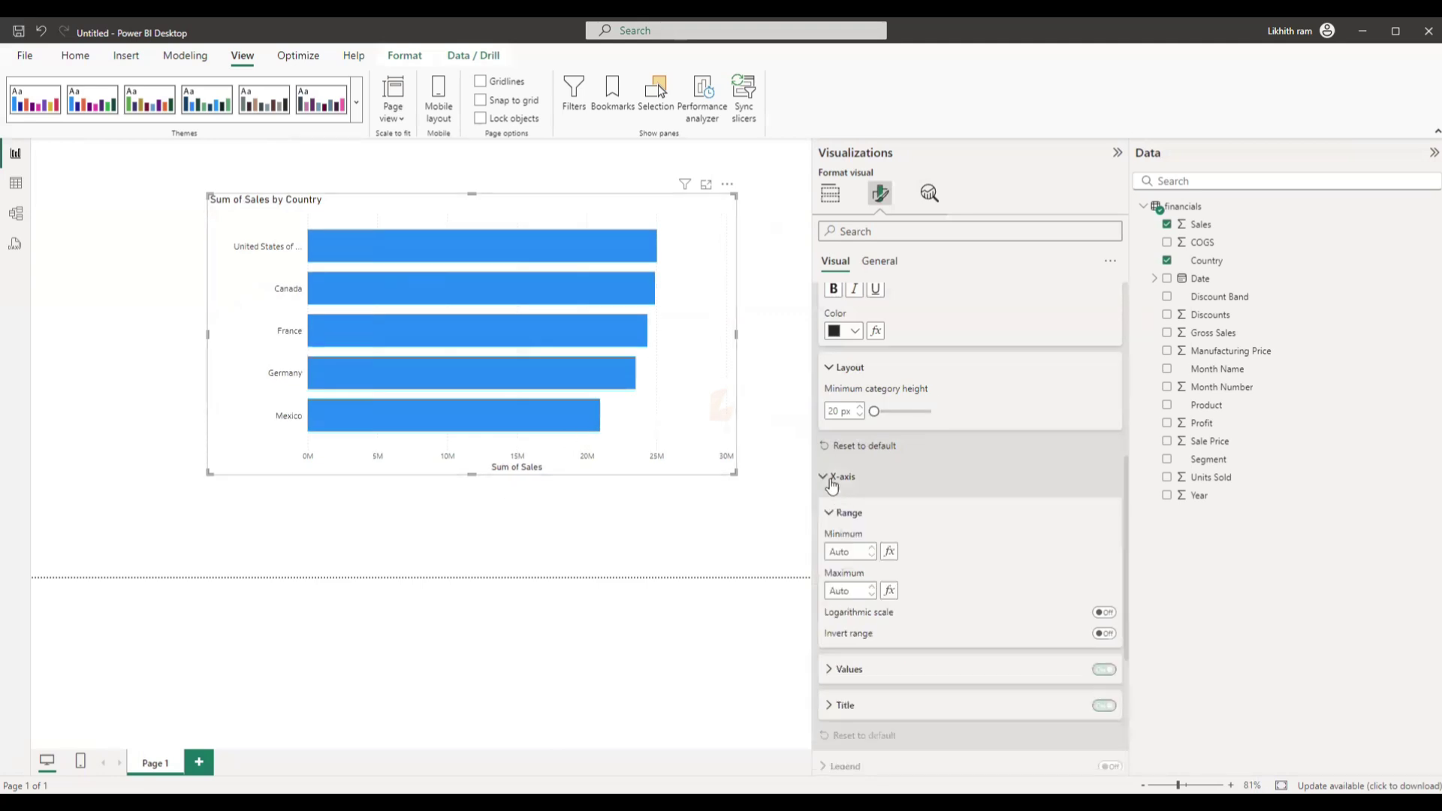
scroll(994, 498, "down", 2)
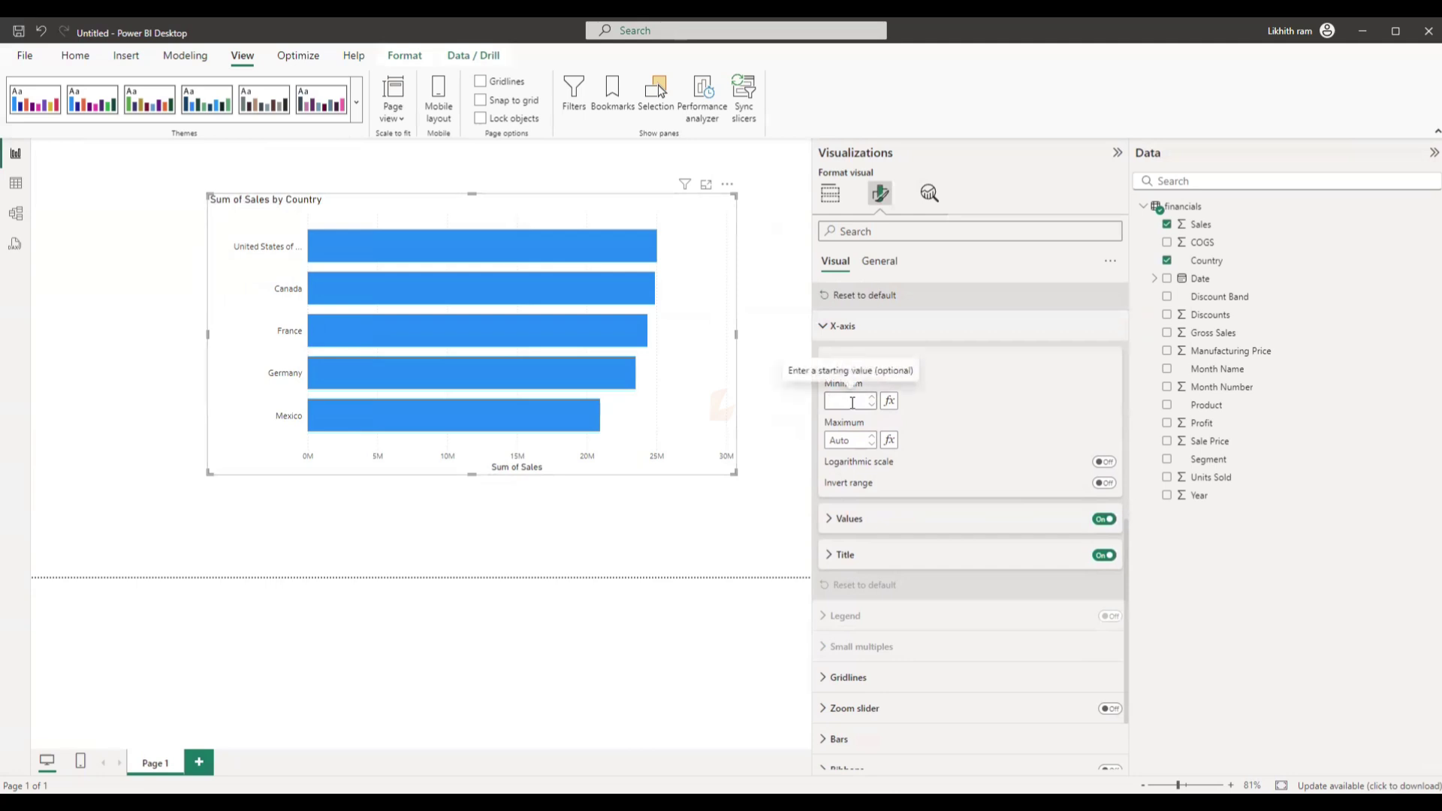
left_click(840, 442)
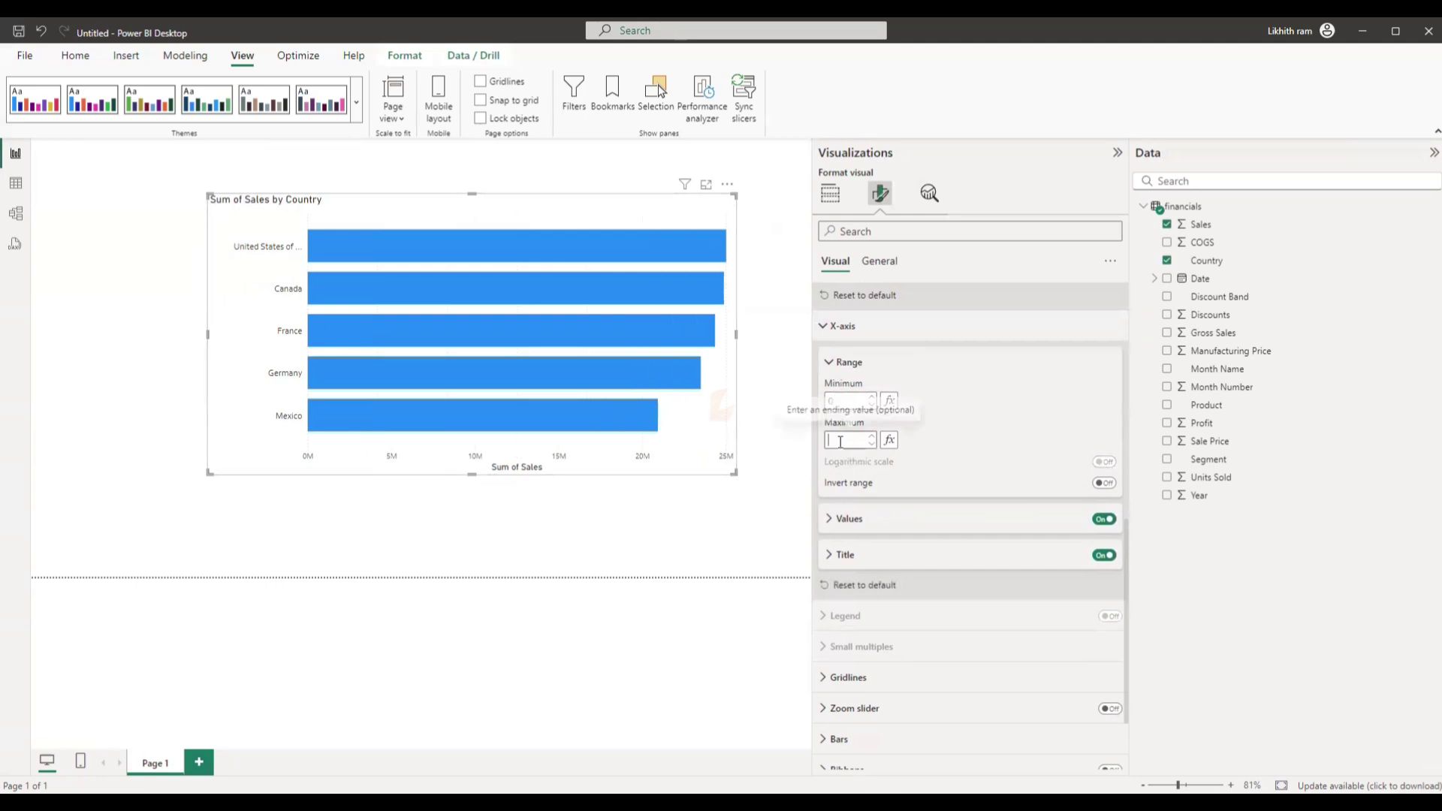
type("2800000")
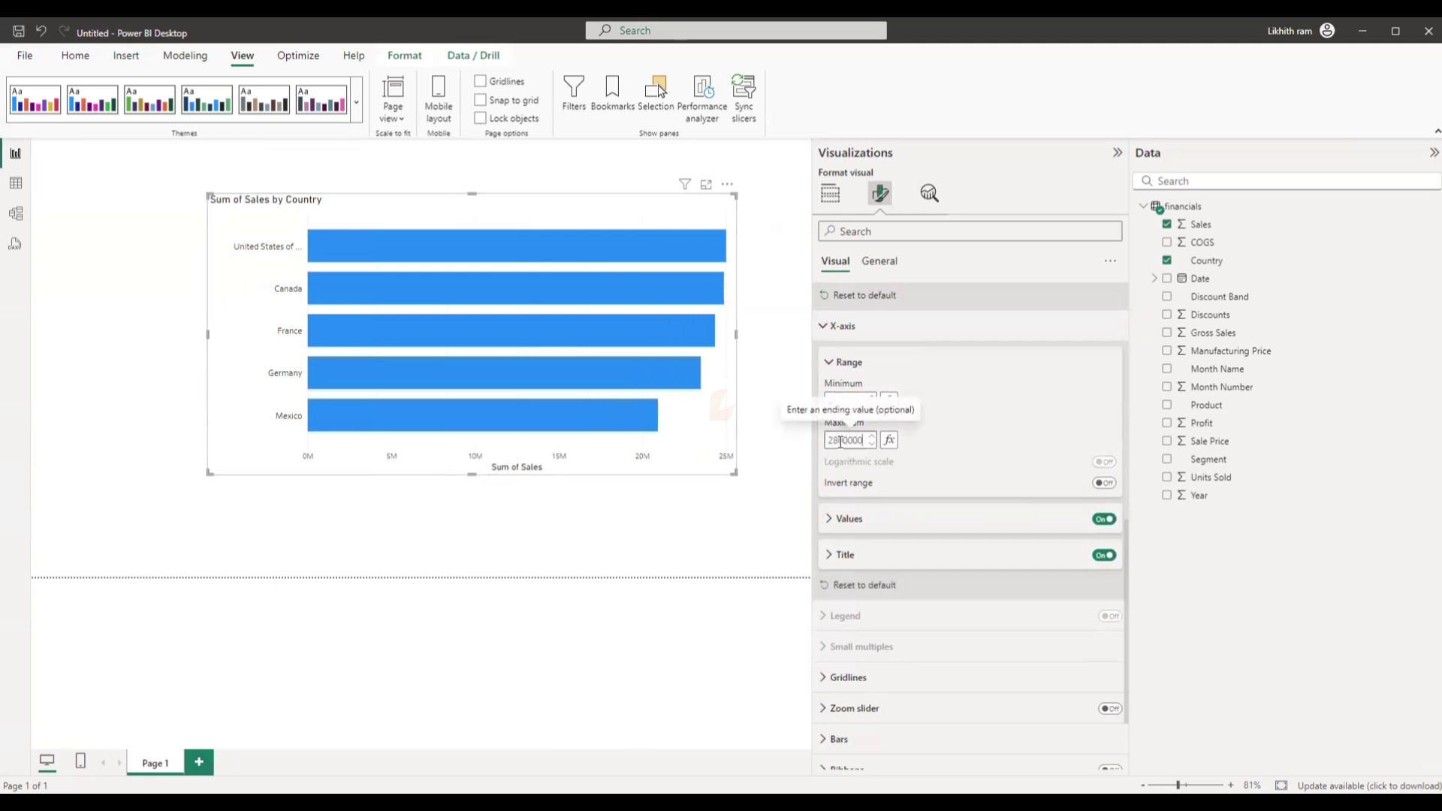
type("0")
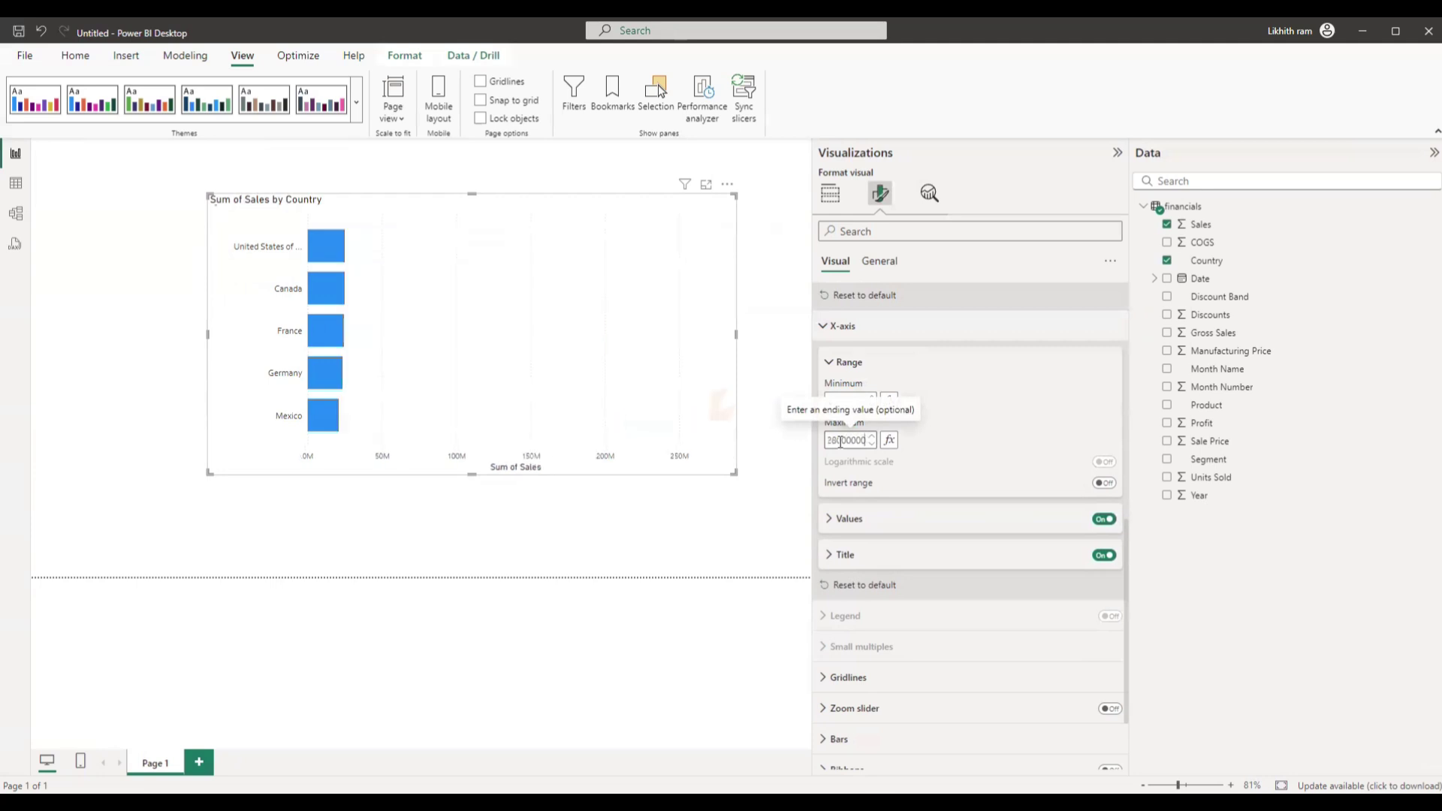
left_click(724, 451)
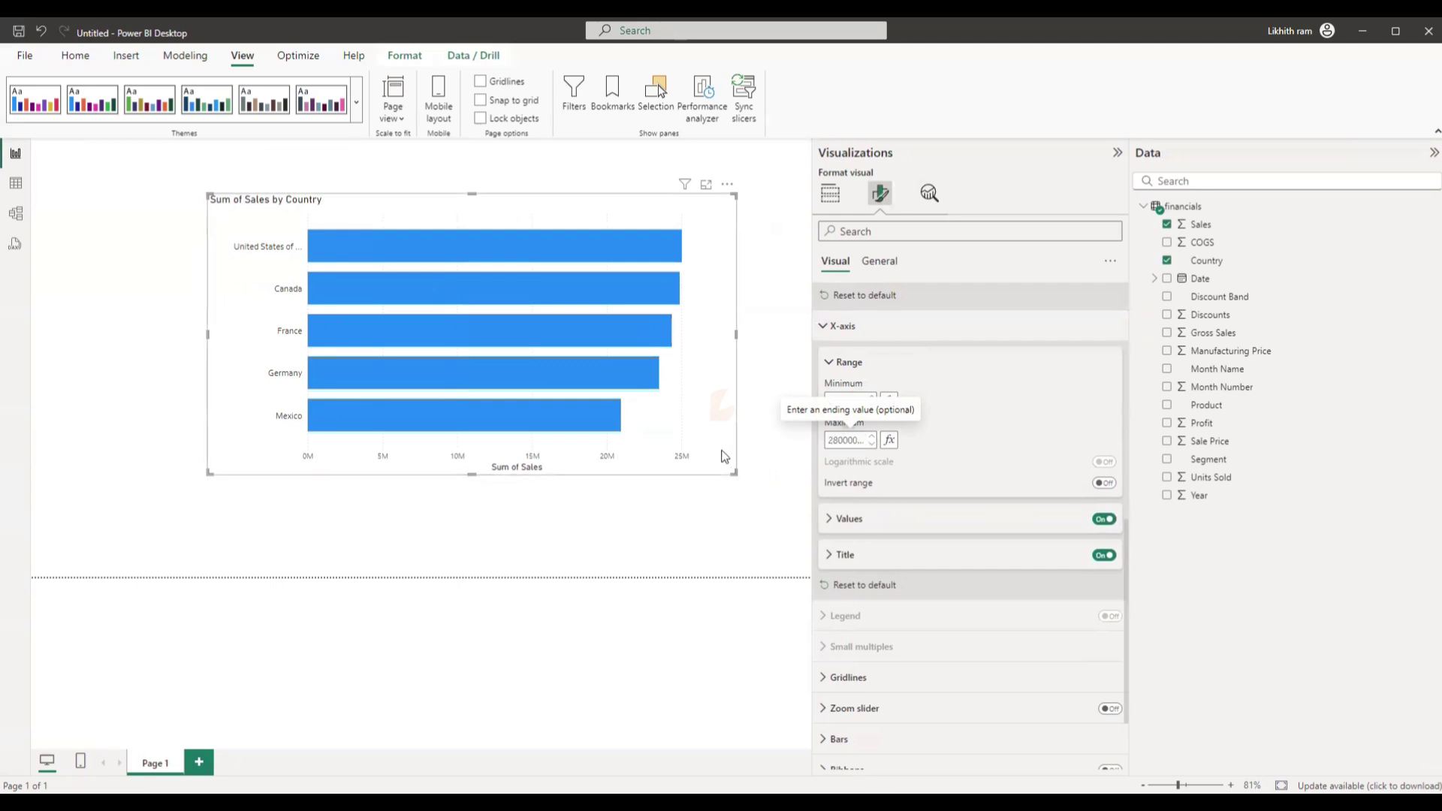
left_click(1102, 483)
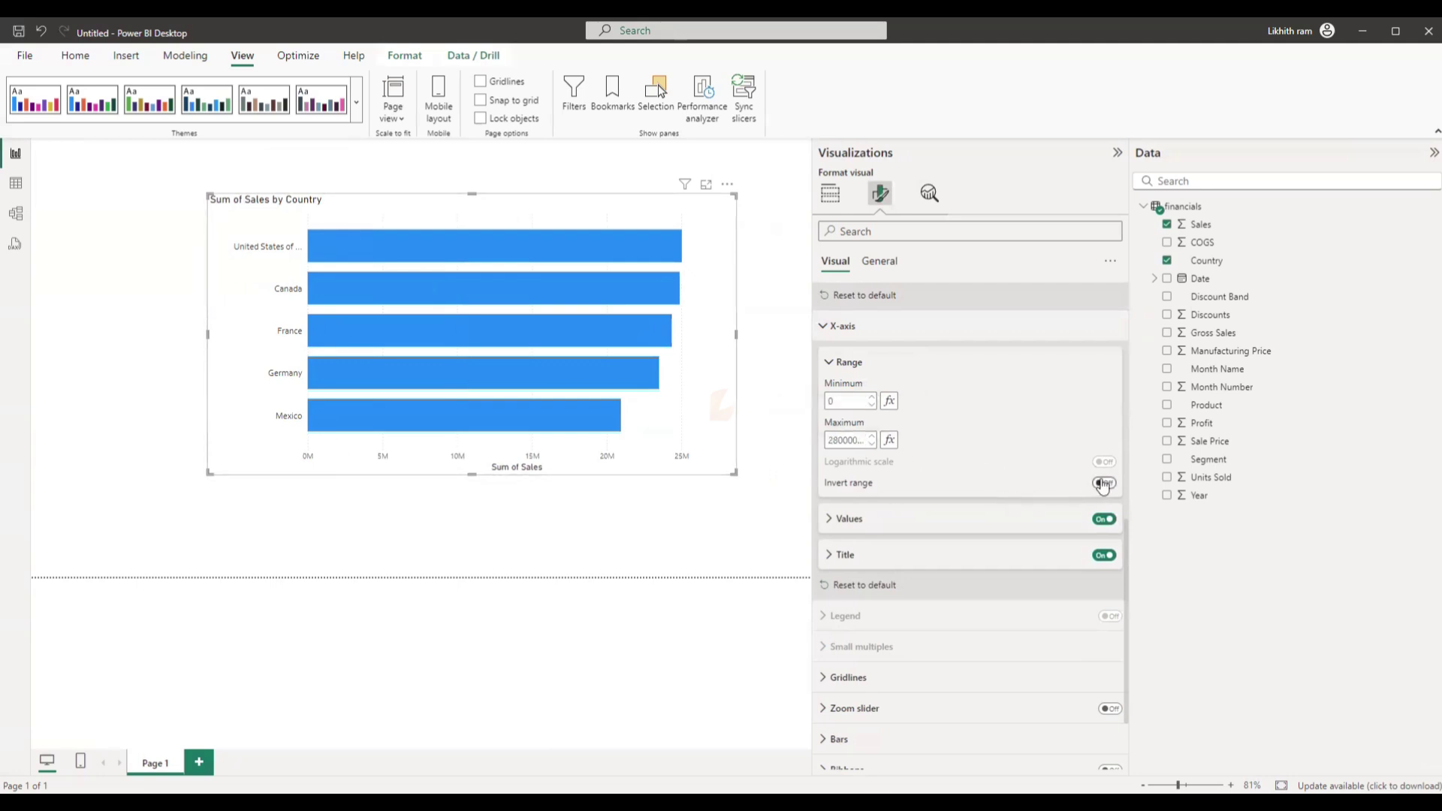
left_click(1103, 484)
Step: Try Thousands, Billions and None as the display units of the X-axis values and return them to Auto
left_click(959, 519)
scroll(960, 496, "down", 3)
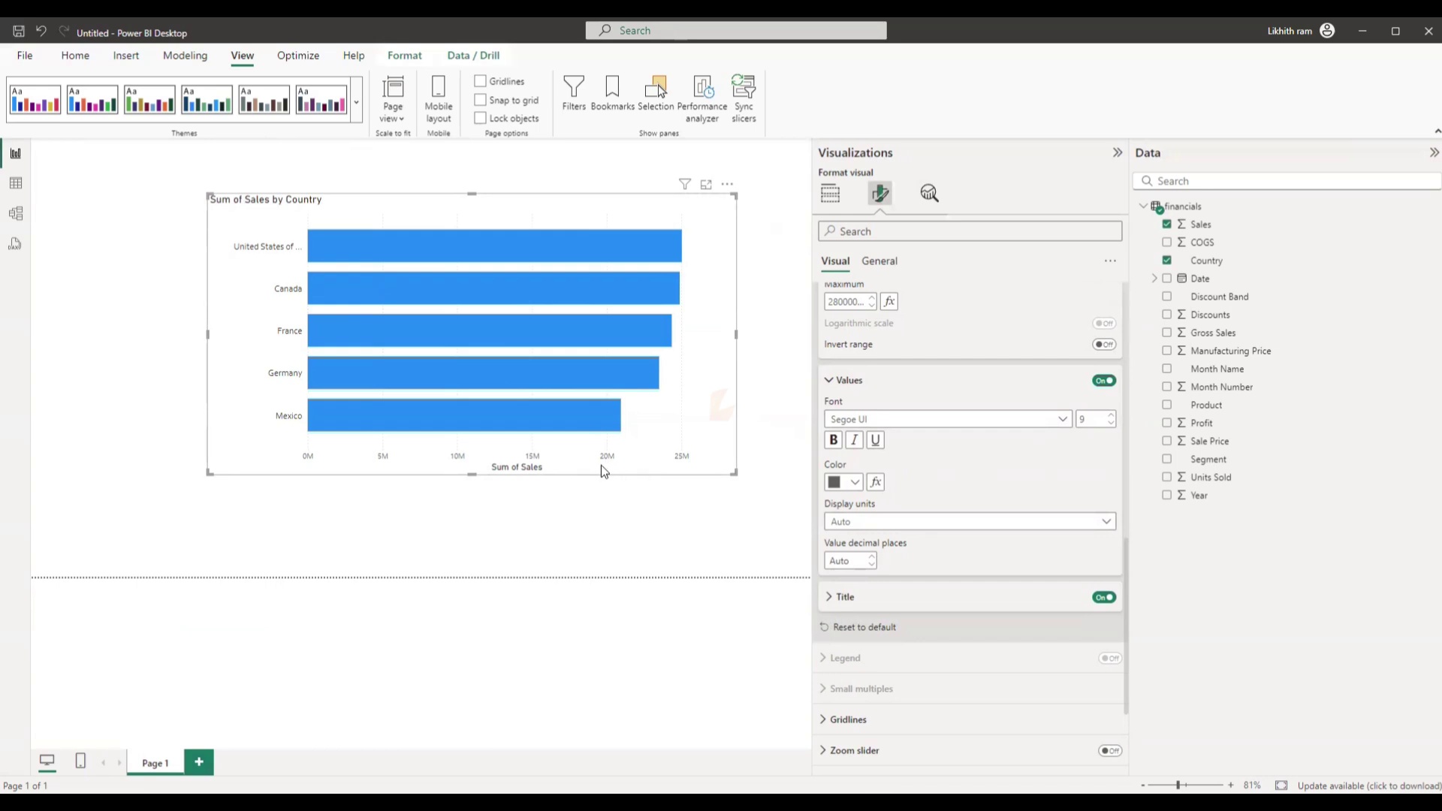
left_click(856, 523)
left_click(869, 576)
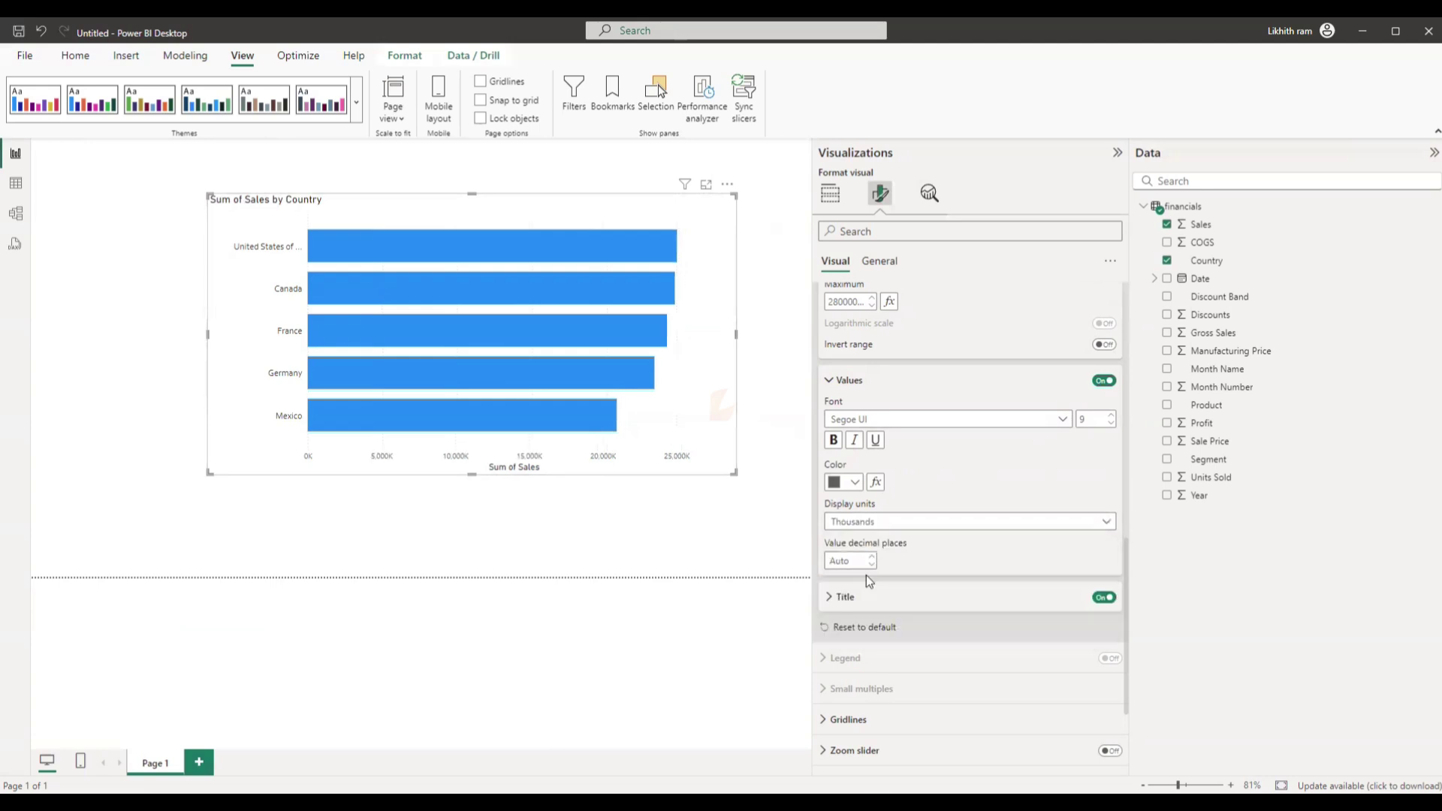
left_click(884, 524)
left_click(860, 613)
left_click(877, 523)
left_click(878, 560)
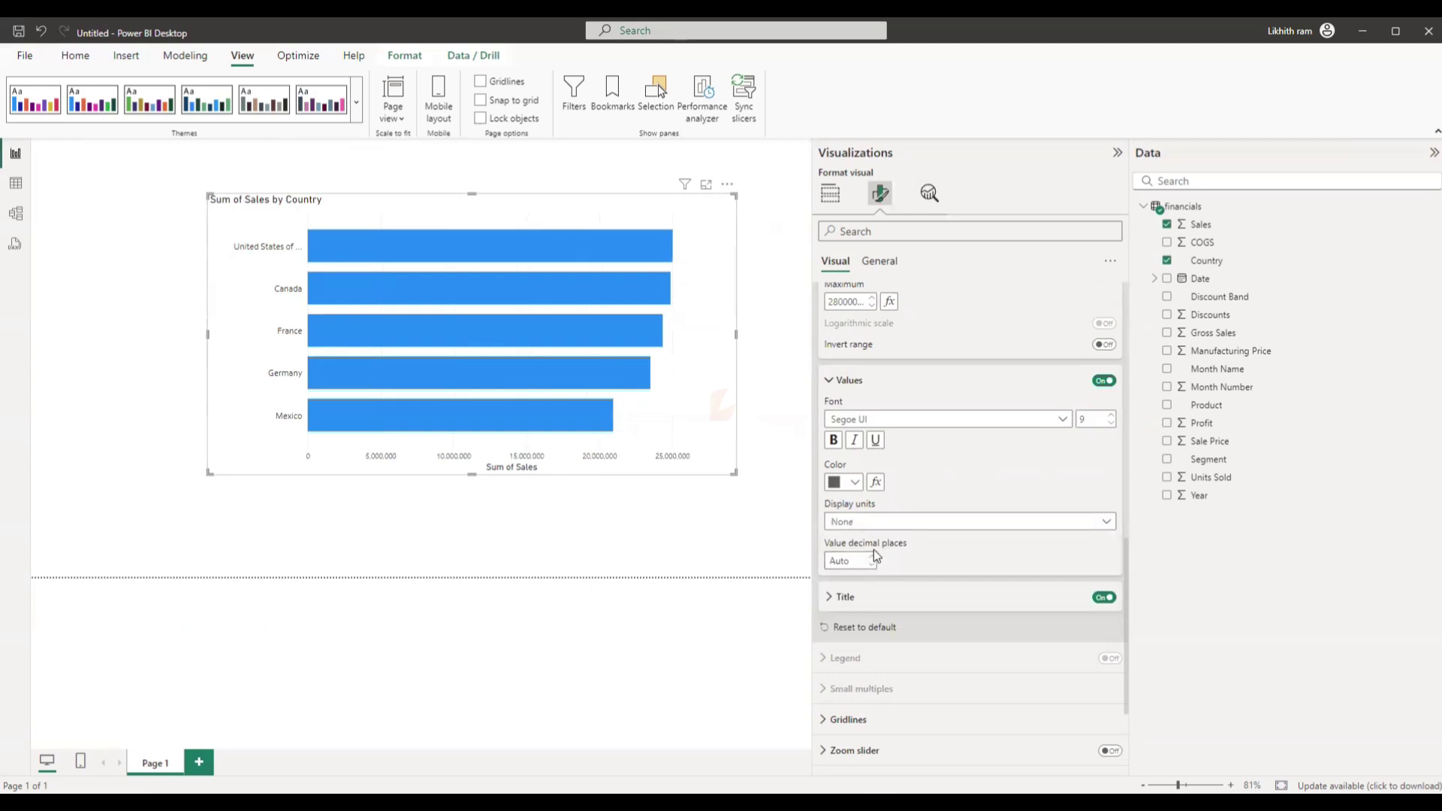
left_click(920, 524)
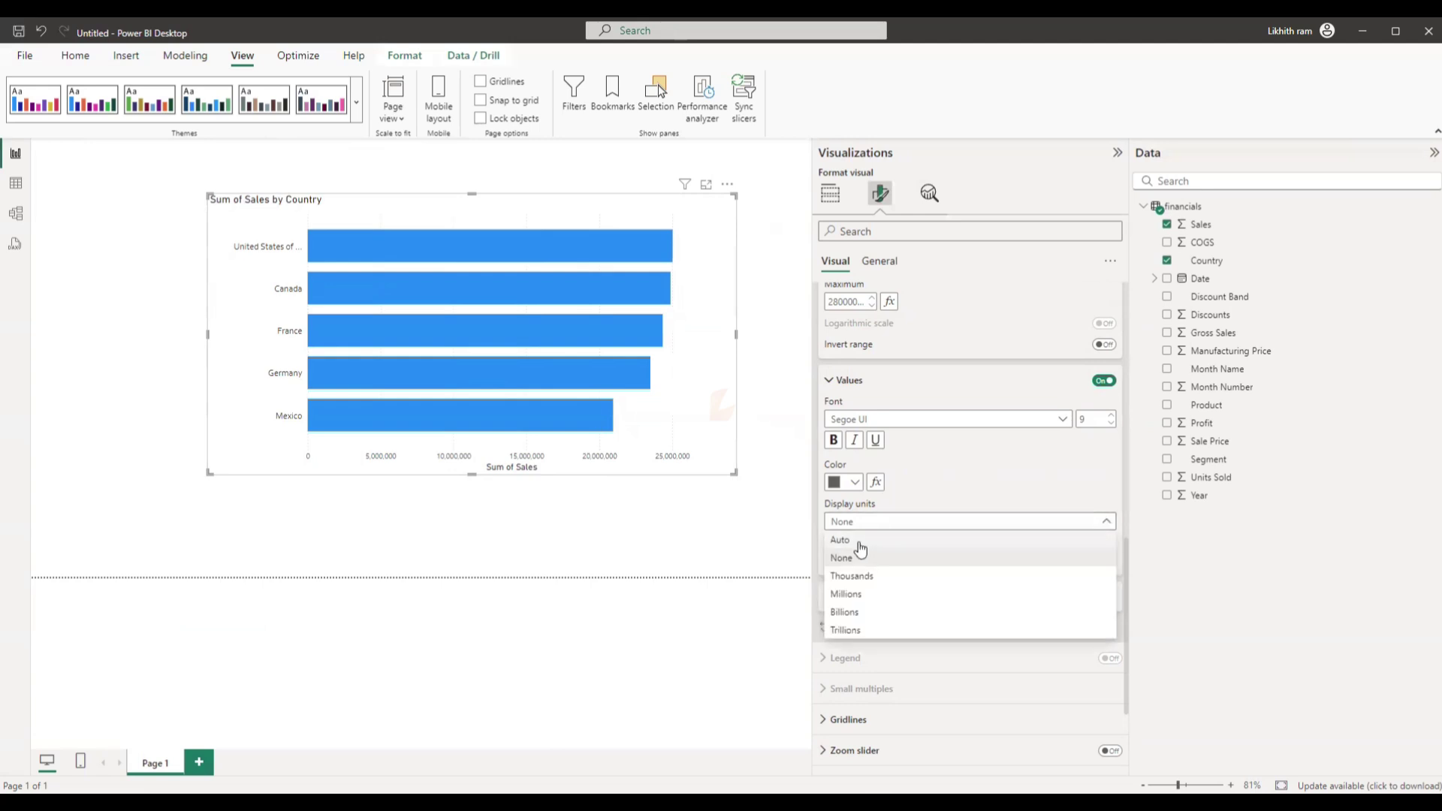
left_click(861, 544)
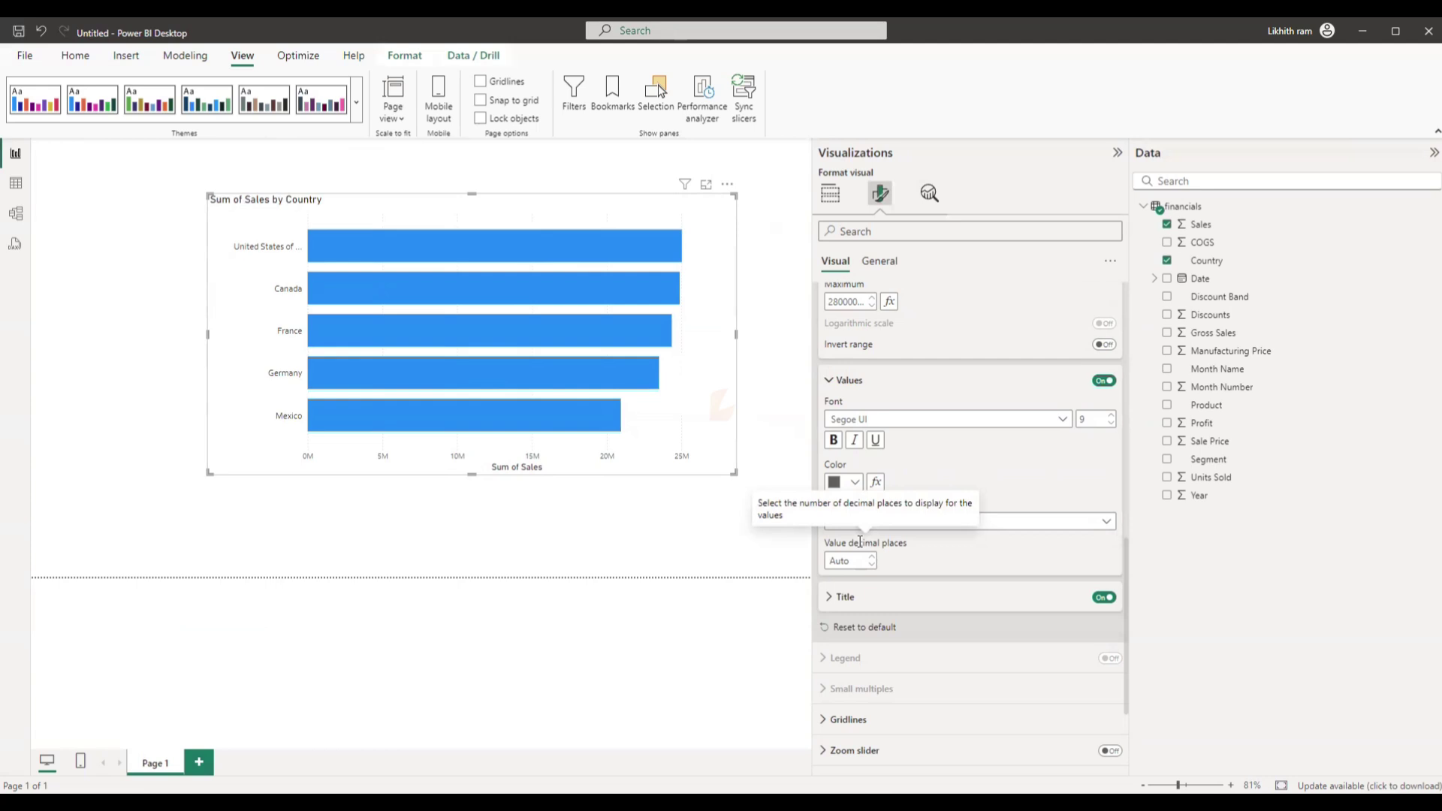
Step: Try 3 decimal places for the X-axis values, set them to 1, and switch the axis title off and back on
scroll(901, 571, "down", 1)
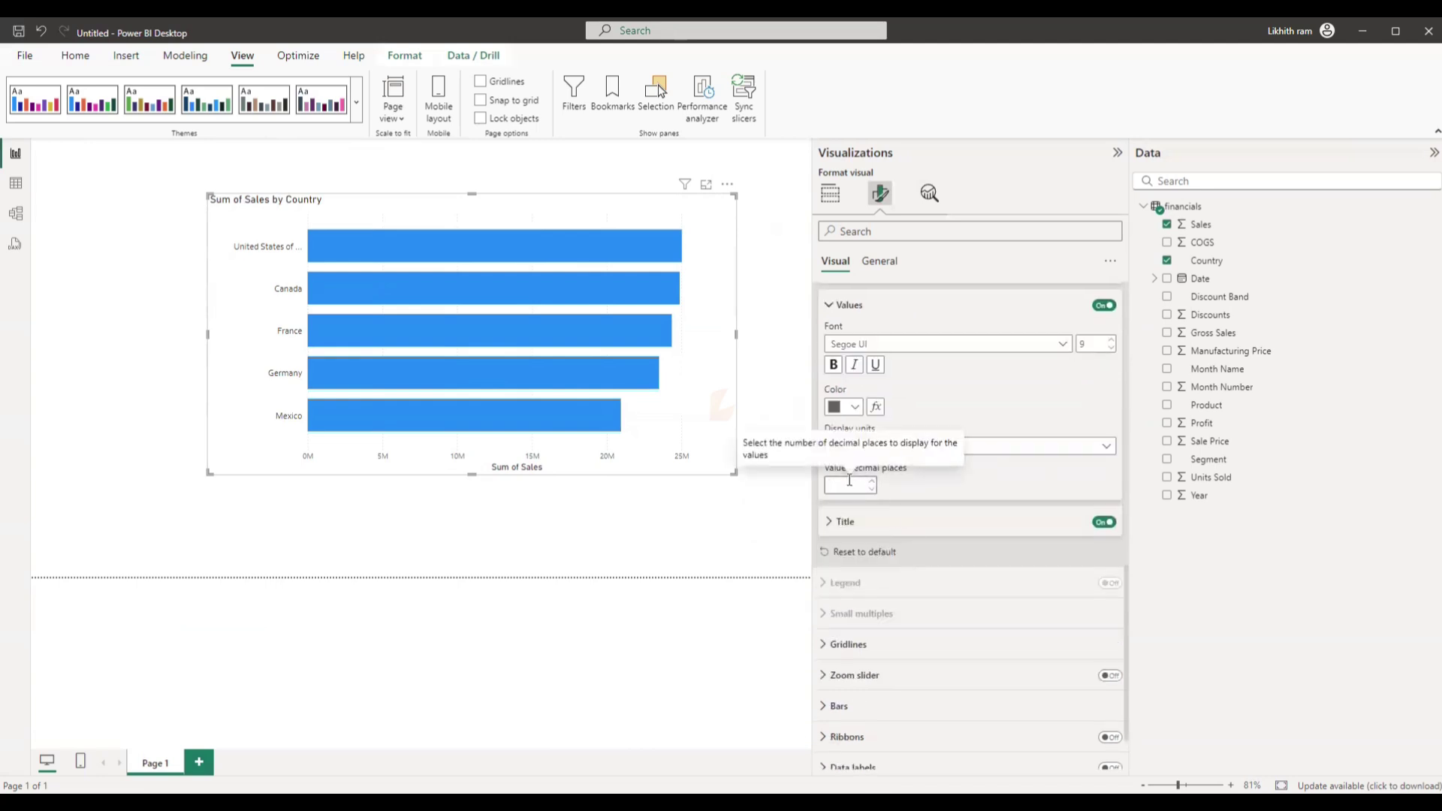
key("Return")
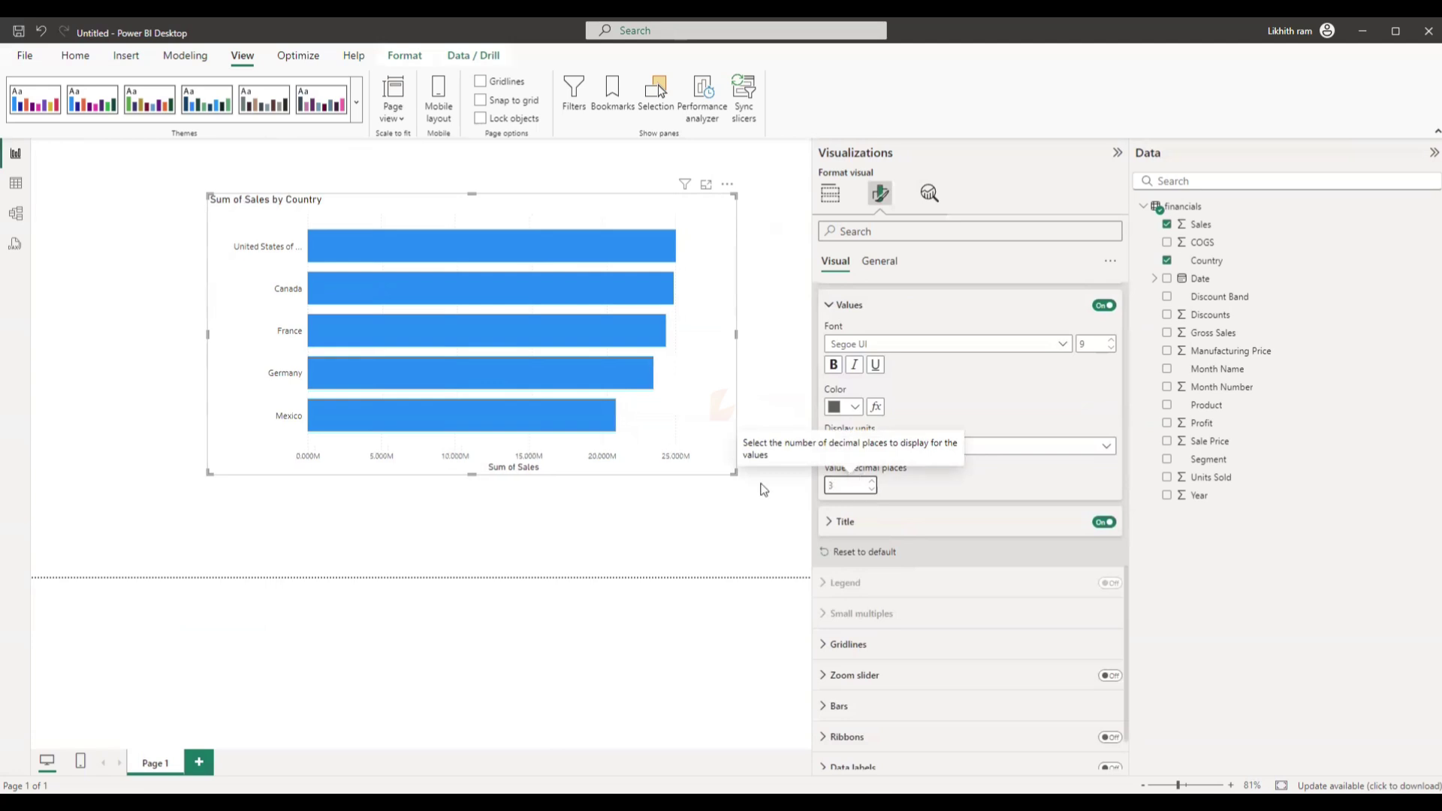
right_click(474, 467)
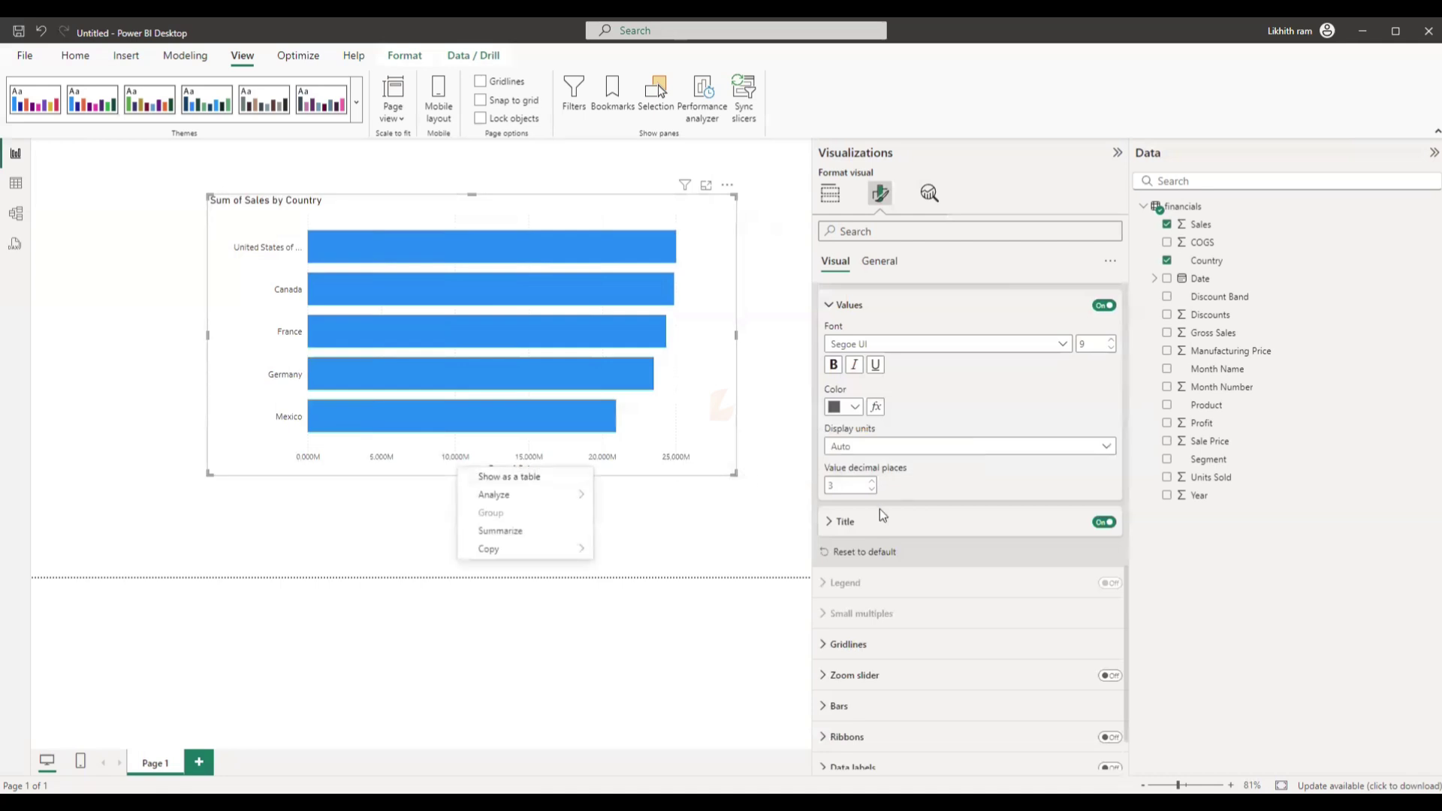
left_click(845, 484)
type("2")
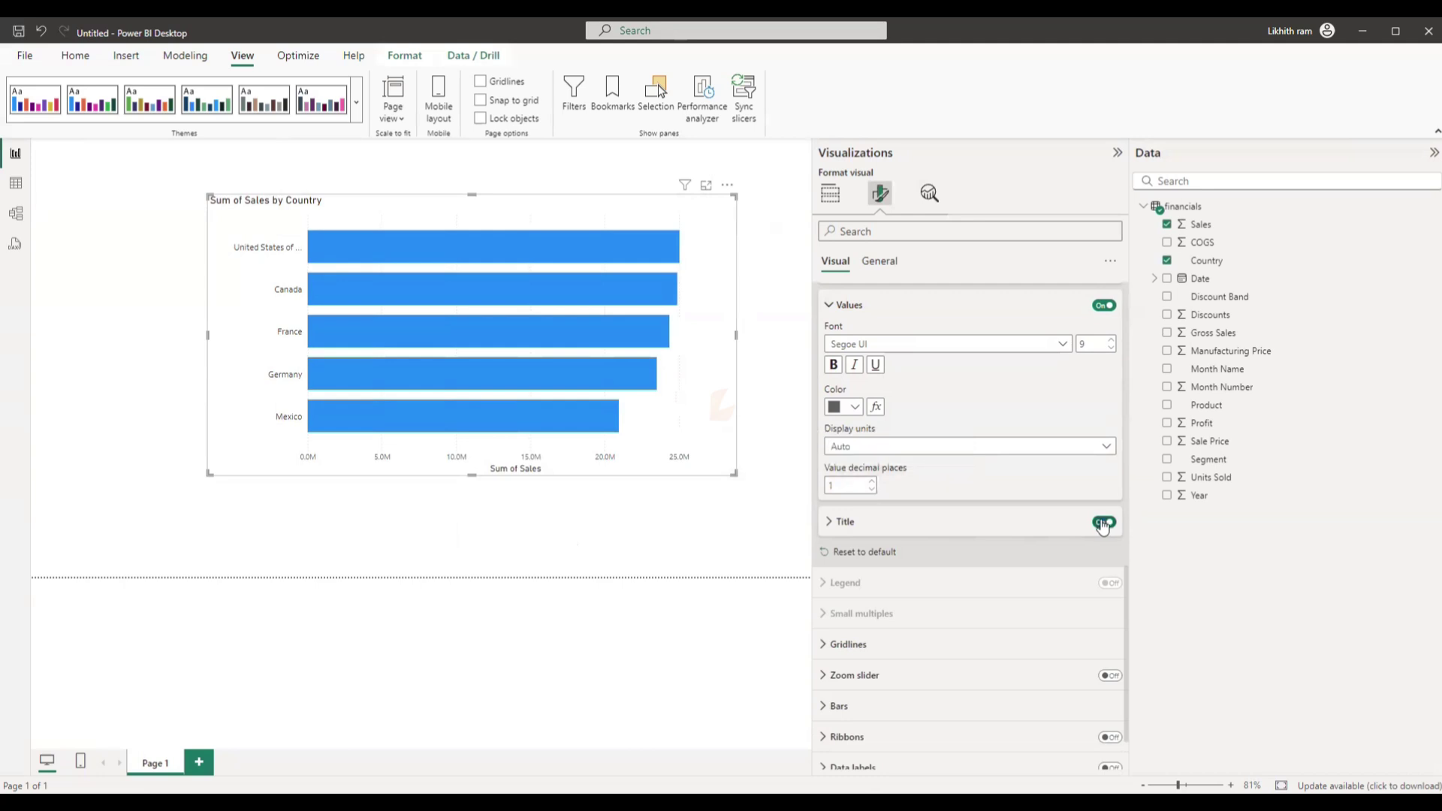
left_click(1103, 523)
left_click(1100, 525)
Step: Try light blue, 4 px vertical gridlines with scaling by width, and reset the gridlines to default
scroll(935, 612, "down", 1)
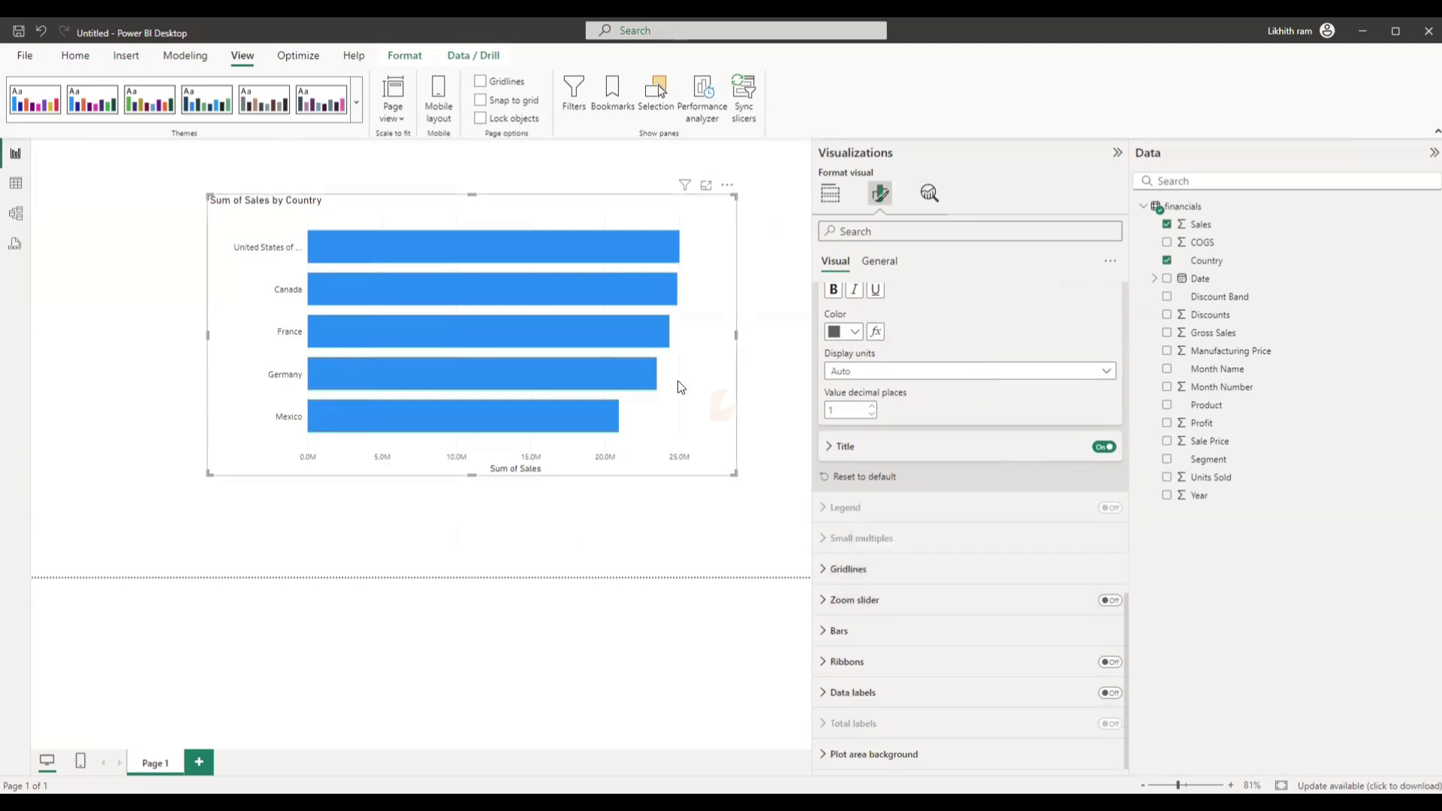
left_click(845, 567)
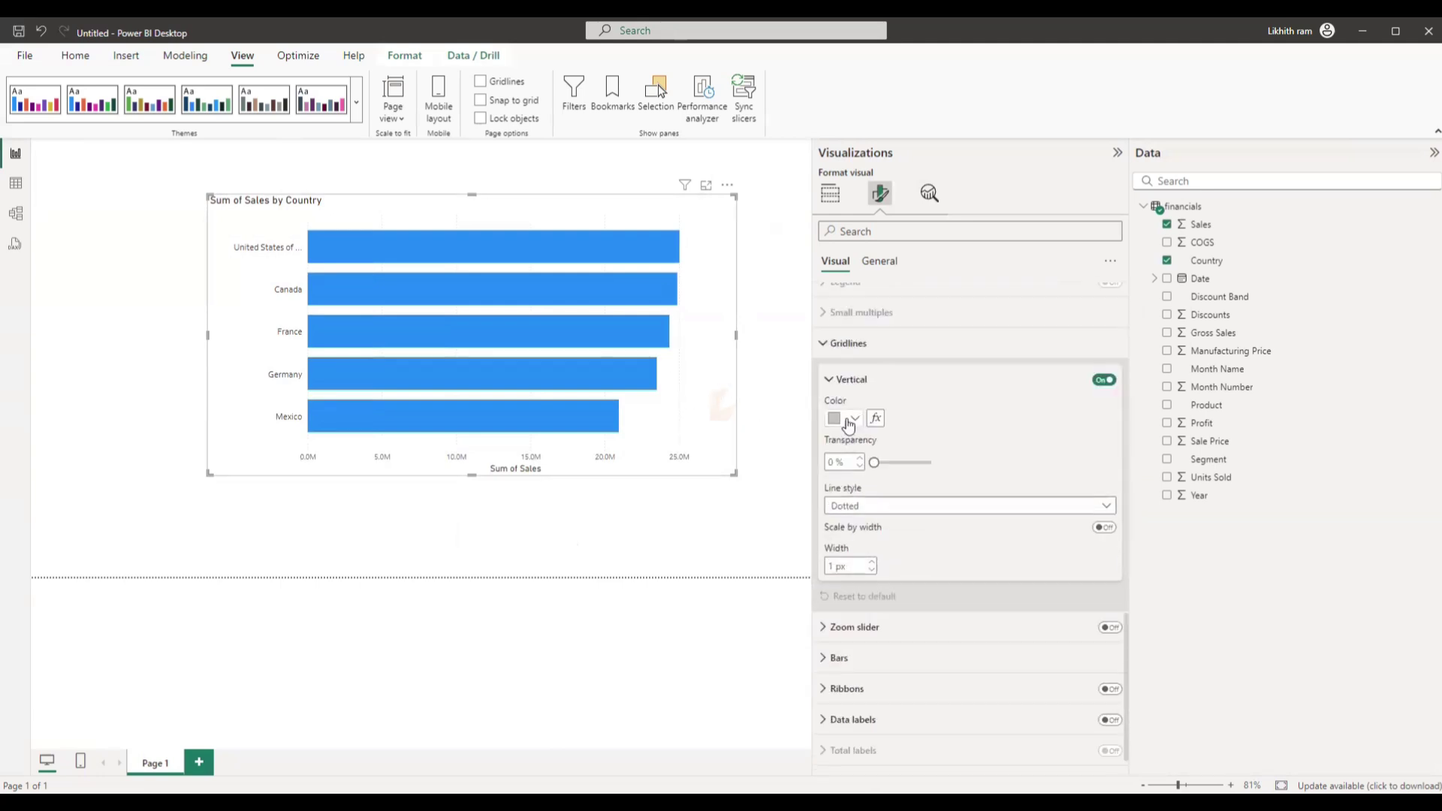
left_click(843, 418)
left_click(887, 526)
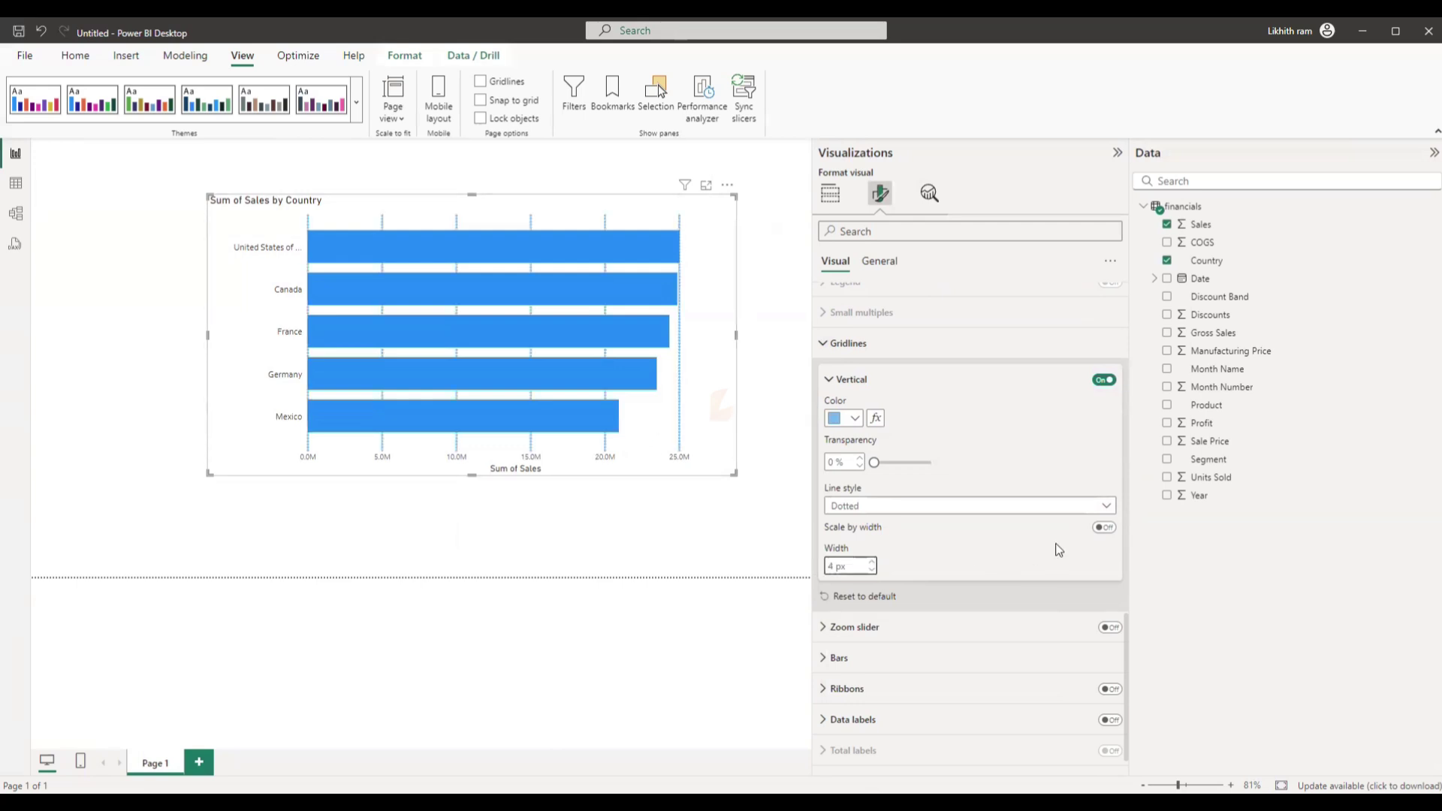
left_click(1101, 529)
left_click(1102, 528)
scroll(941, 537, "down", 1)
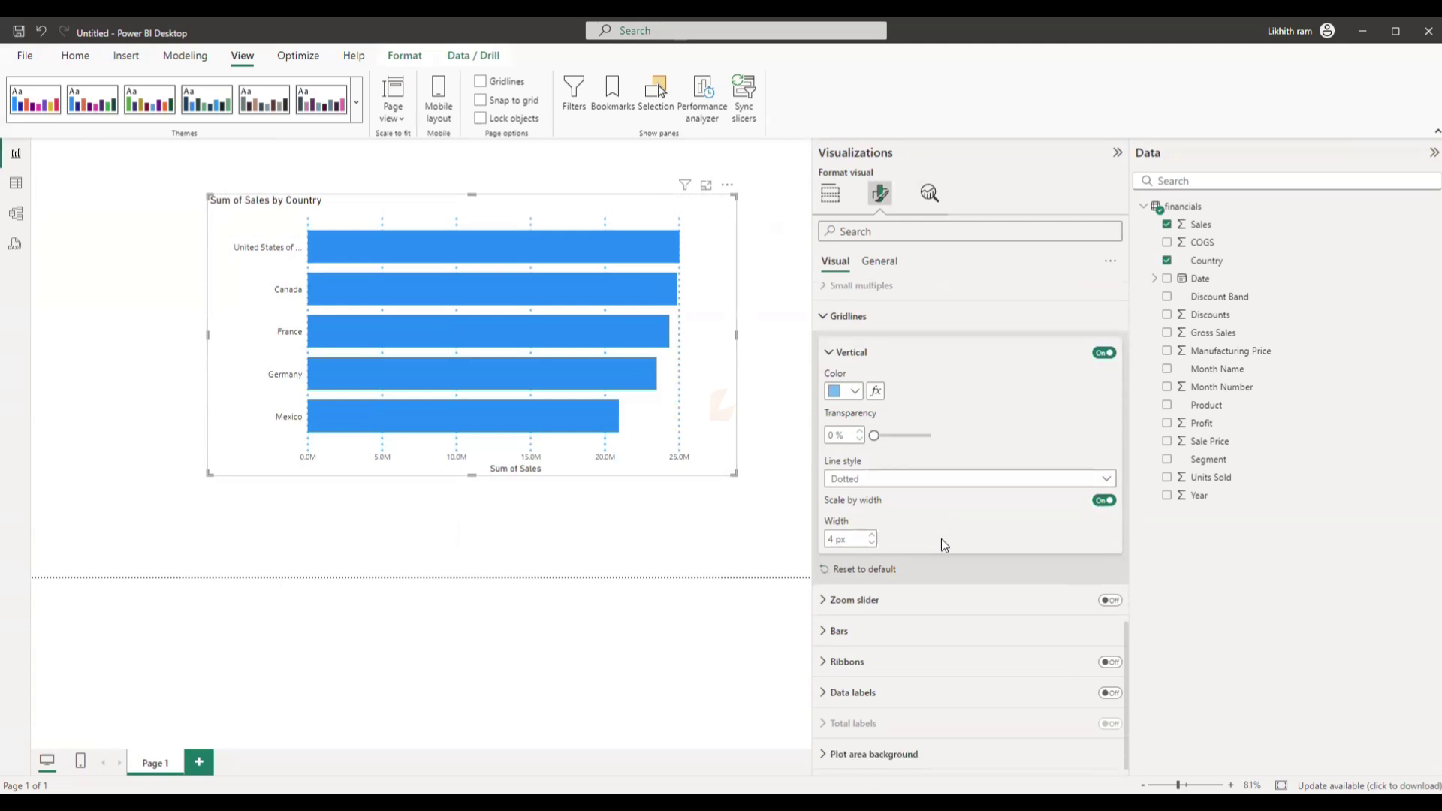
left_click(887, 572)
Step: Turn on the chart's zoom slider and try its range handles, leaving the full range shown
left_click(1110, 600)
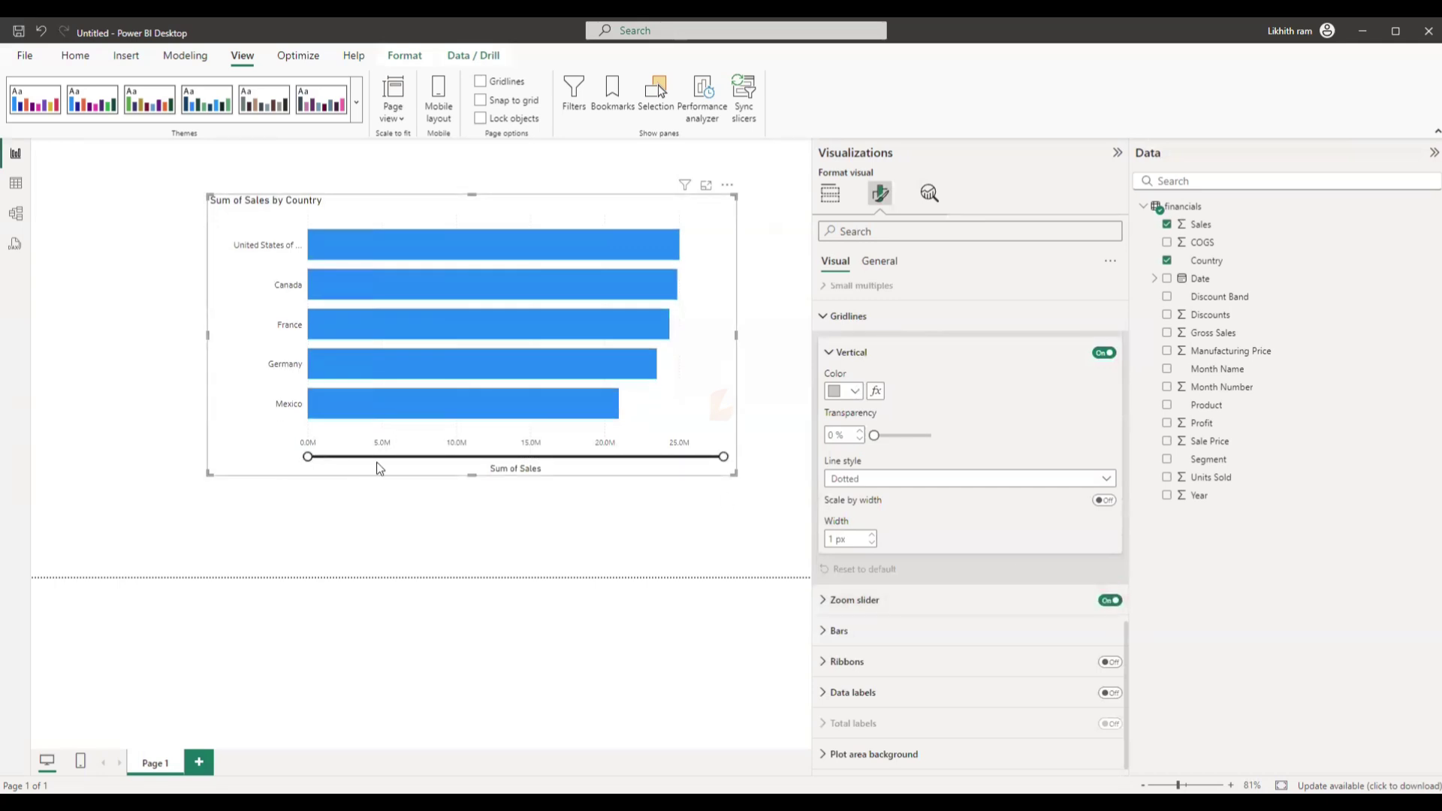
mouse_move(310, 457)
left_mouse_down()
mouse_move(484, 457)
mouse_move(309, 457)
left_mouse_up()
mouse_move(720, 467)
left_mouse_down()
mouse_move(525, 460)
mouse_move(725, 478)
left_mouse_up()
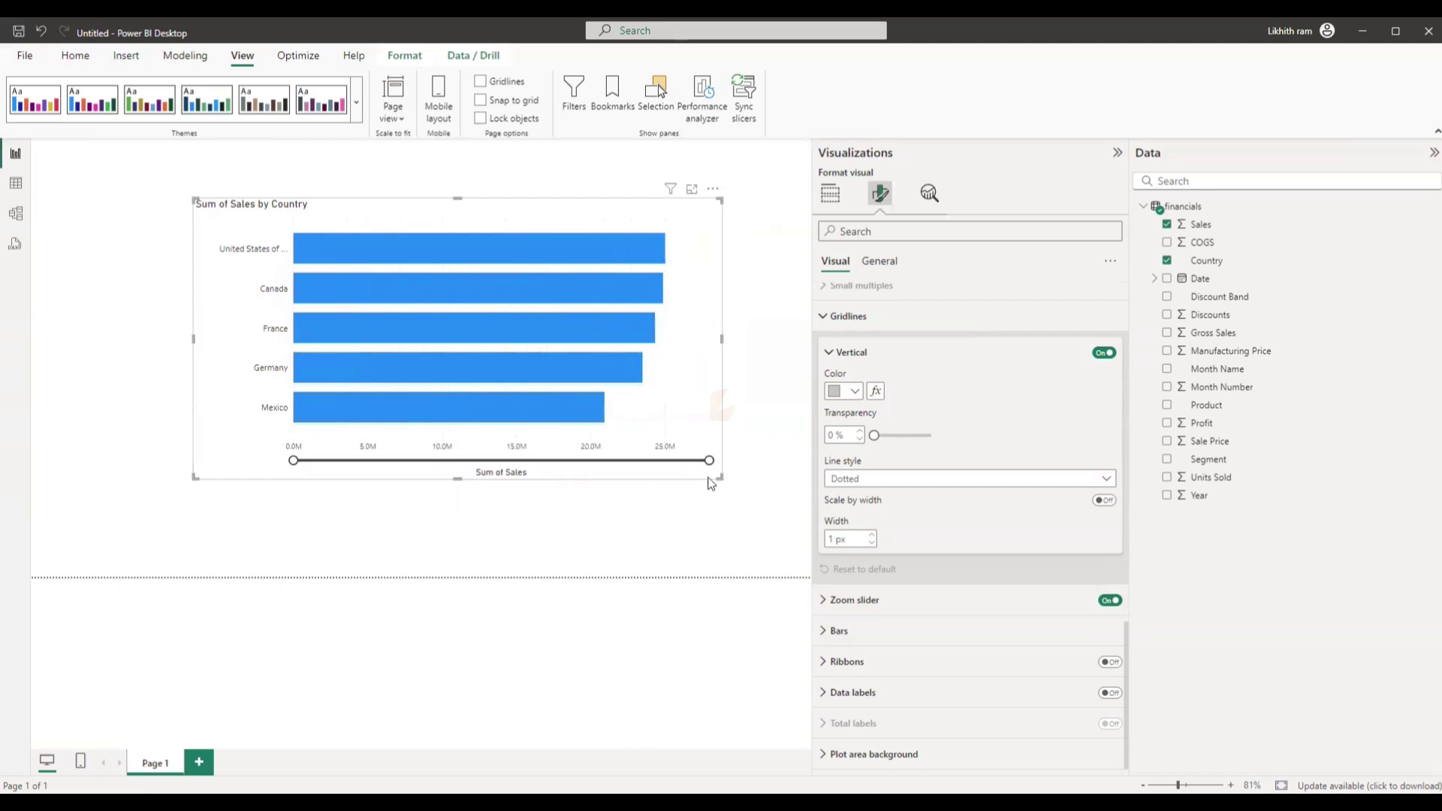
Step: Try the zoom slider's labels, leaving them off, and turn on its slider tooltips
left_click(930, 601)
scroll(930, 601, "down", 1)
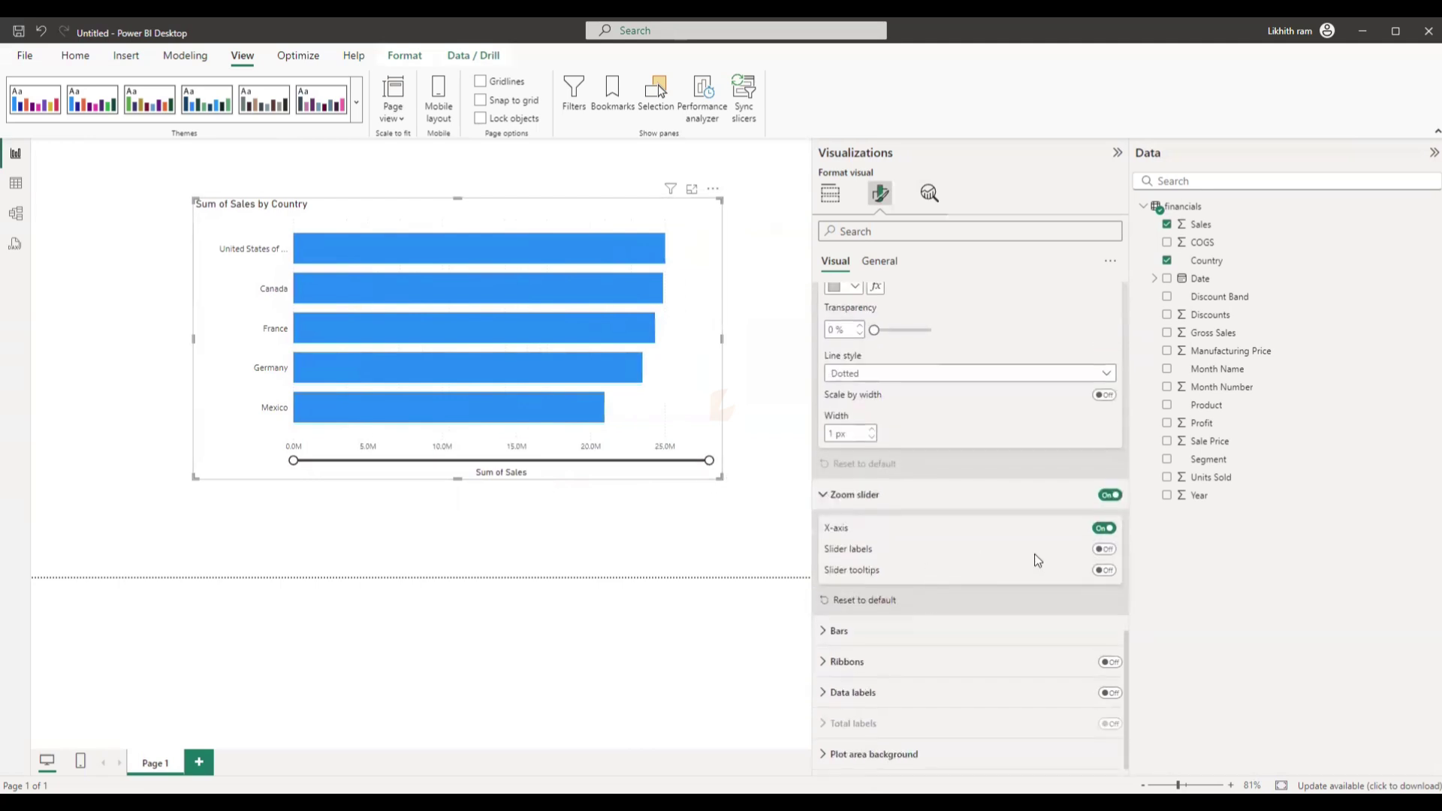
left_click(1103, 552)
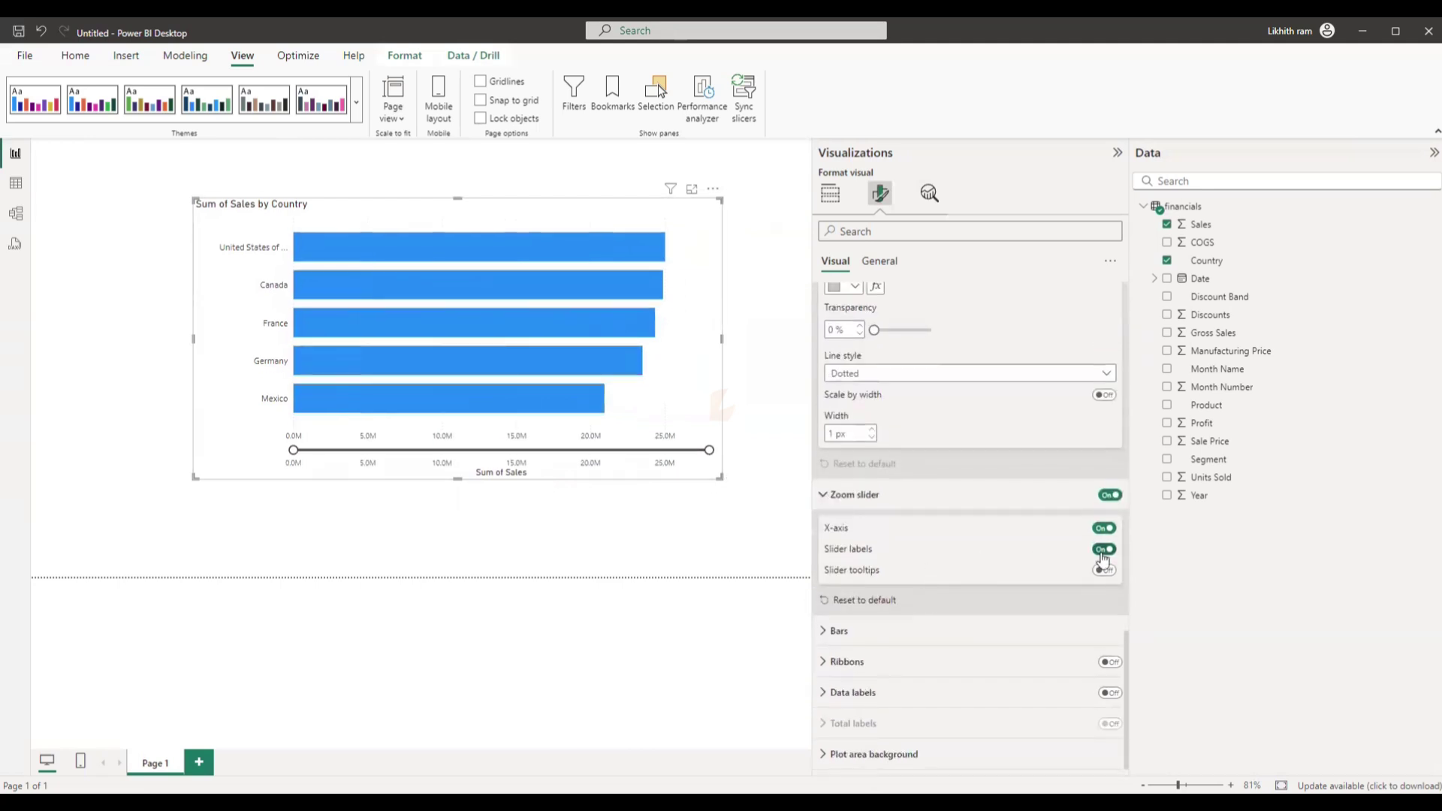
left_click(1103, 551)
left_click(1104, 571)
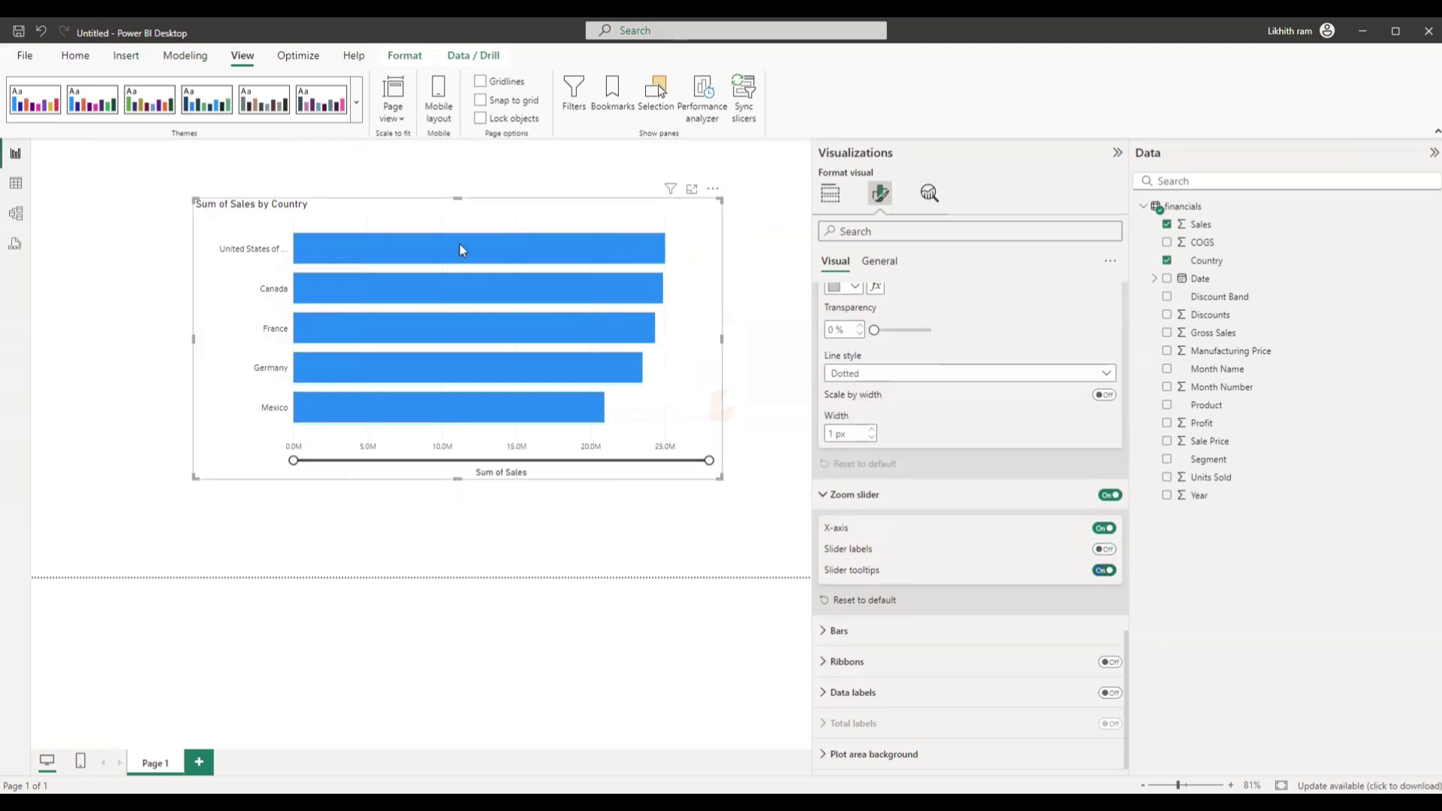
Step: Set the color of all bars to a medium indigo shade from the theme colors
left_click(839, 631)
scroll(868, 601, "down", 4)
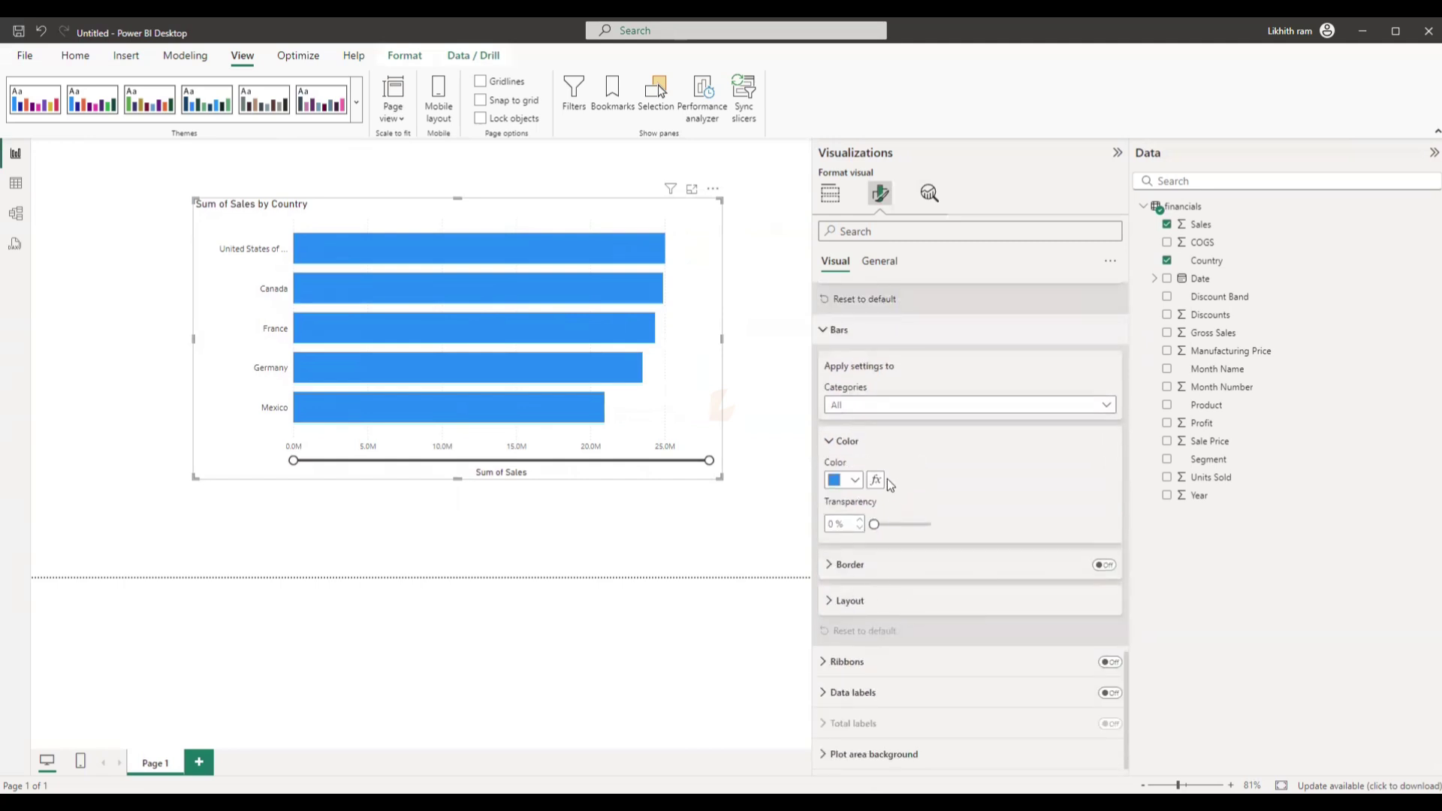
left_click(844, 490)
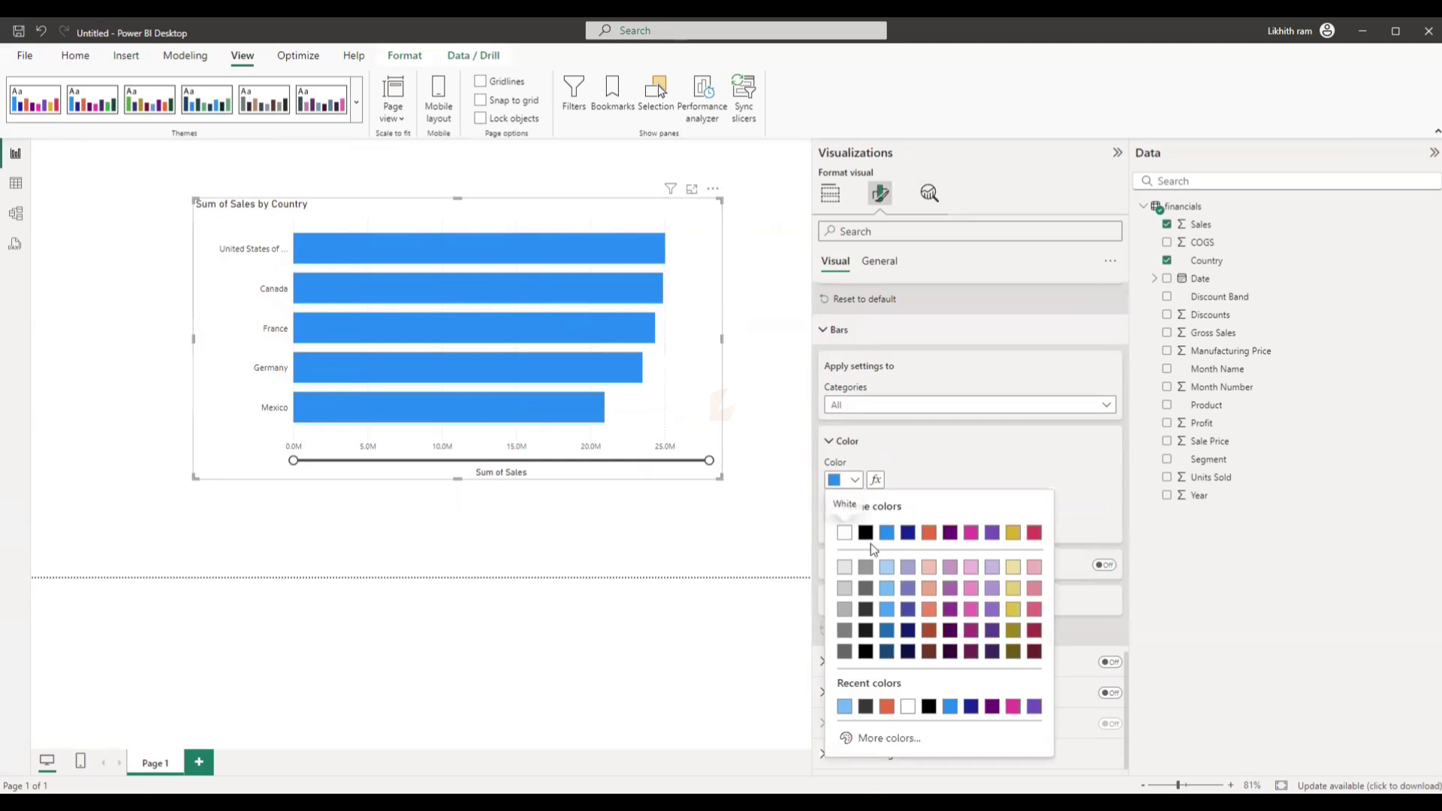
left_click(909, 610)
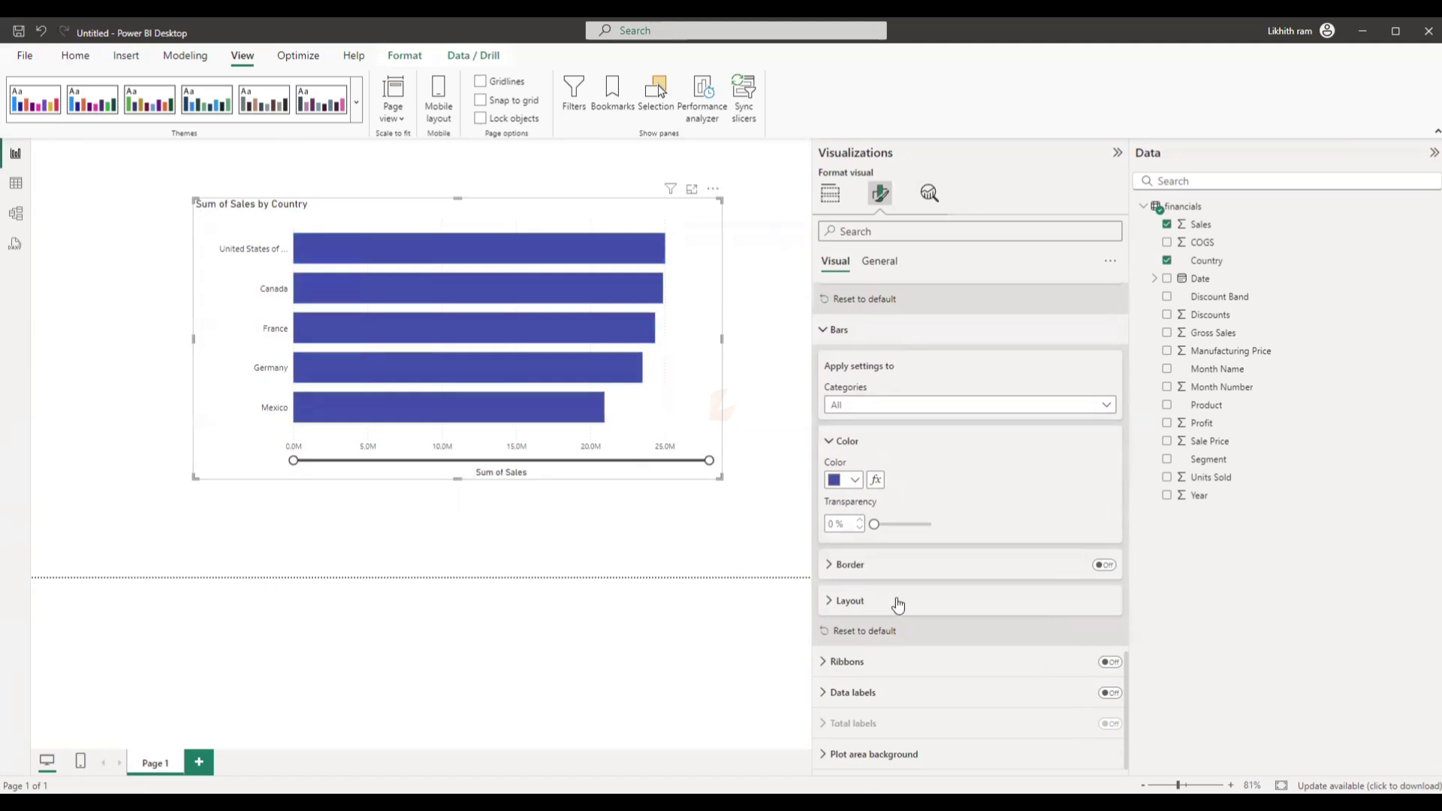
Step: Apply a light orange-red color to the Canada bar only
left_click(906, 409)
left_click(855, 460)
left_click(857, 487)
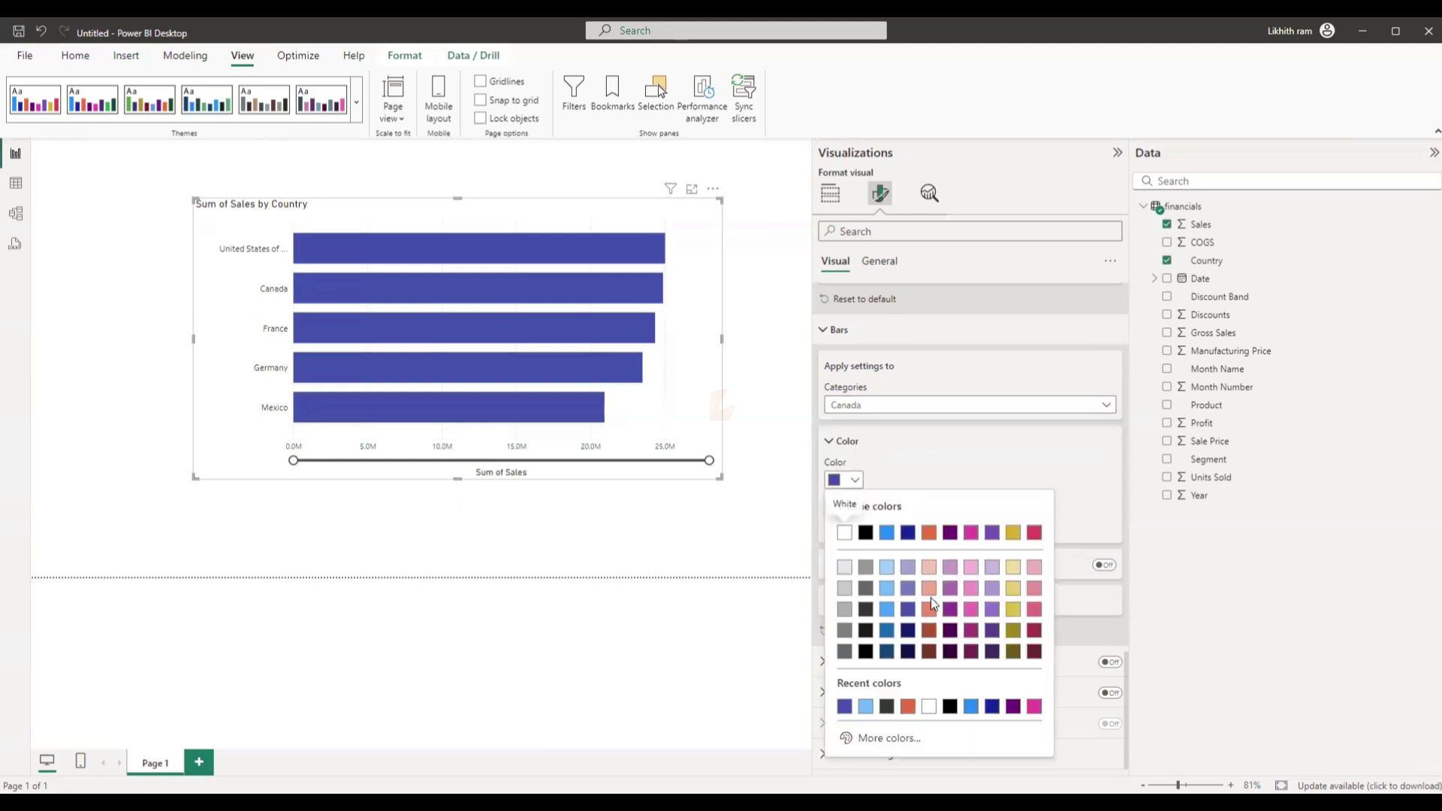
left_click(930, 609)
Step: Apply a dark purple shade to the Germany bar only
left_click(930, 405)
left_click(850, 496)
left_click(853, 480)
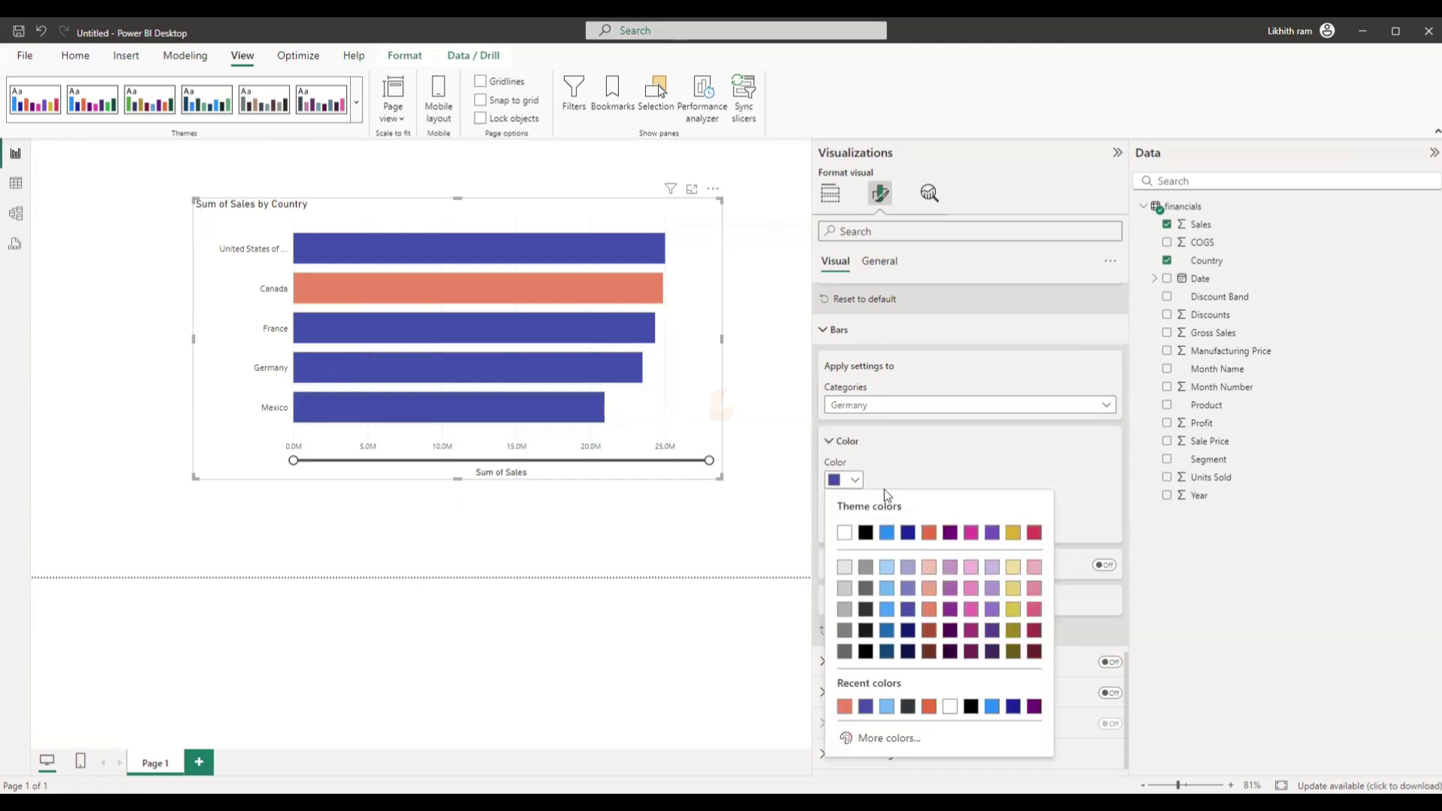
left_click(992, 632)
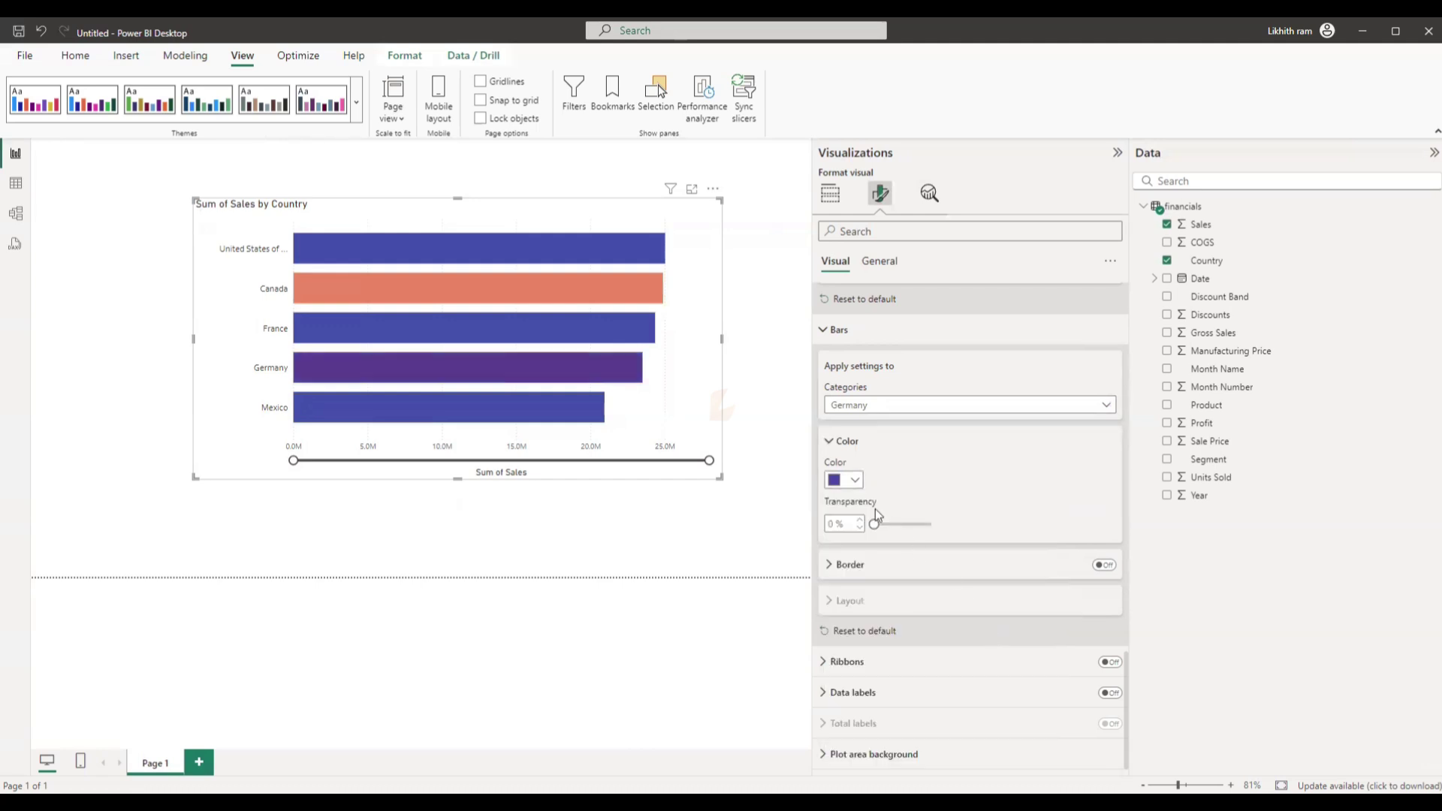
left_click(856, 481)
Step: Apply a dark red shade to the Mexico bar only
left_click(940, 405)
left_click(901, 513)
left_click(863, 480)
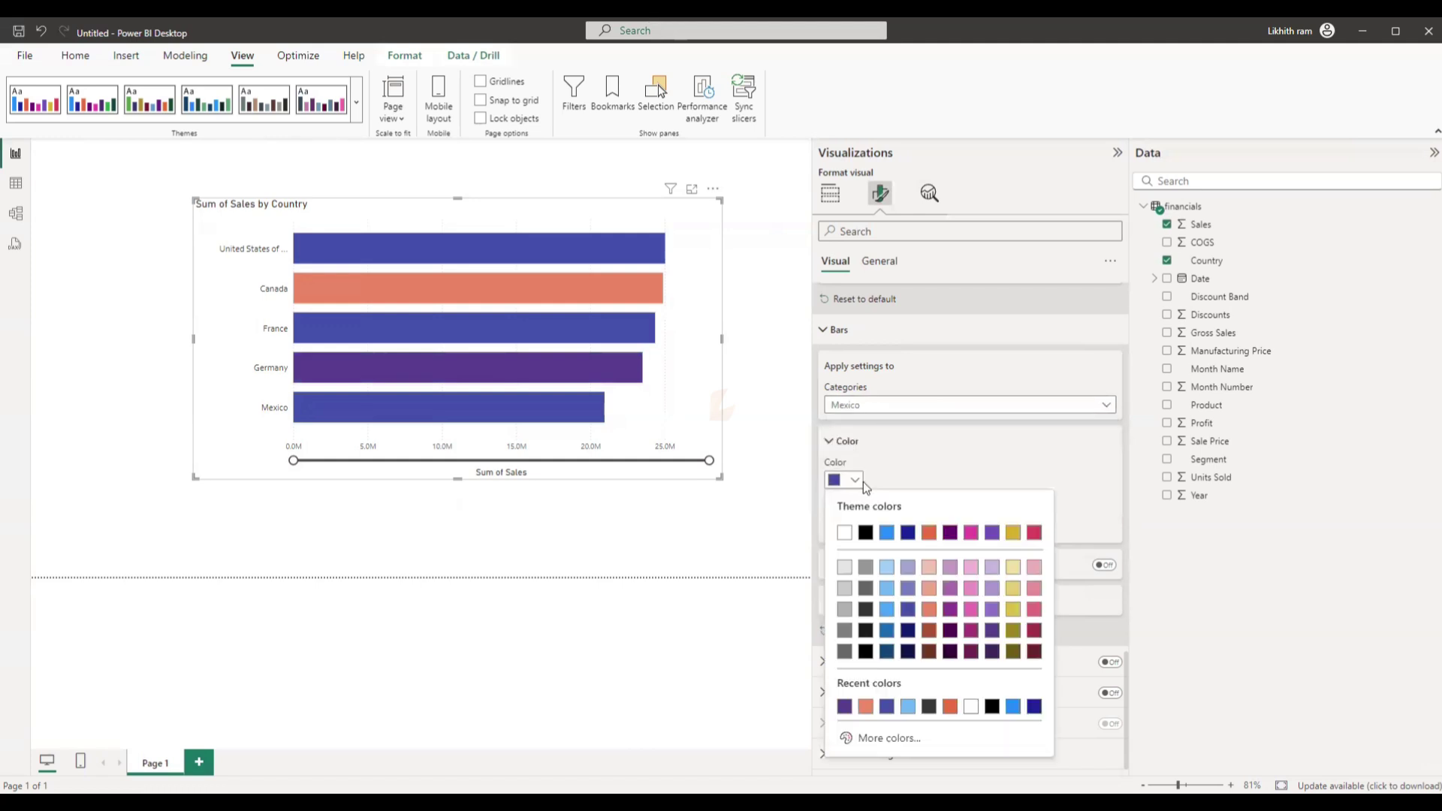
left_click(1029, 630)
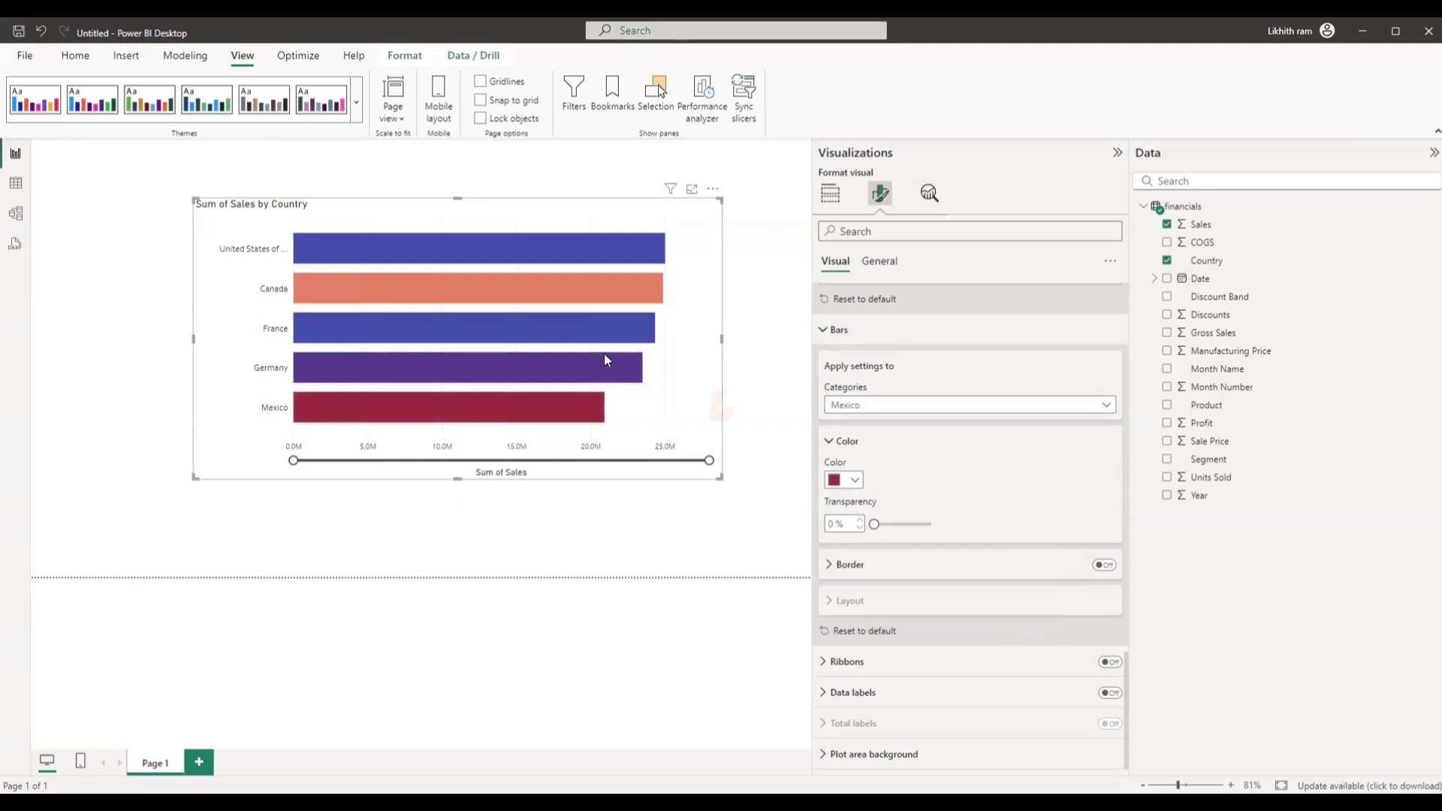
mouse_move(606, 359)
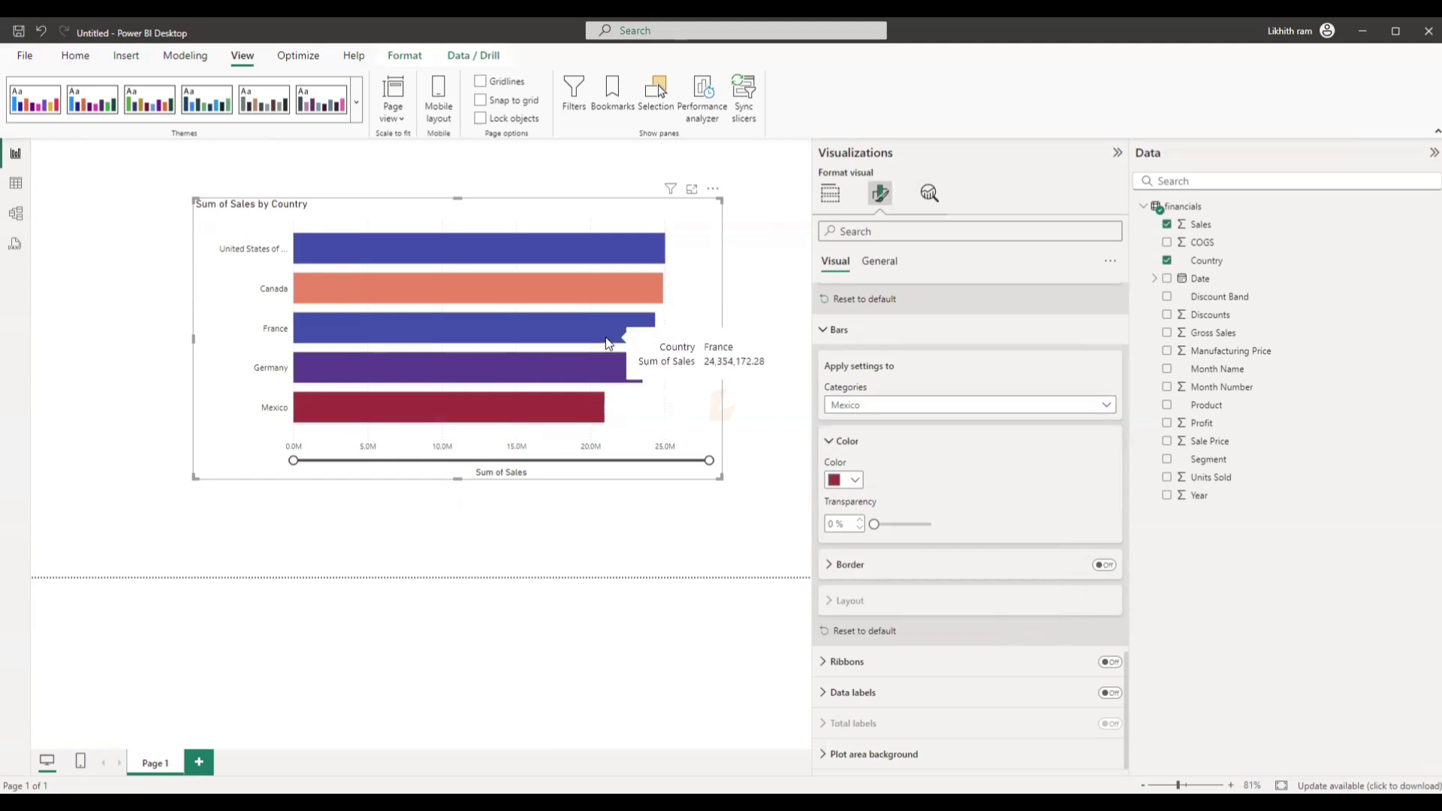
Step: Add a border to the Mexico bar, trying white before setting it to black with a width of 6 px
left_click(1103, 568)
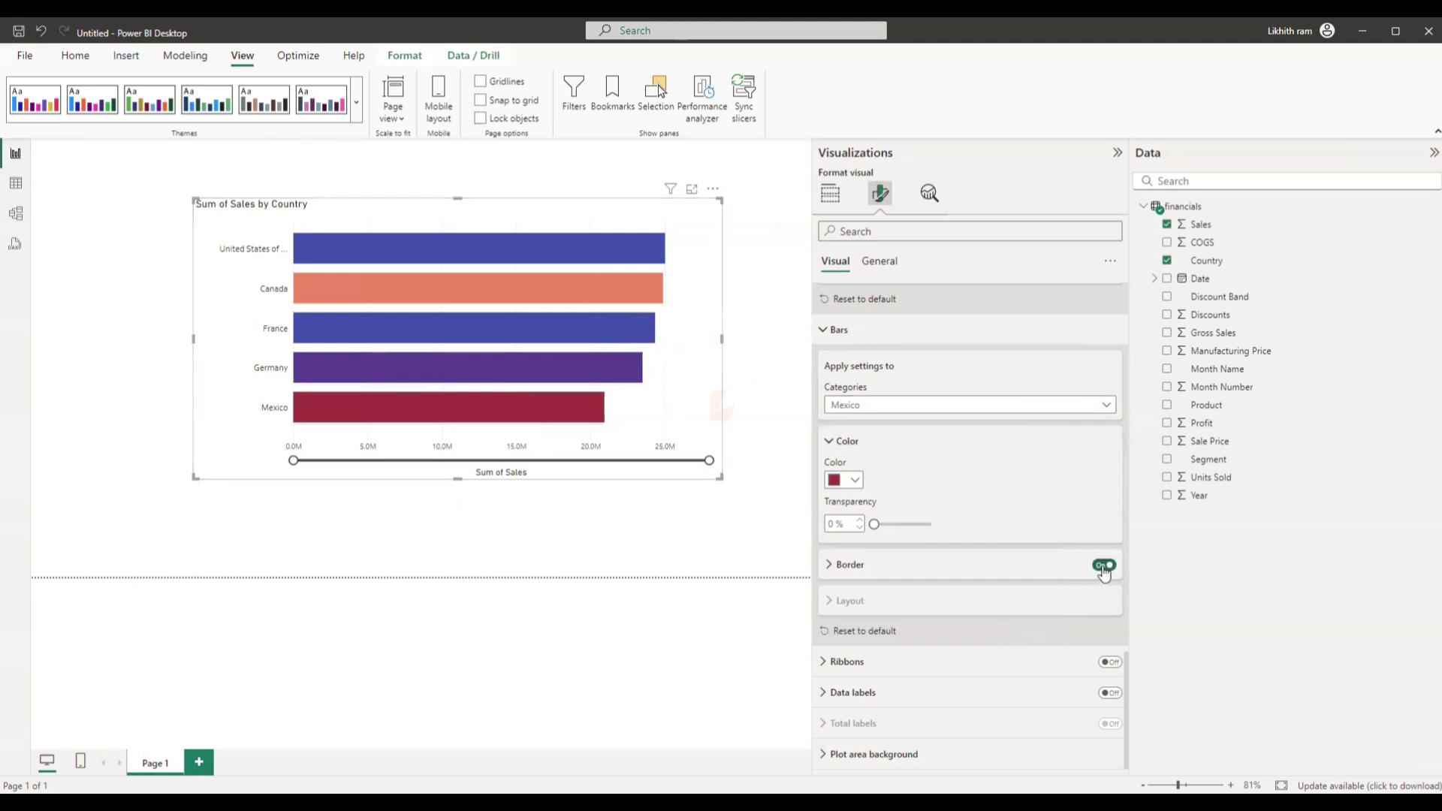
left_click(954, 567)
scroll(954, 569, "down", 3)
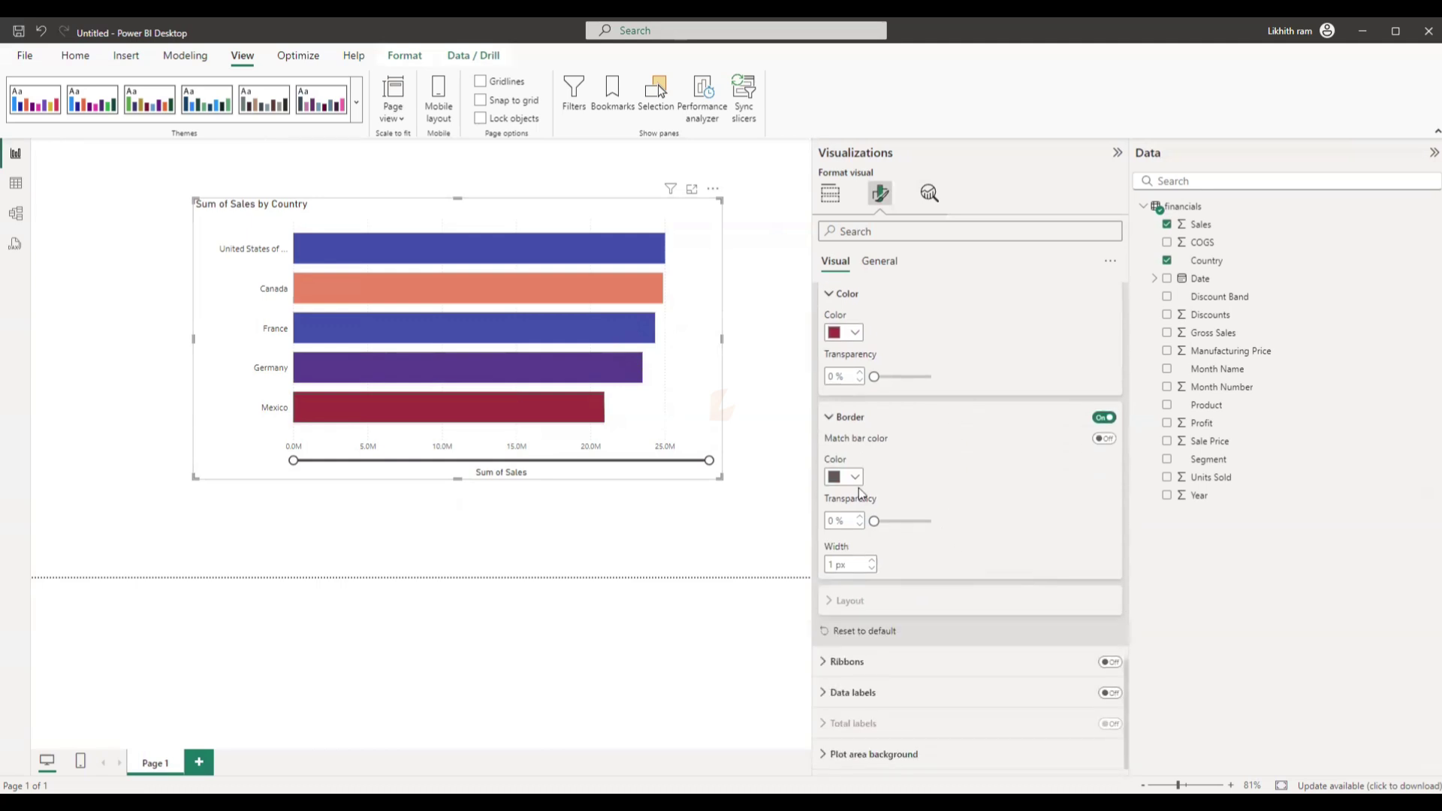
left_click(844, 477)
left_click(845, 530)
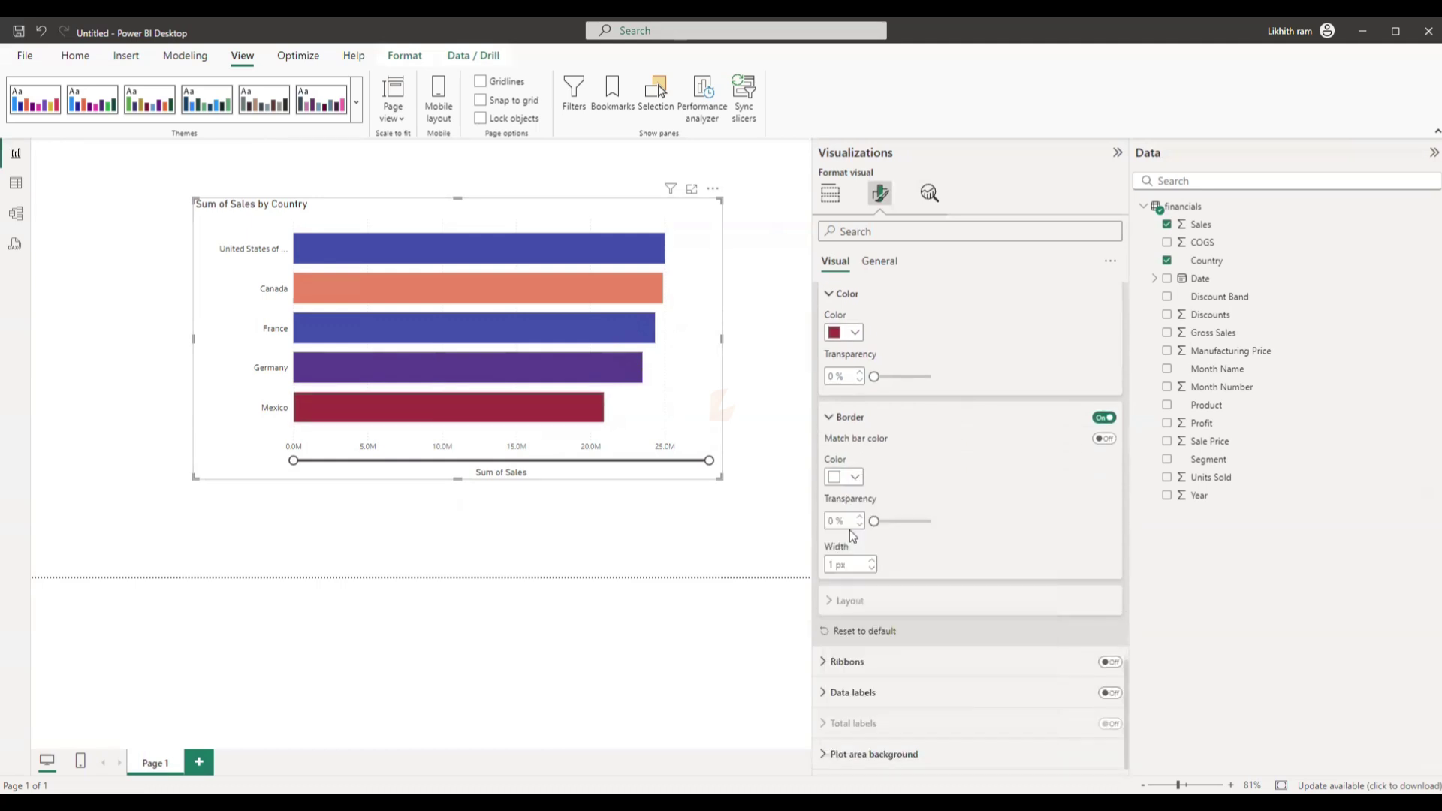
left_click(856, 479)
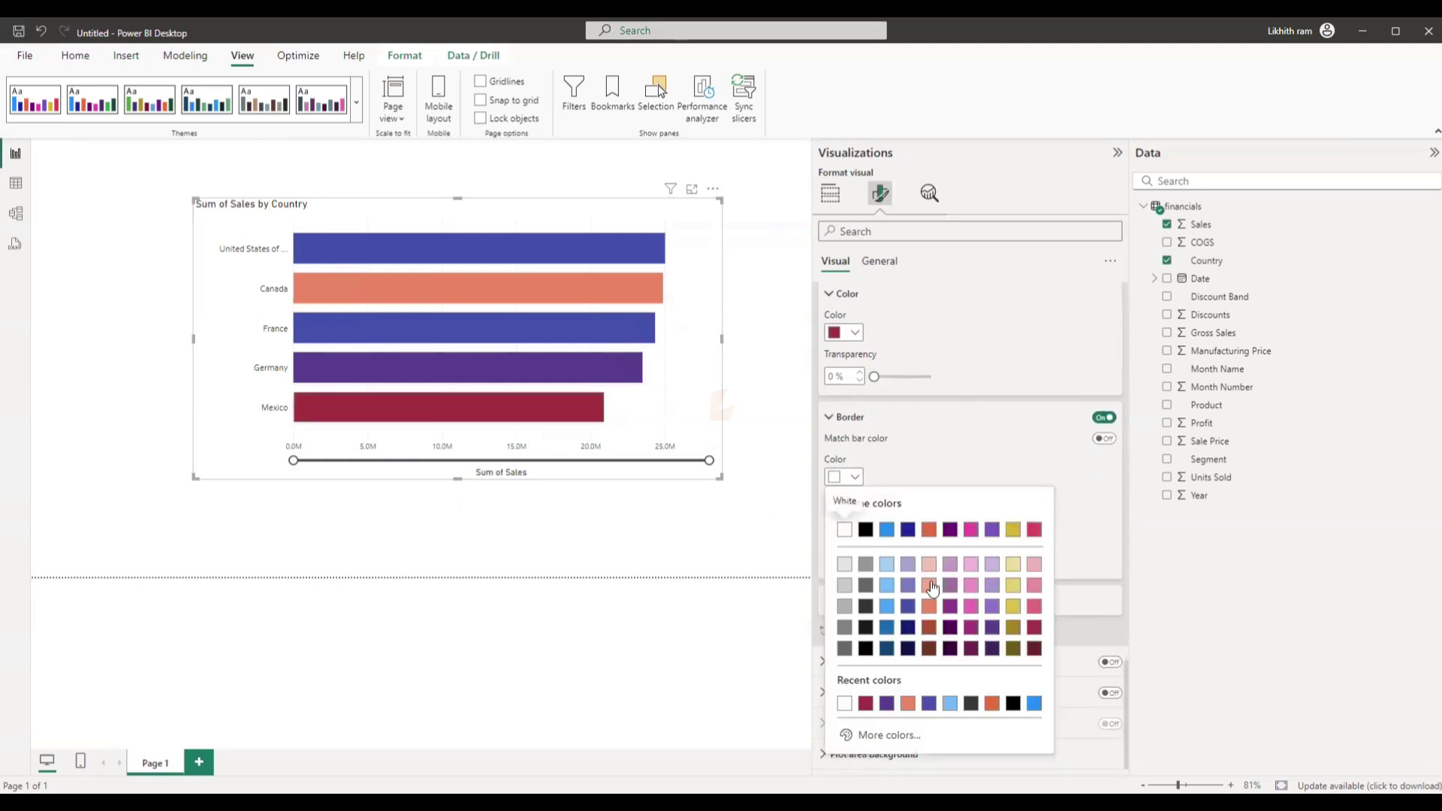
left_click(865, 530)
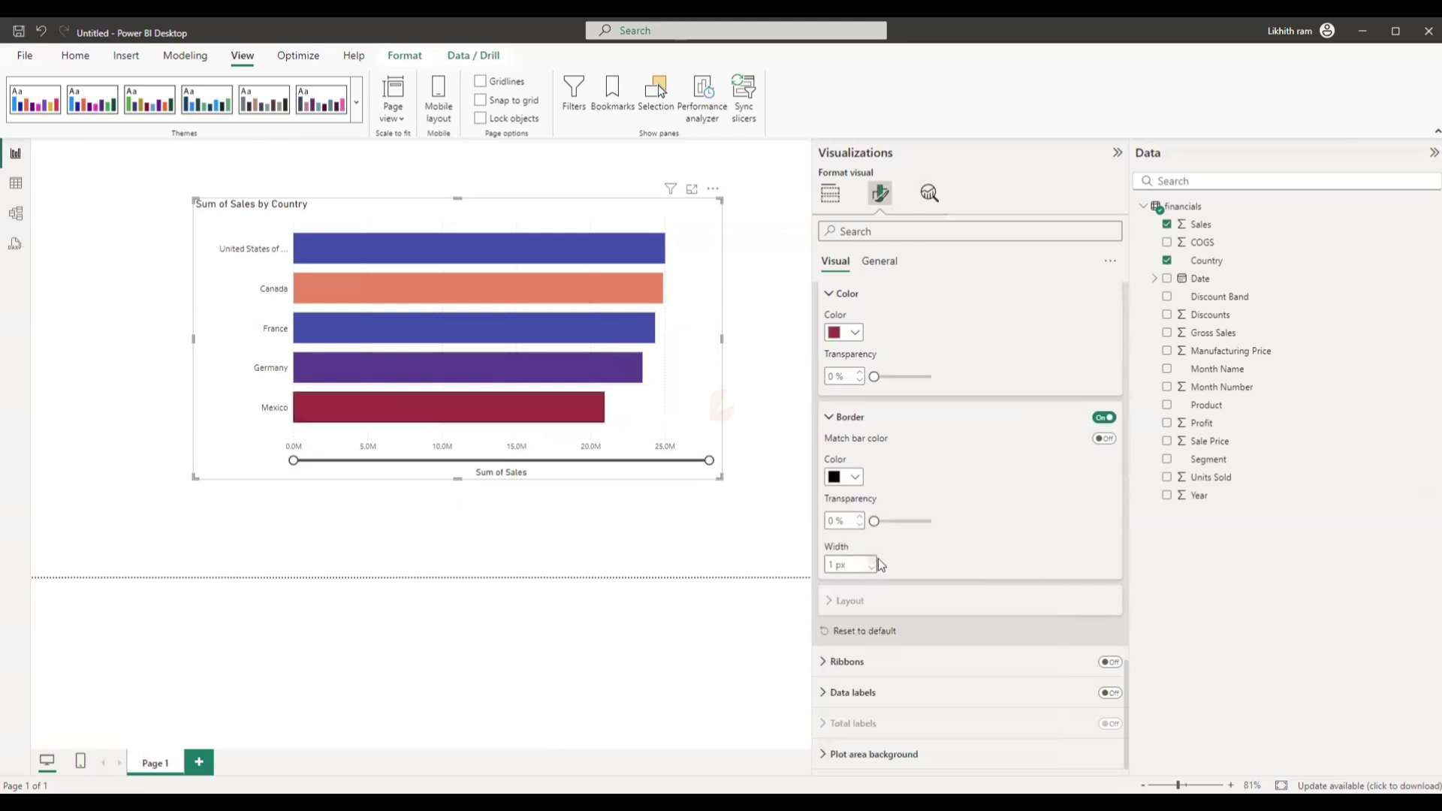
left_click(871, 560)
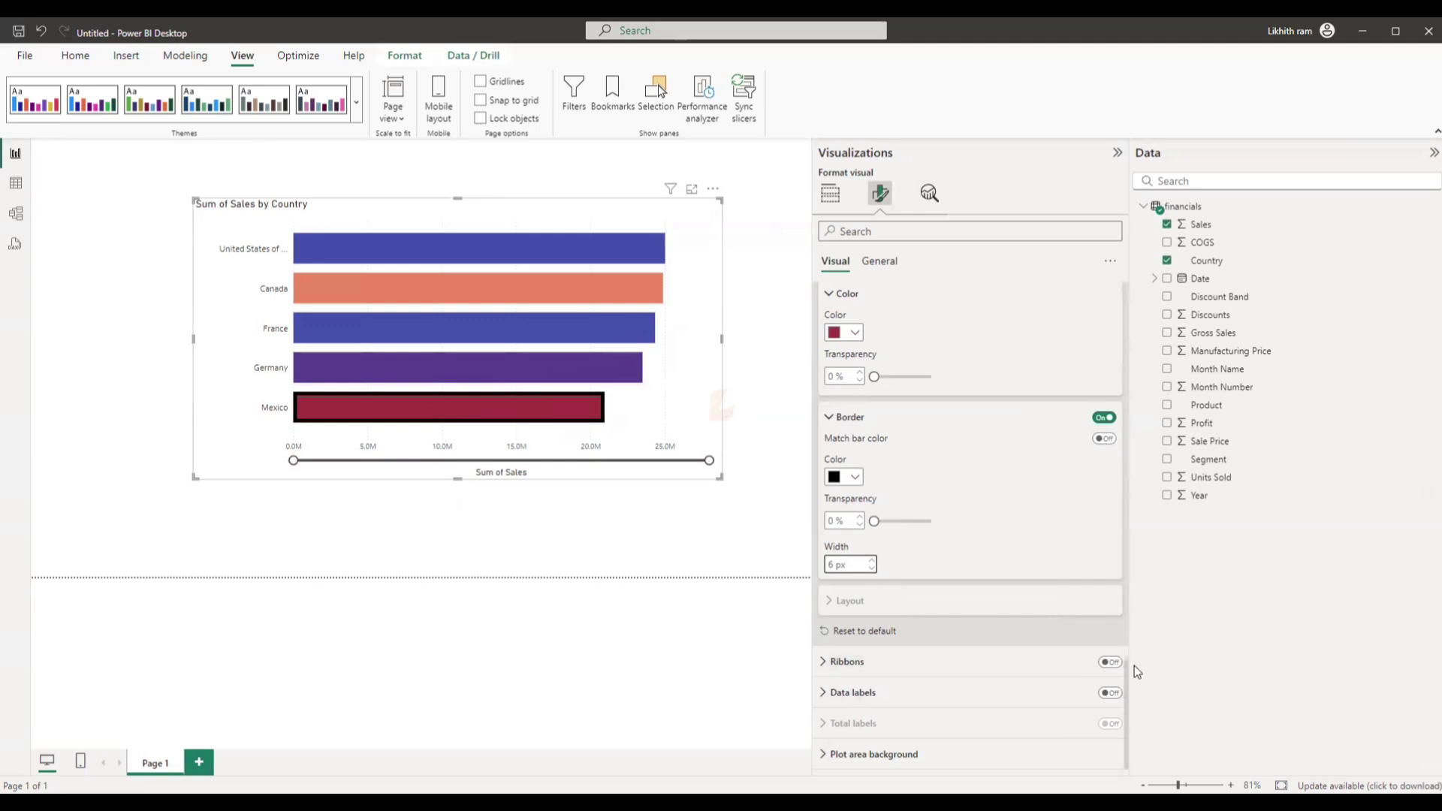
Step: Turn on ribbons between the bars and check the series choices, keeping the settings applied to All
left_click(1111, 662)
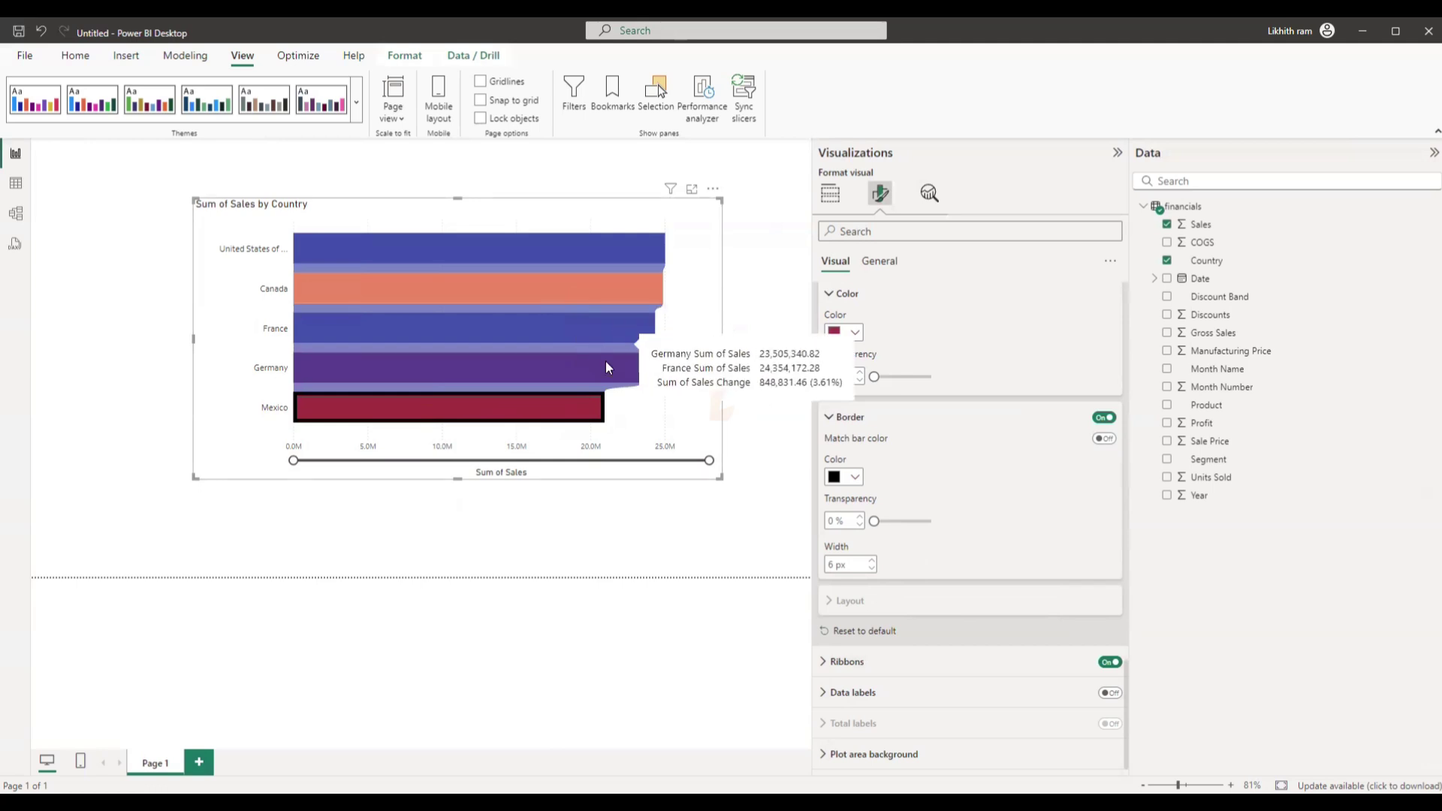
left_click(844, 662)
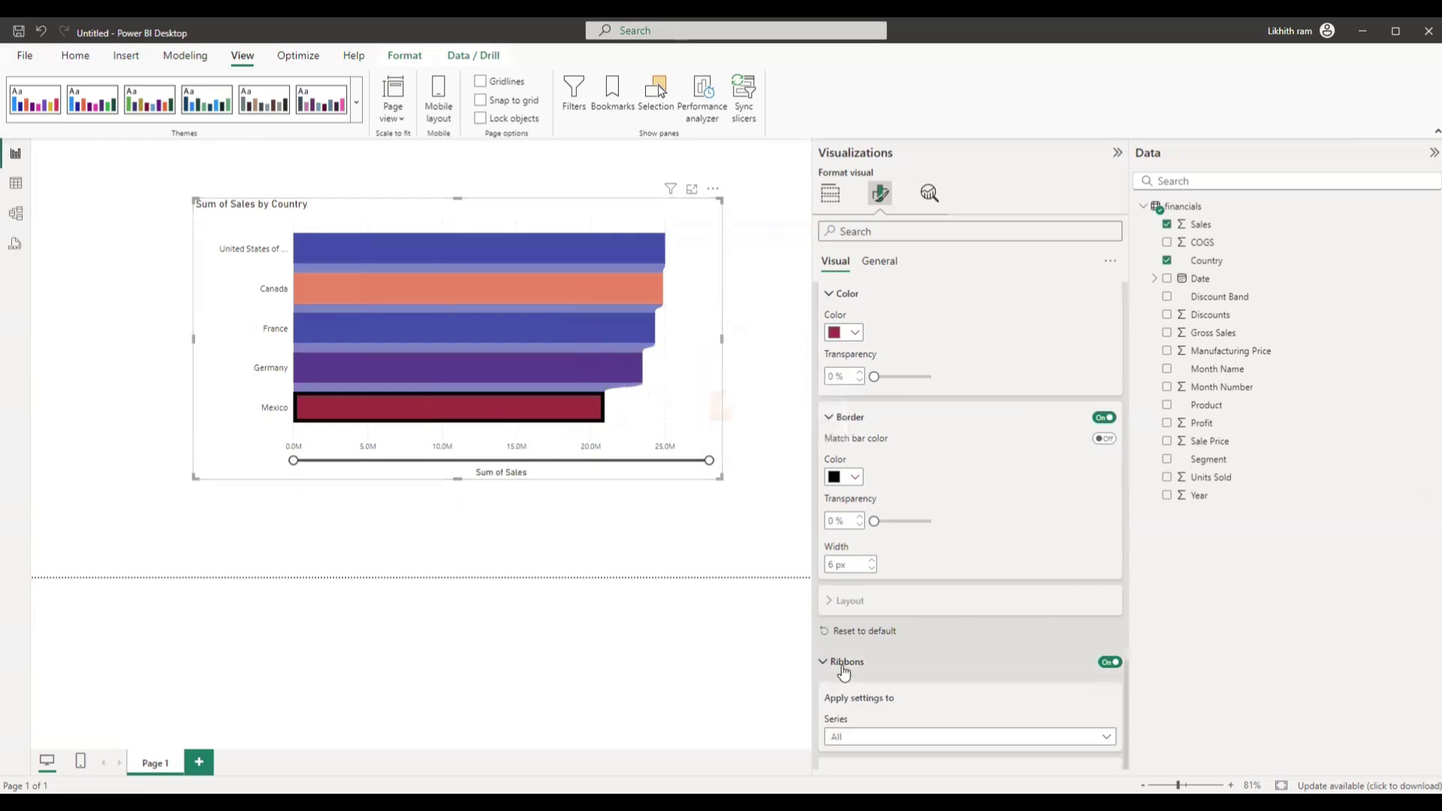
scroll(859, 610, "down", 4)
left_click(896, 454)
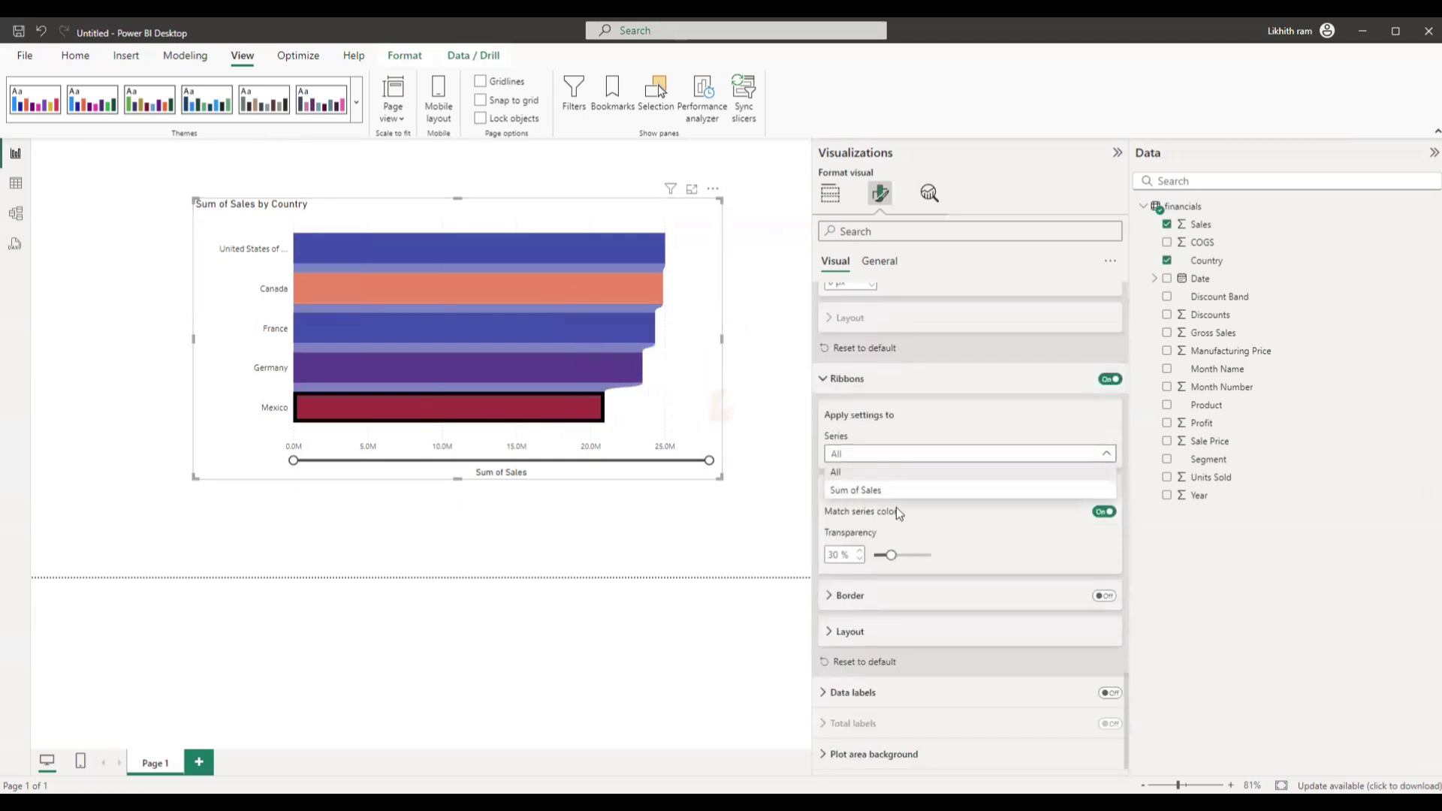
left_click(958, 520)
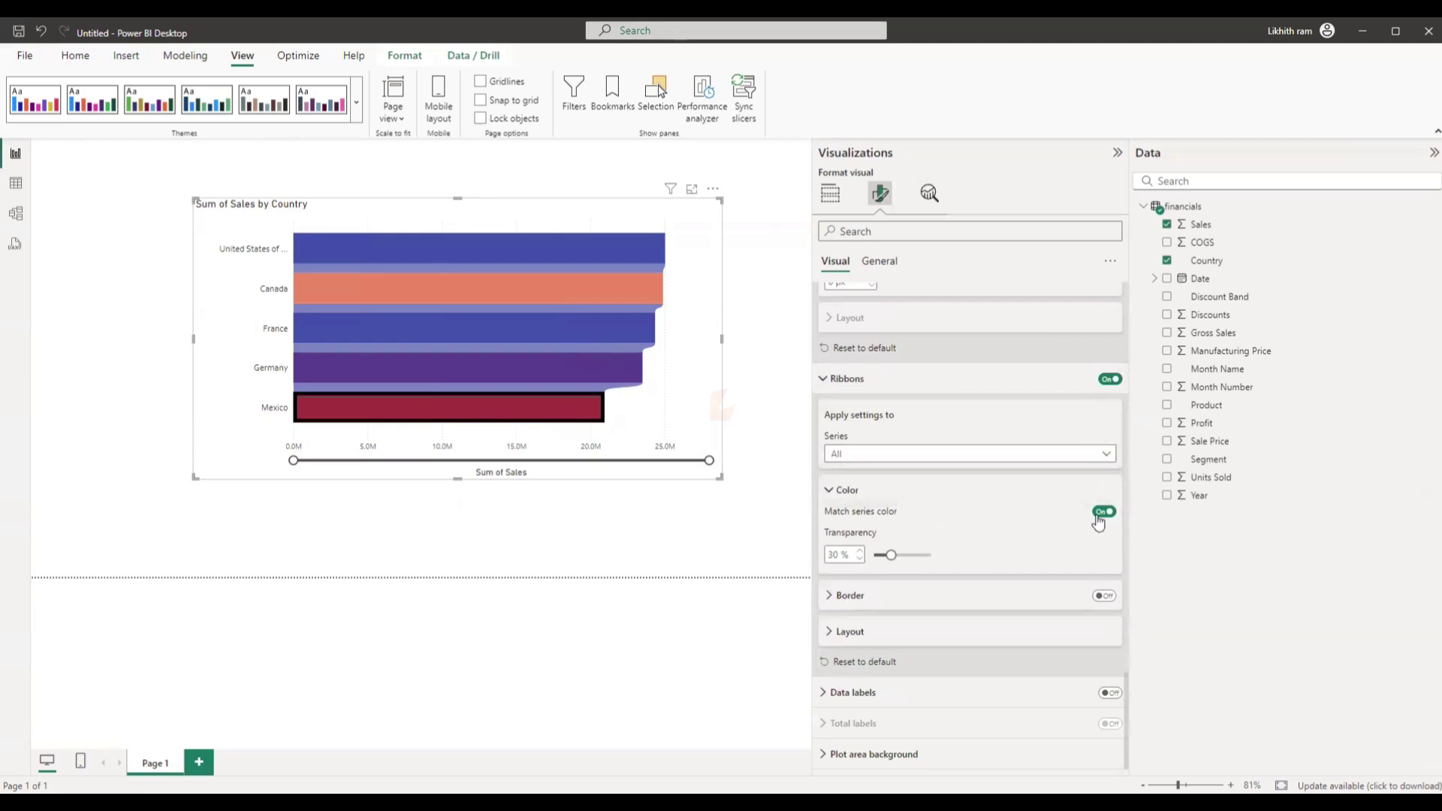
Step: Set the ribbon transparency to 47% and turn off matching of the series color
left_click(1106, 514)
left_click(1108, 515)
mouse_move(890, 555)
left_mouse_down()
mouse_move(877, 557)
mouse_move(901, 555)
left_mouse_up()
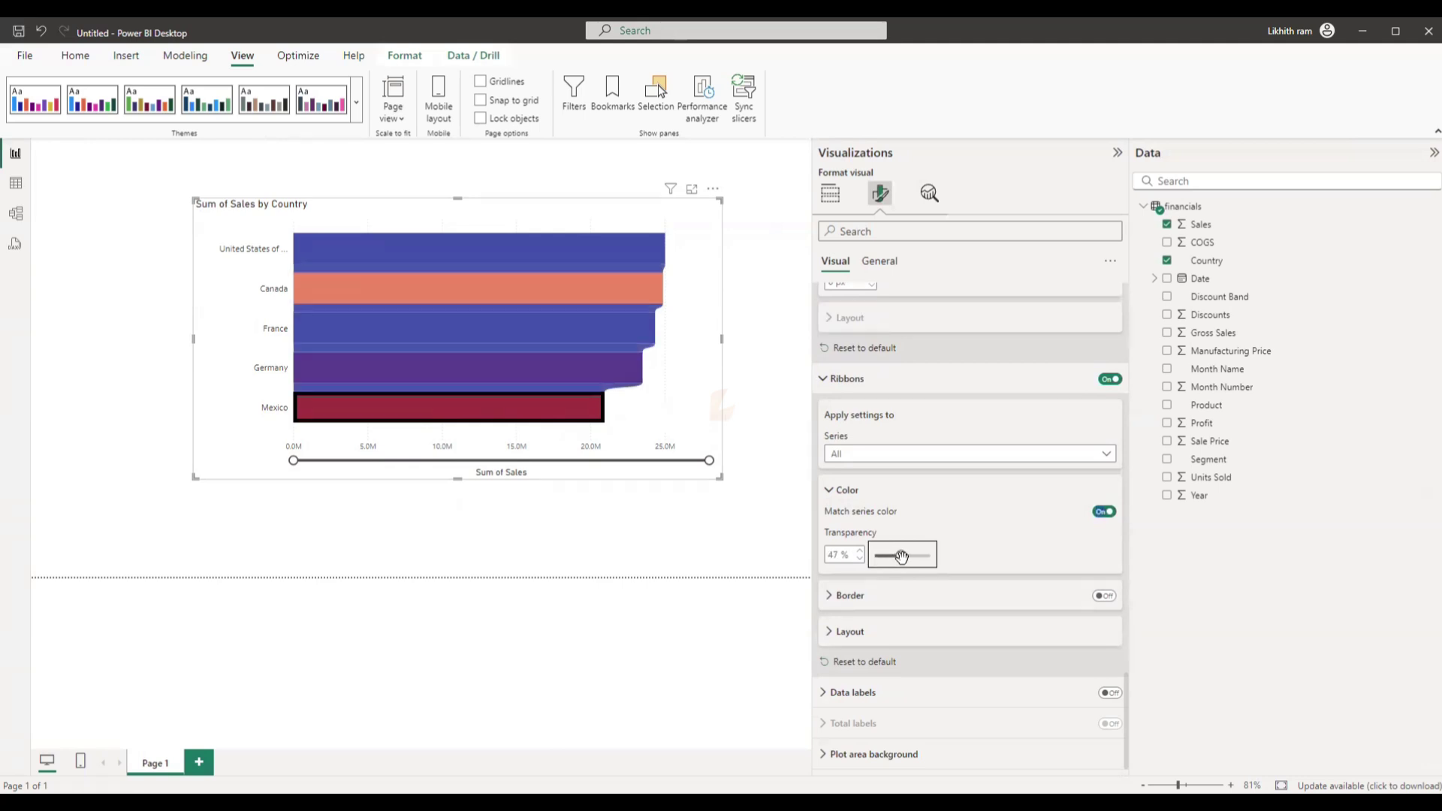
left_click(1105, 512)
Step: Turn on the ribbon border and show its color, transparency and width settings
scroll(939, 623, "down", 1)
left_click(1102, 596)
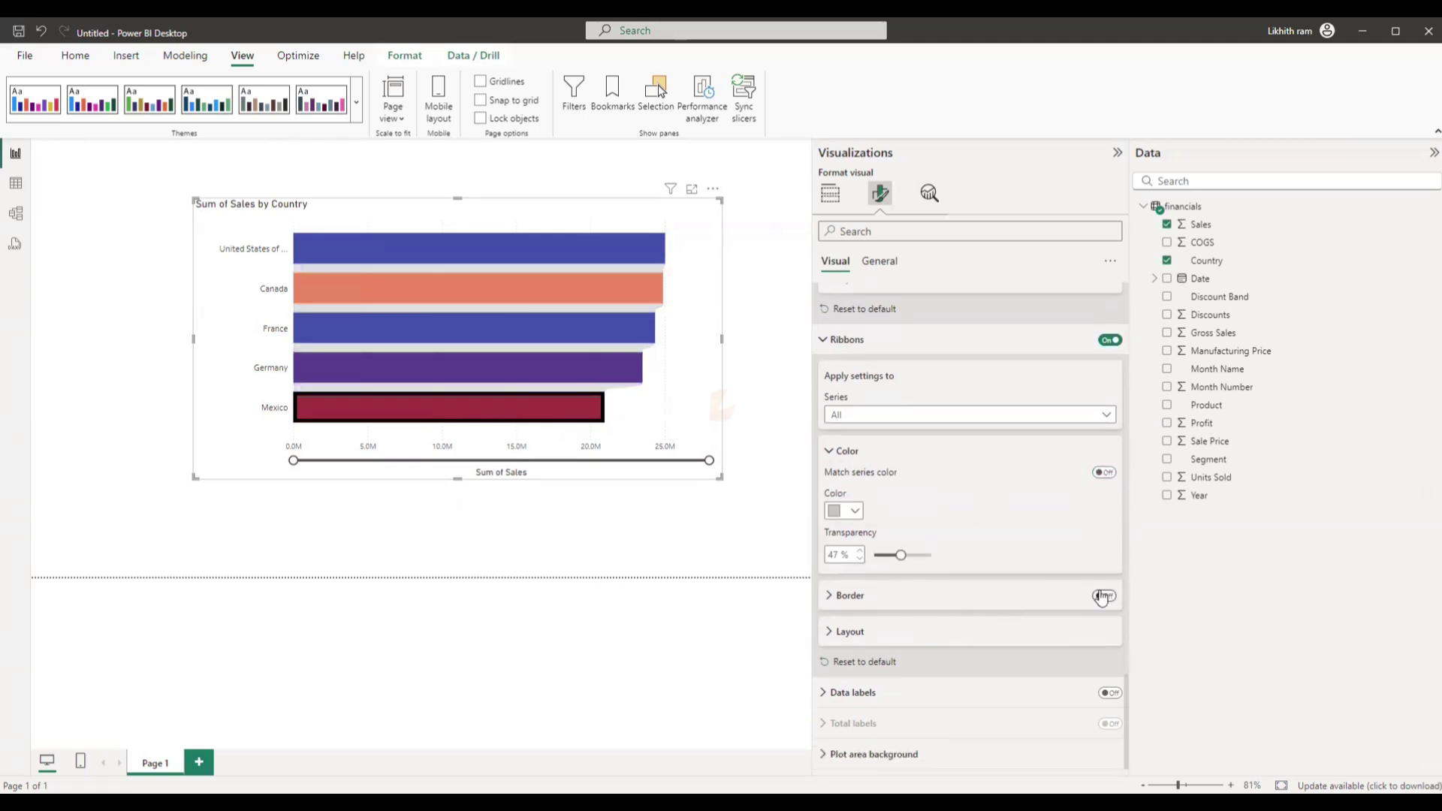
left_click(926, 601)
scroll(922, 593, "down", 4)
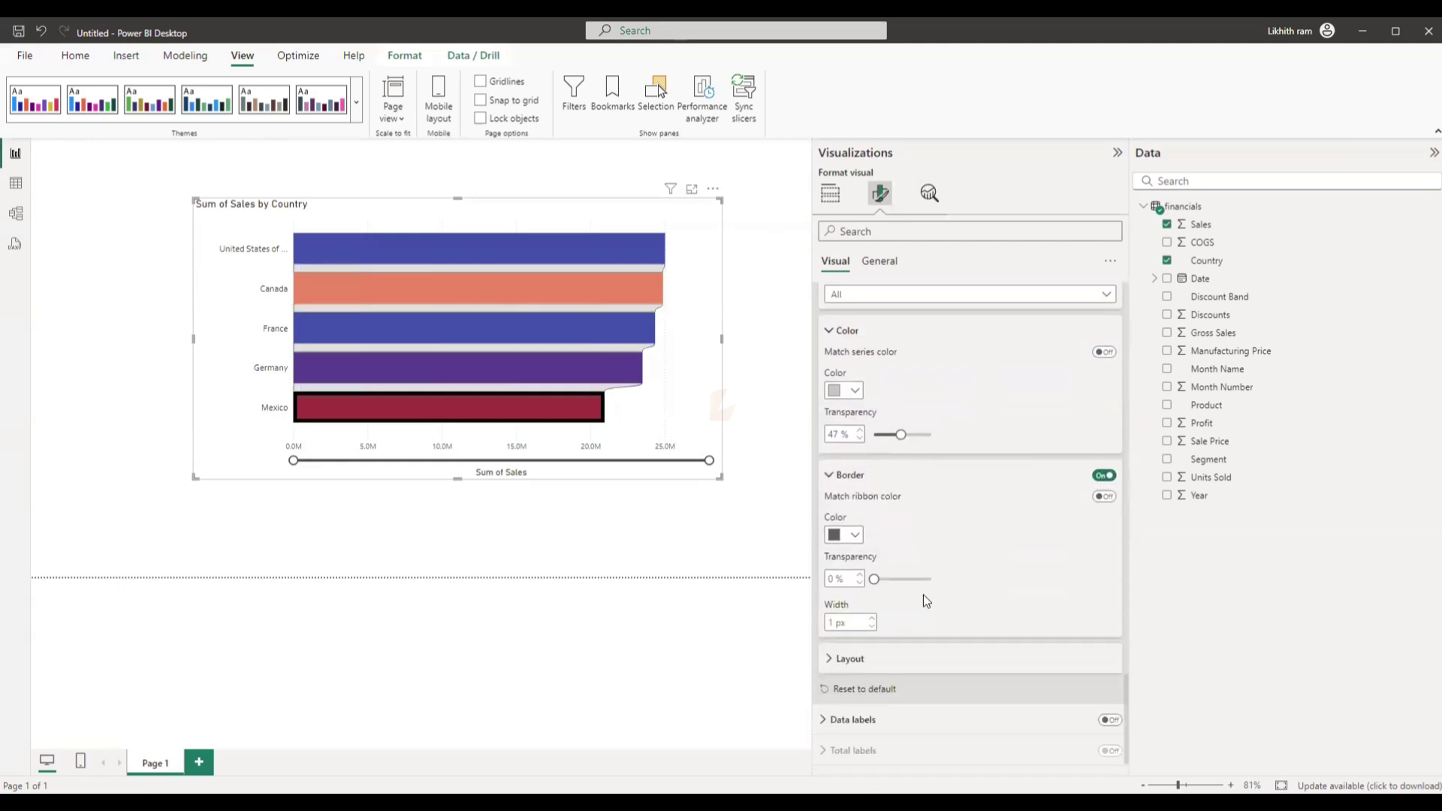
Step: Set the ribbon border width to 3 px and show the spacing setting between ribbons and columns, keeping it at 0%
left_click(871, 591)
left_click(871, 591)
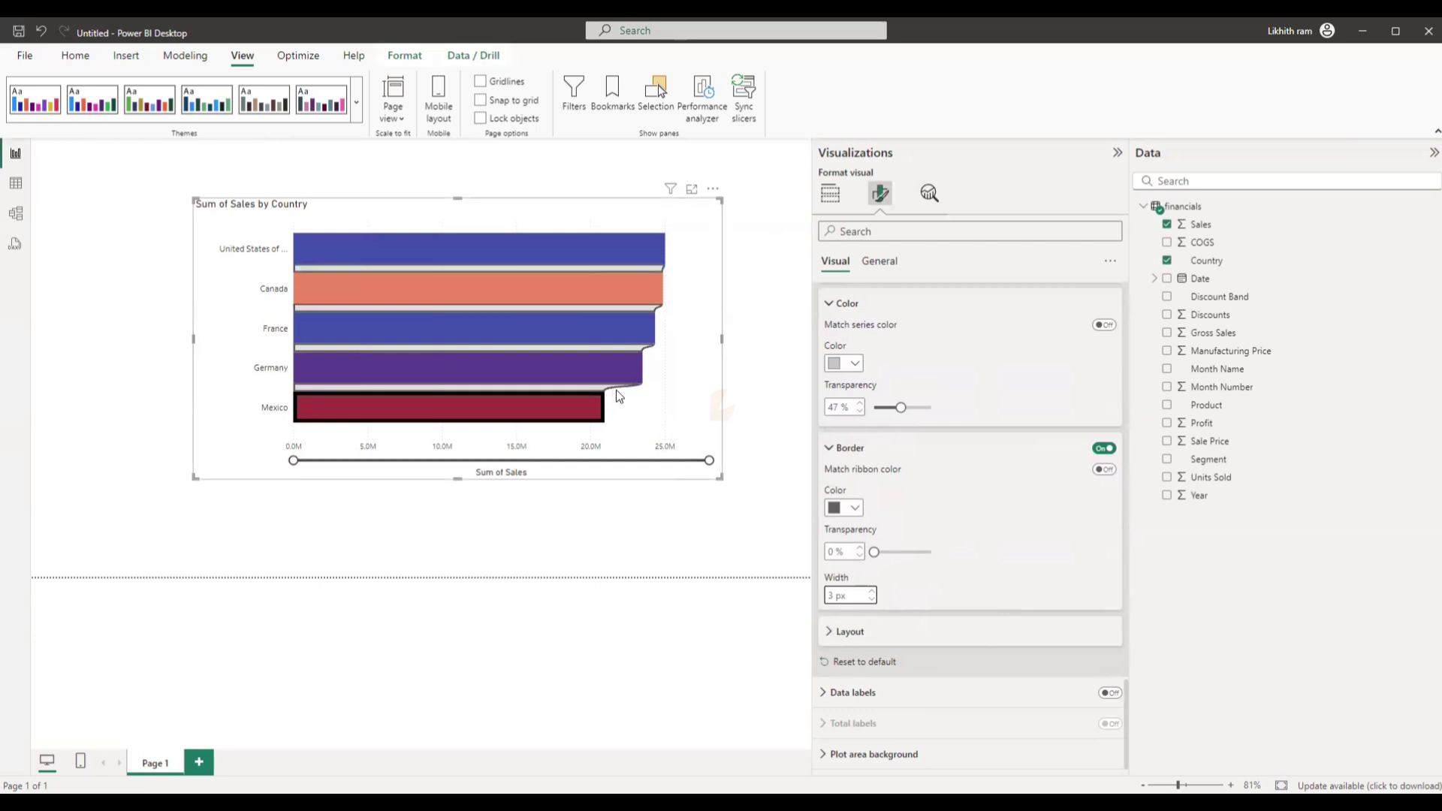
left_click(859, 633)
scroll(860, 635, "down", 1)
mouse_move(874, 627)
left_mouse_down()
mouse_move(911, 626)
mouse_move(874, 627)
left_mouse_up()
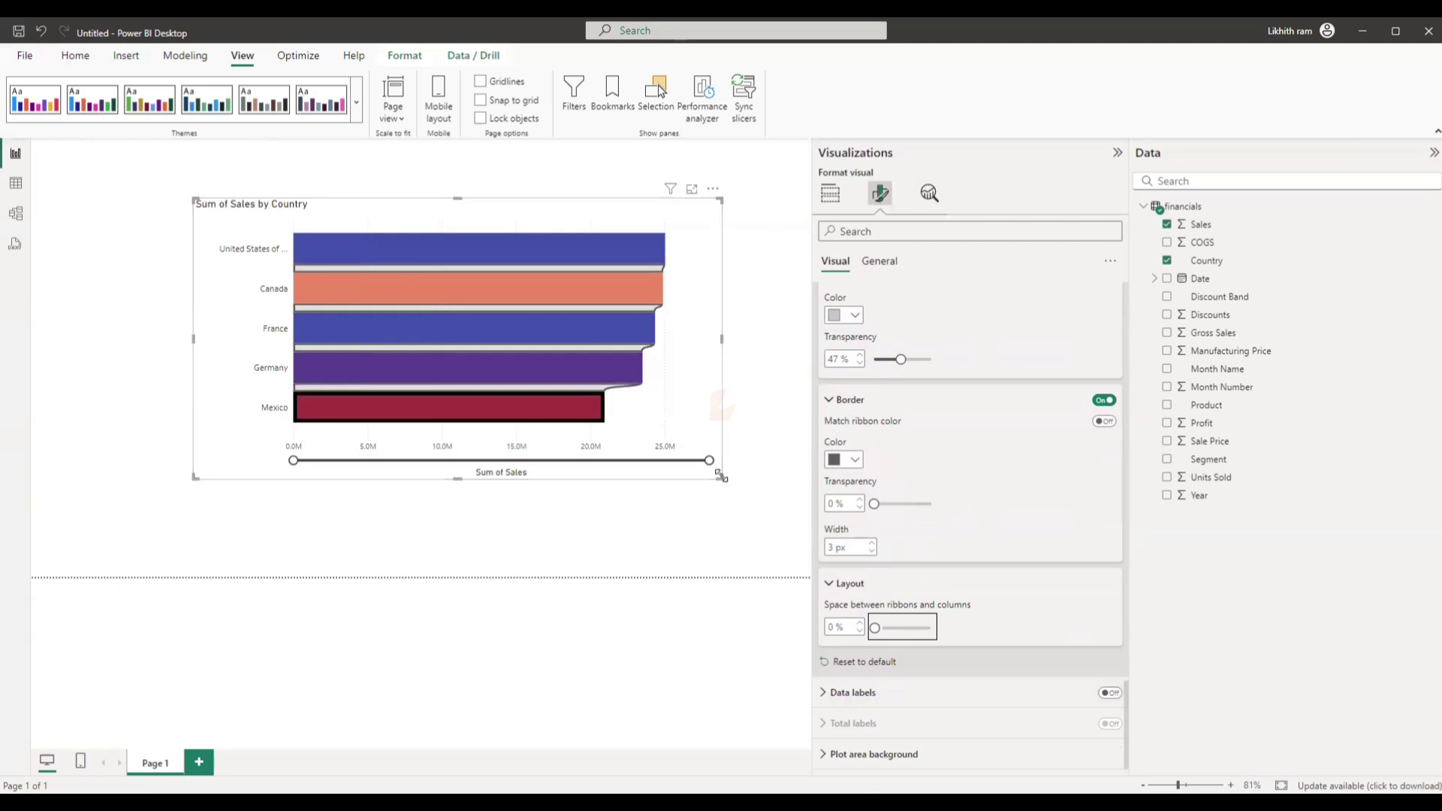
Step: Enlarge the bar chart on the page, turn on its data labels and show their options
left_click_drag(720, 478, 782, 509)
left_click_drag(711, 459, 674, 452)
left_click(1109, 693)
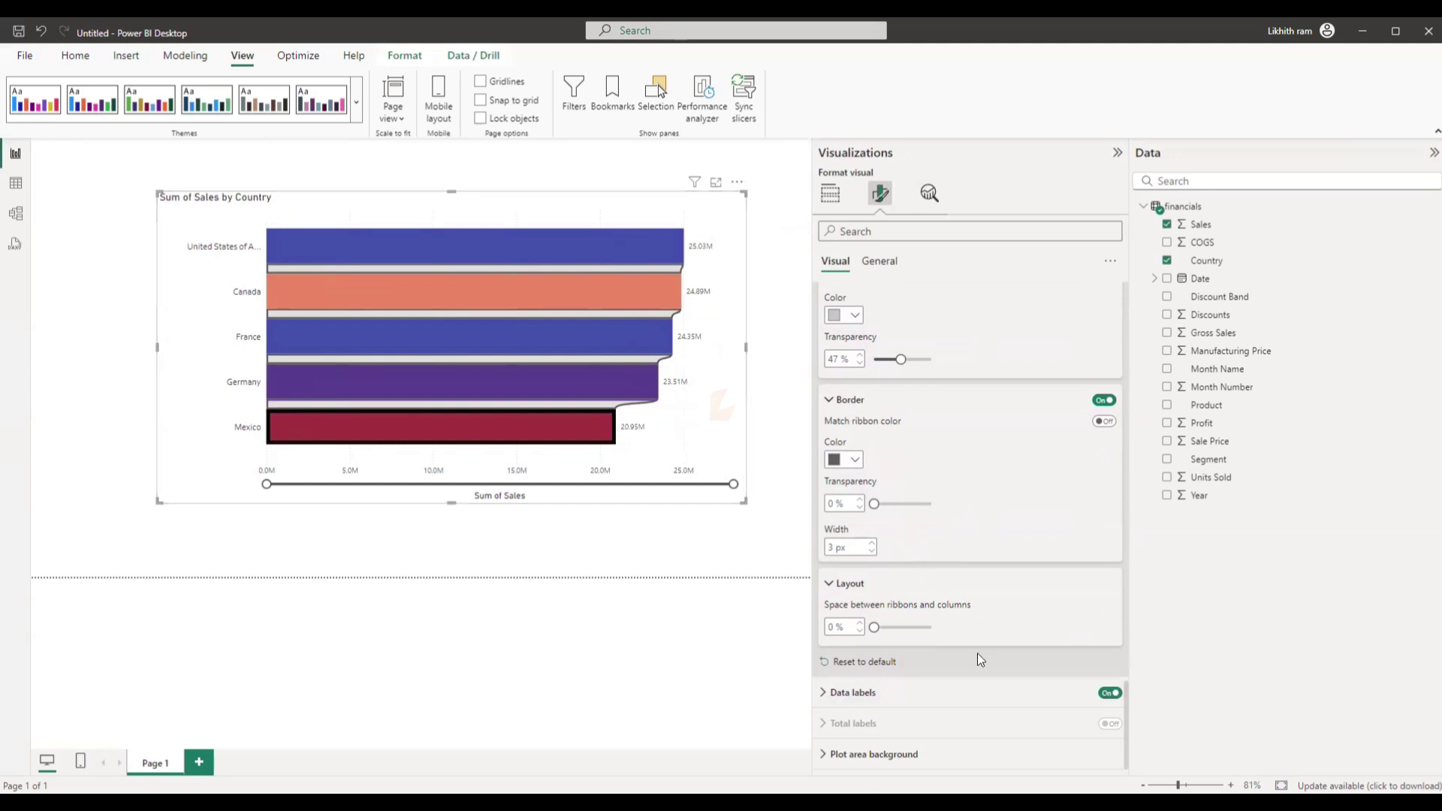
left_click(872, 692)
scroll(894, 639, "down", 3)
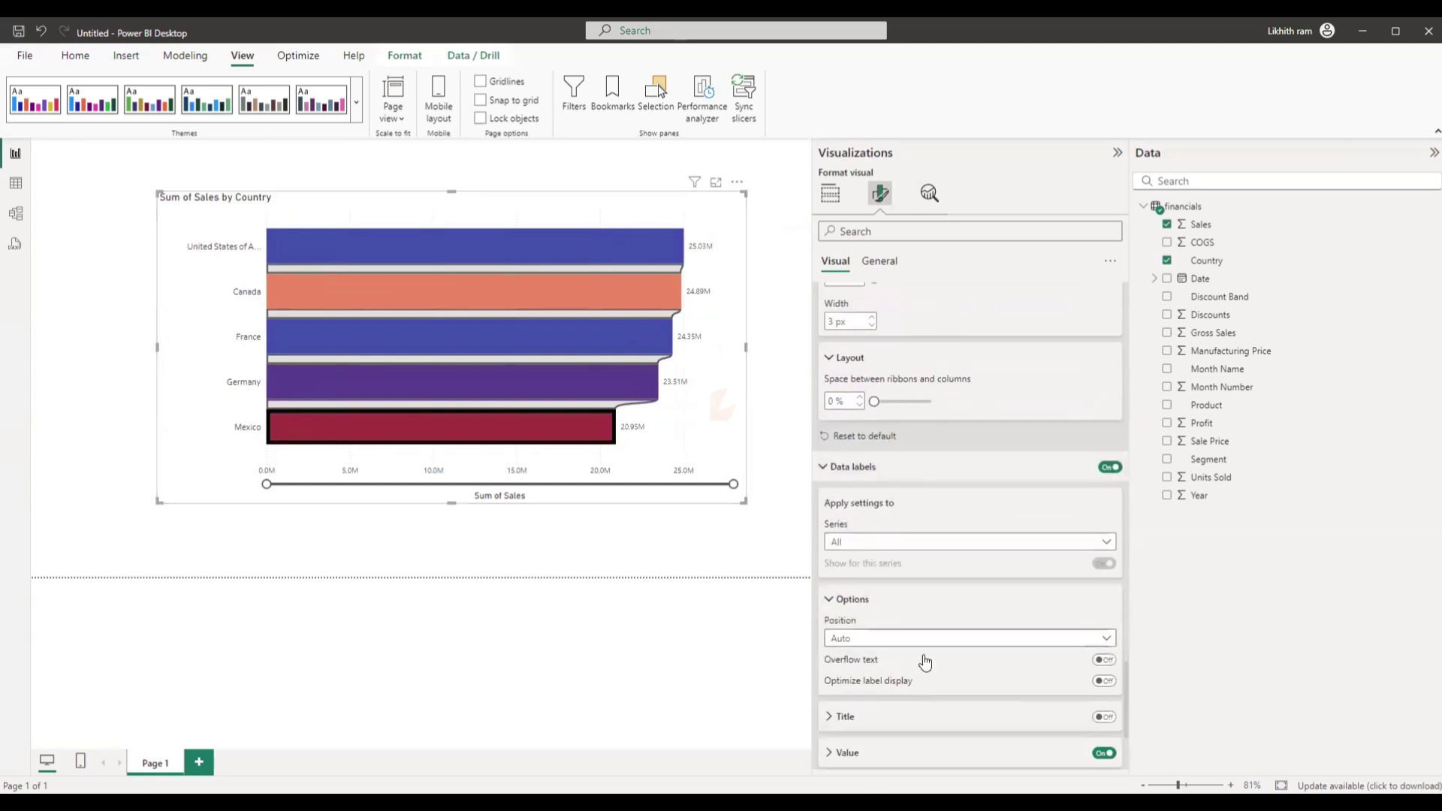
scroll(913, 570, "down", 2)
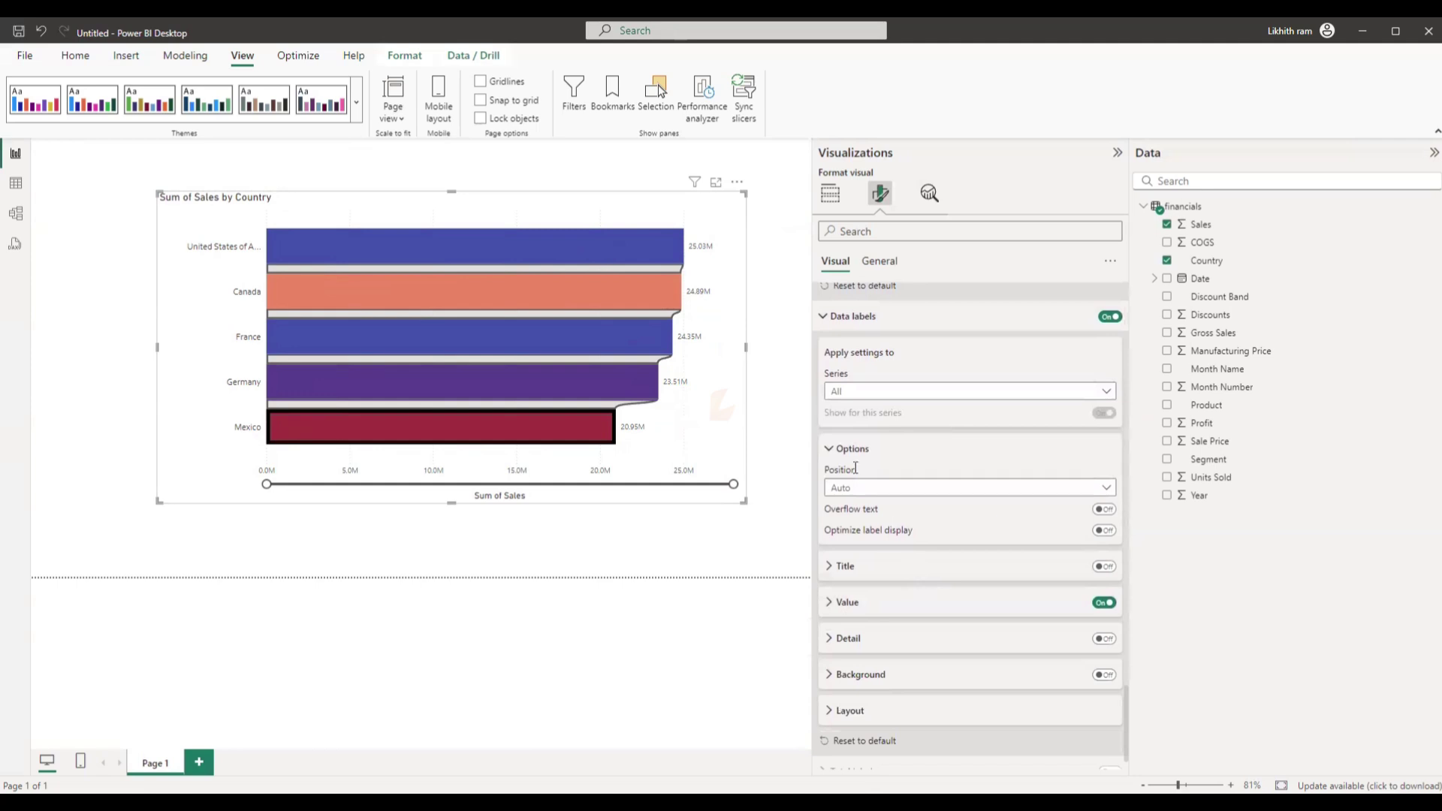
Step: Try the Outside end and Inside end data label positions, settling on Inside center
left_click(912, 487)
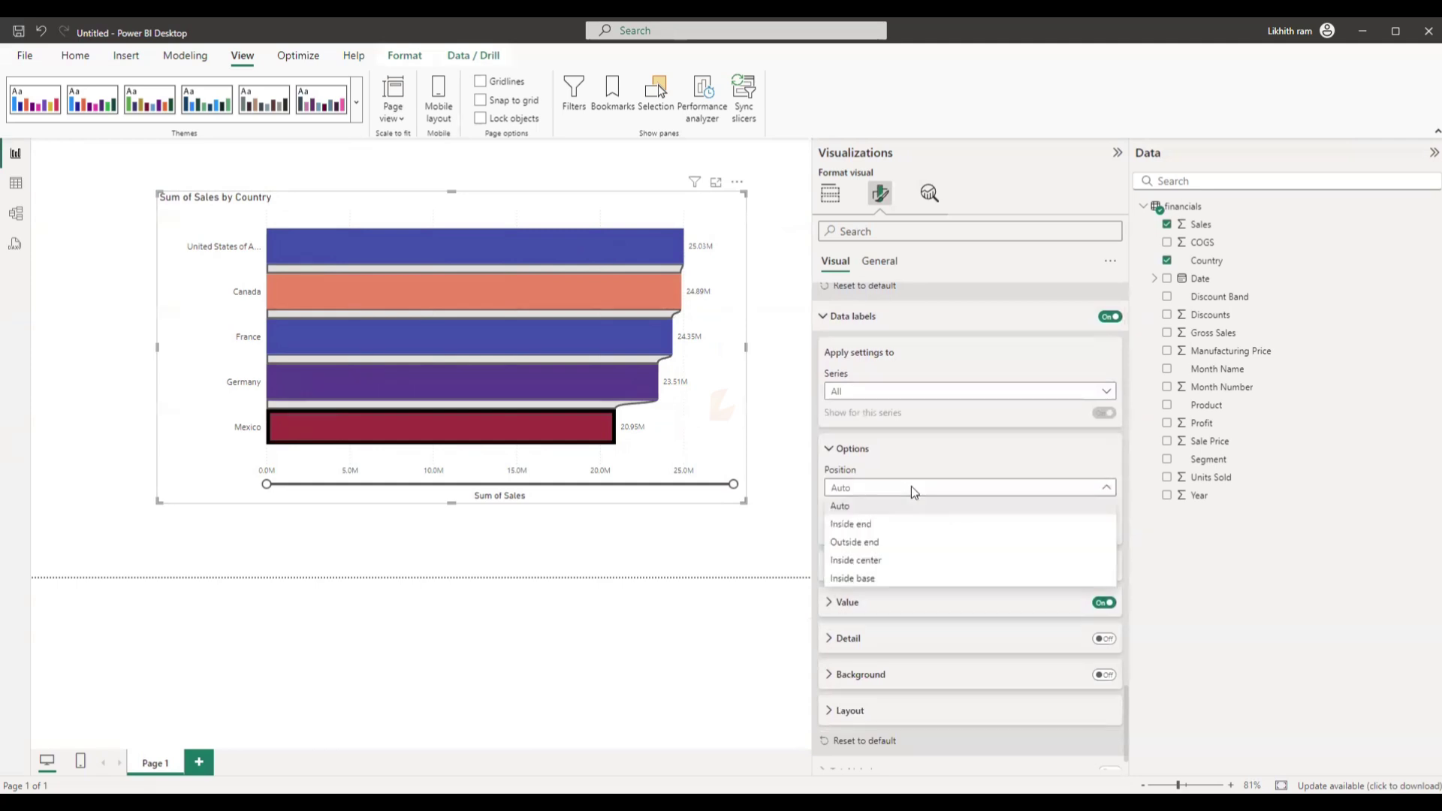
left_click(889, 547)
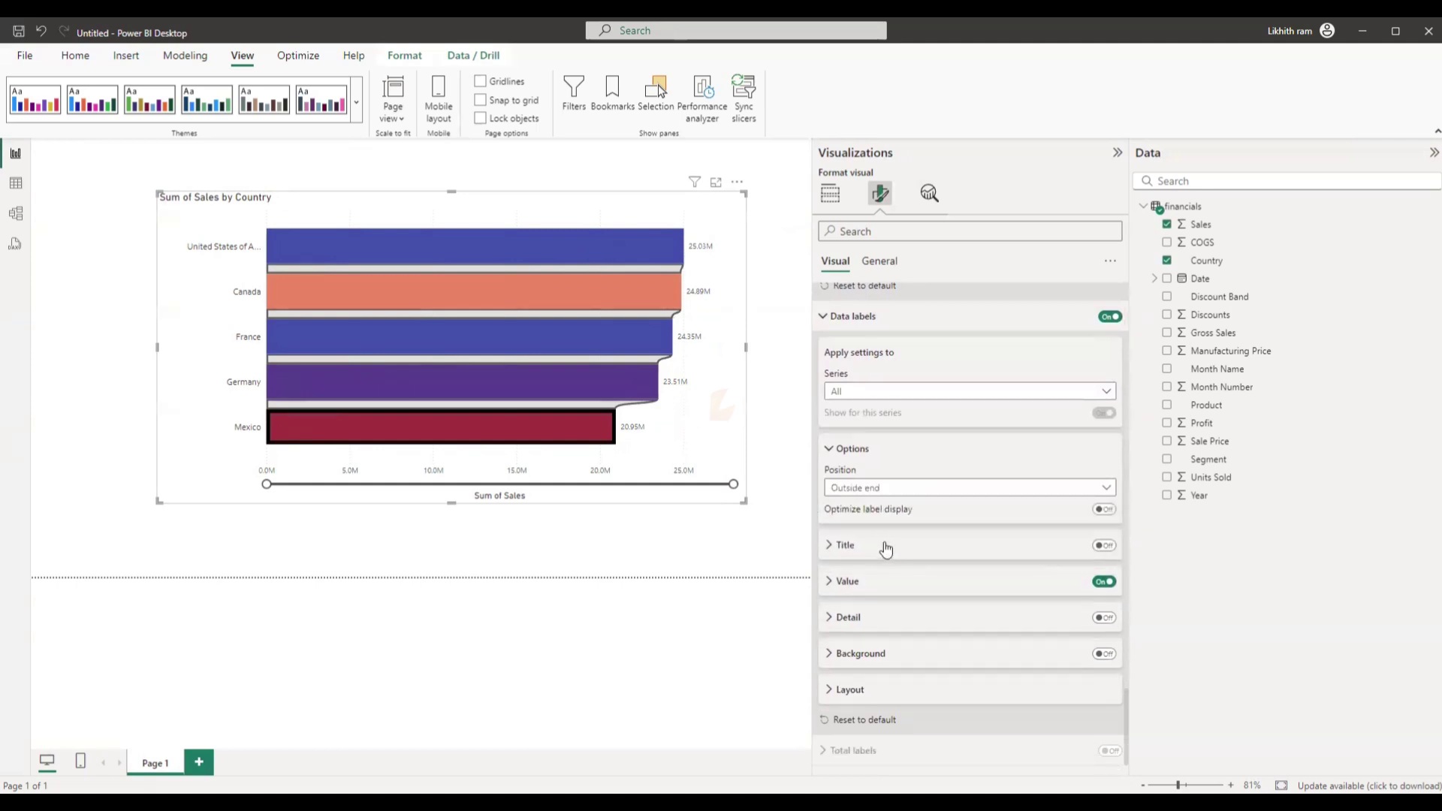
left_click(877, 499)
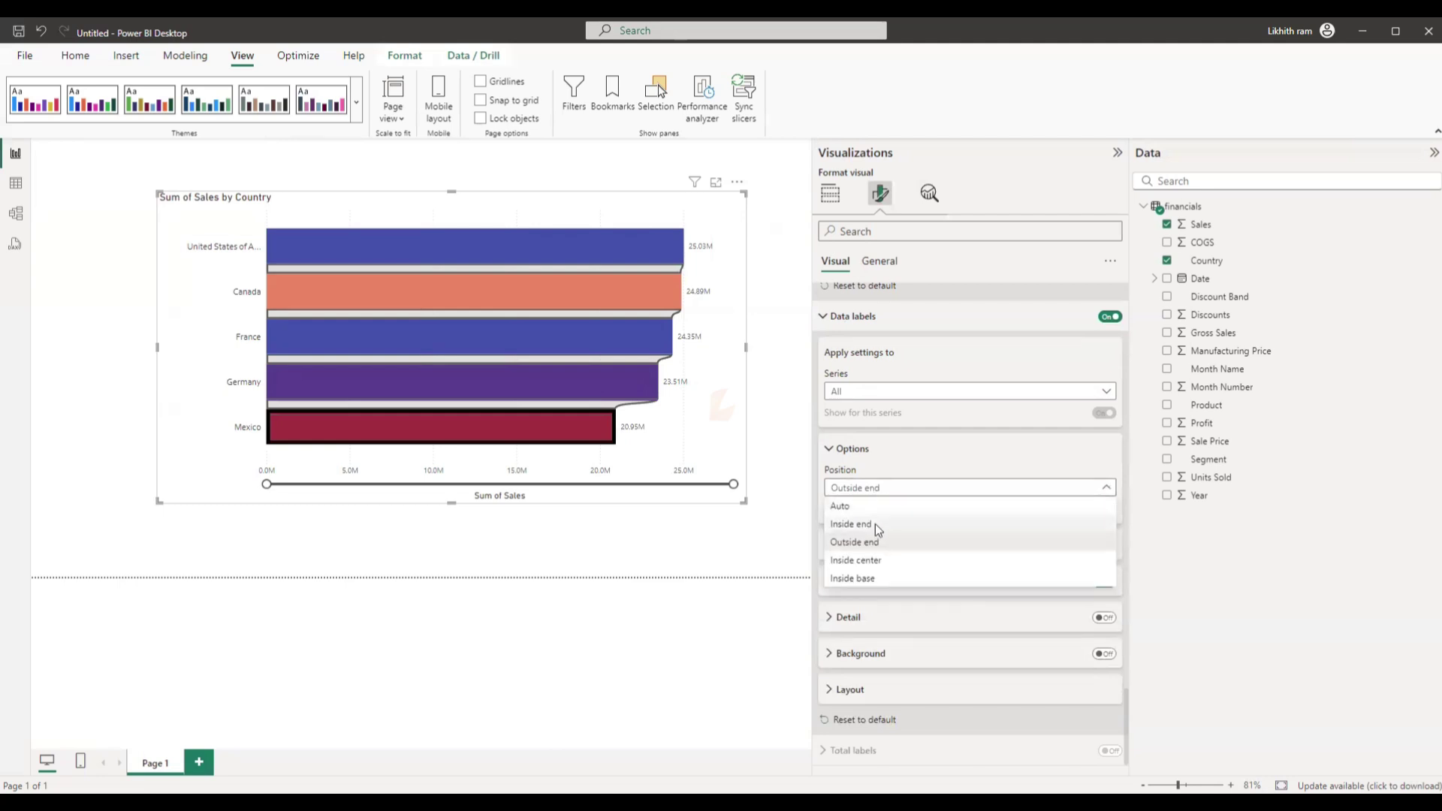
left_click(876, 524)
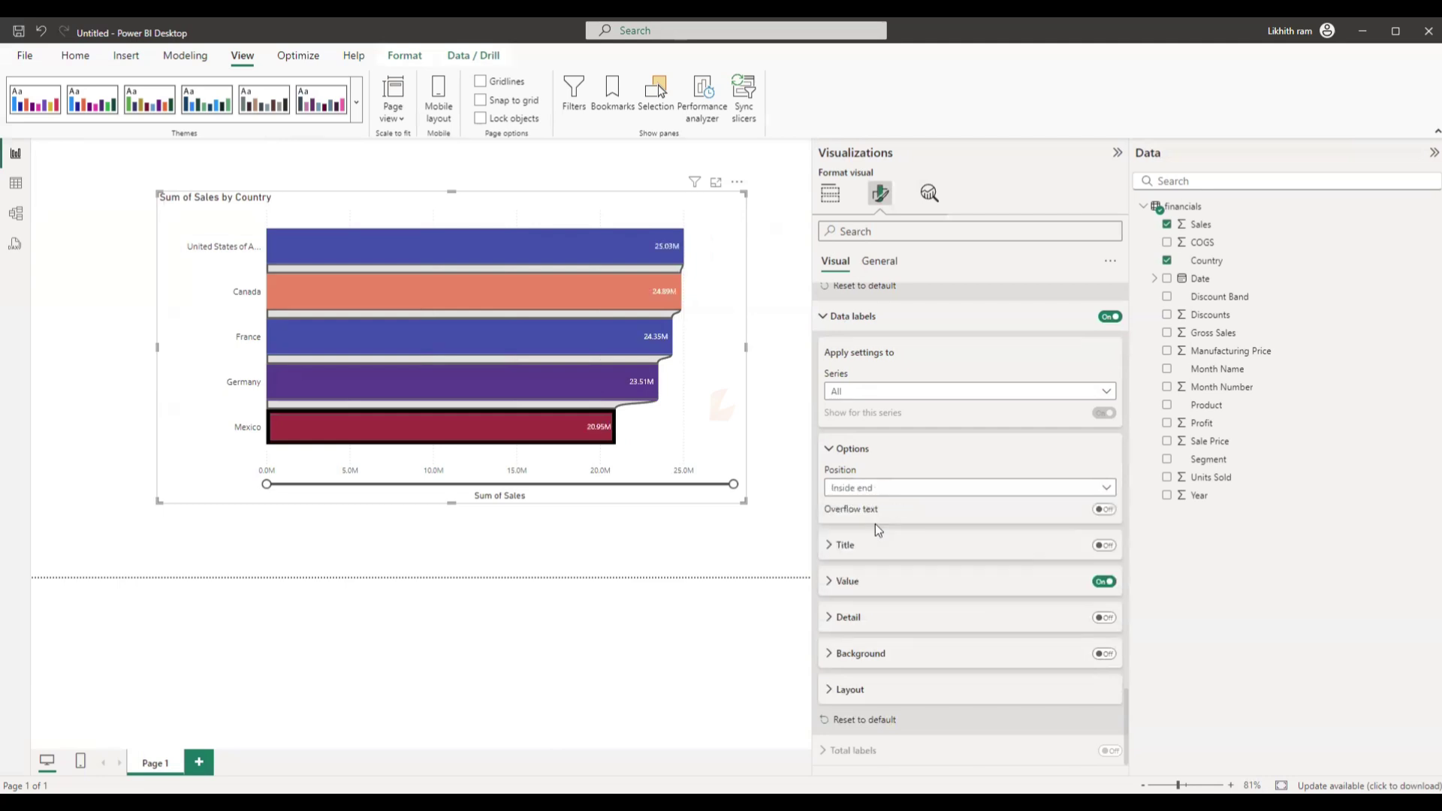
left_click(882, 485)
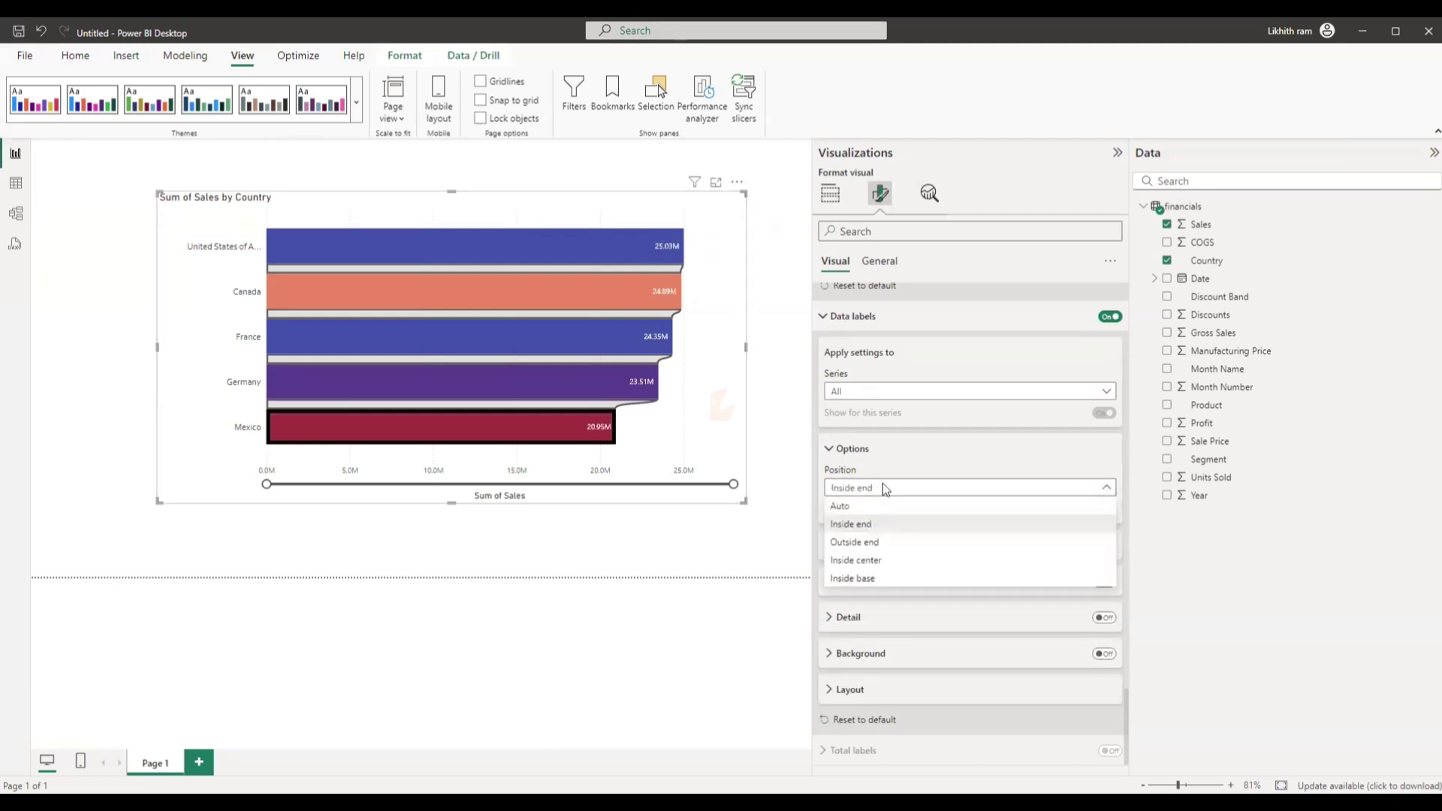
left_click(877, 562)
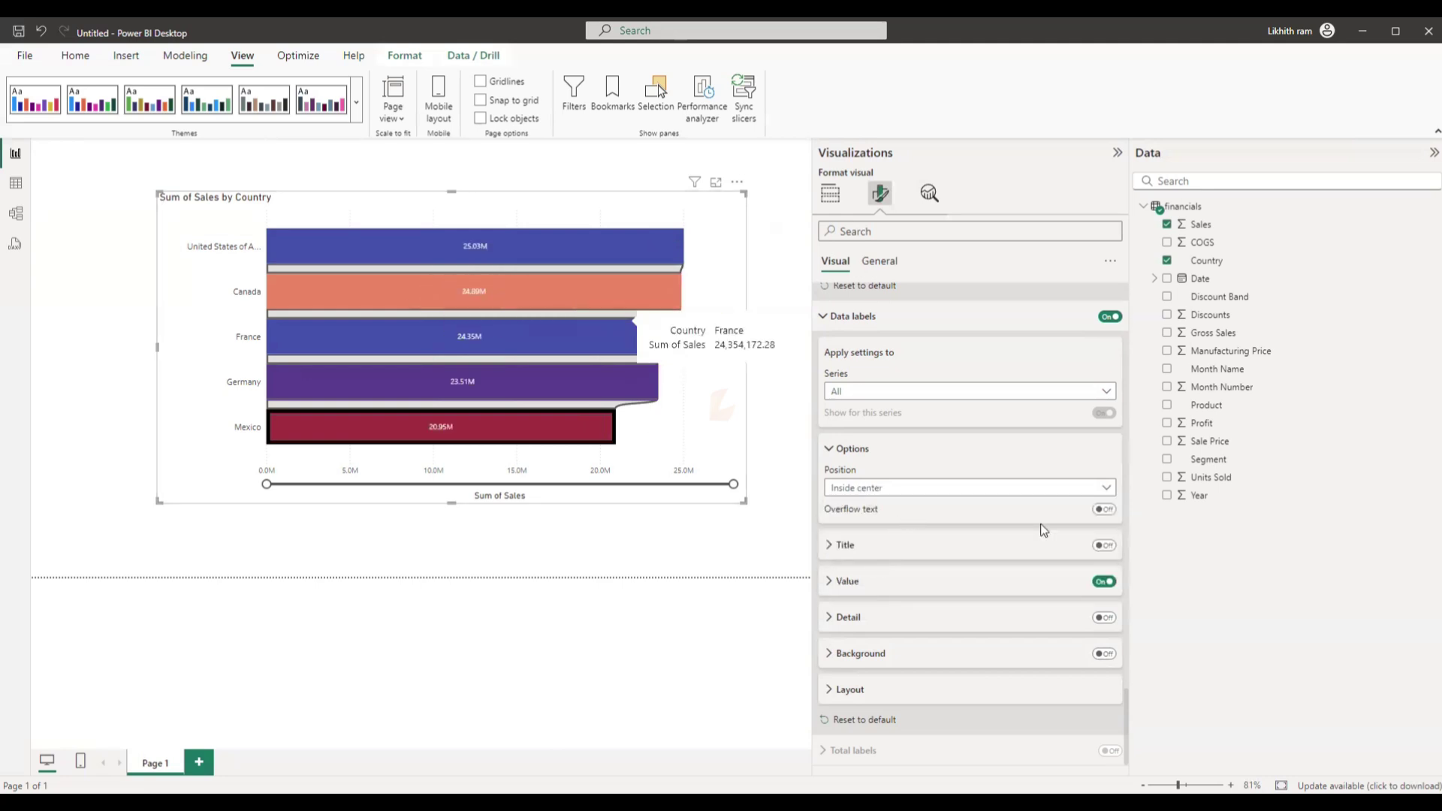
Step: Try adding the series name as a title to the data labels, and turn the title off again
scroll(946, 544, "down", 1)
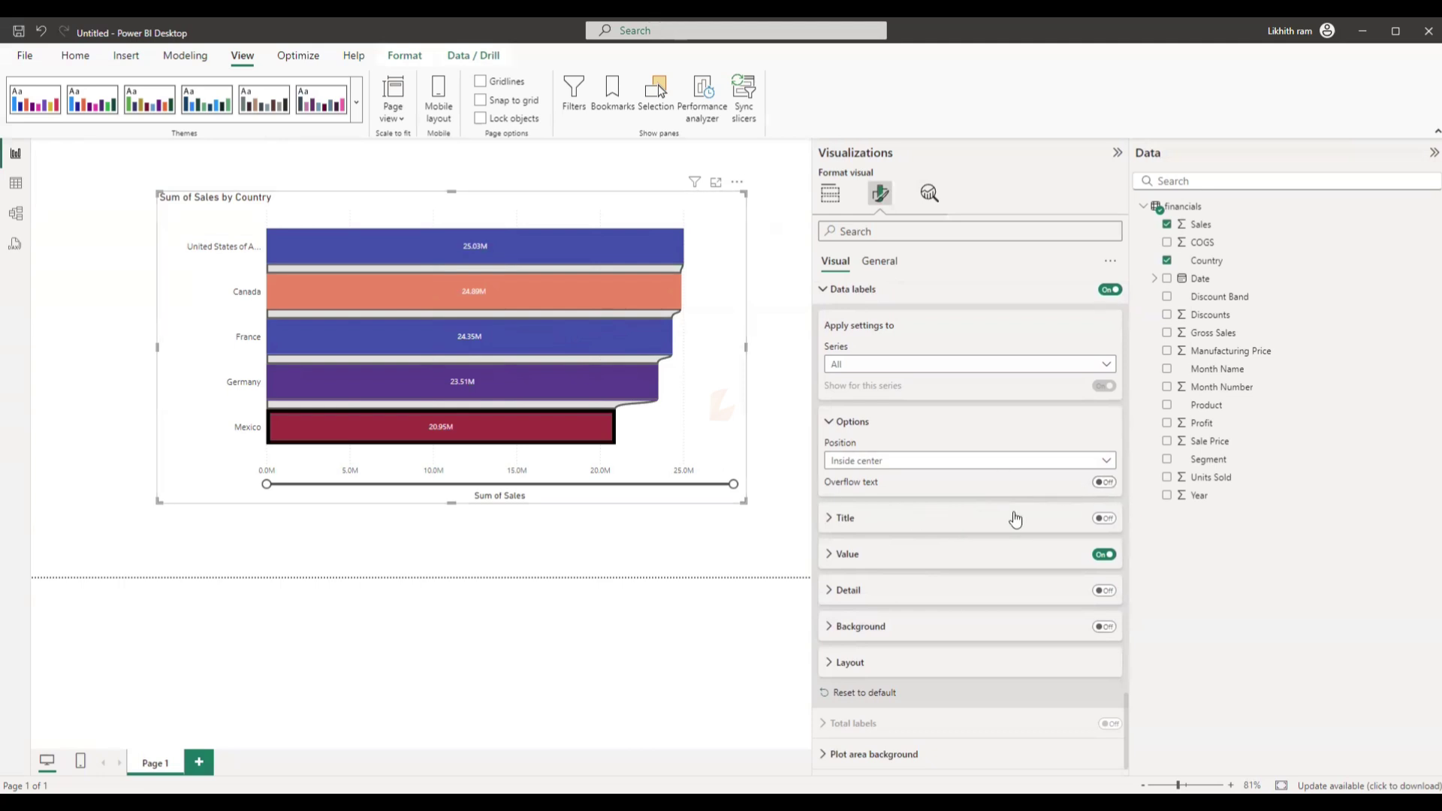
left_click(1105, 519)
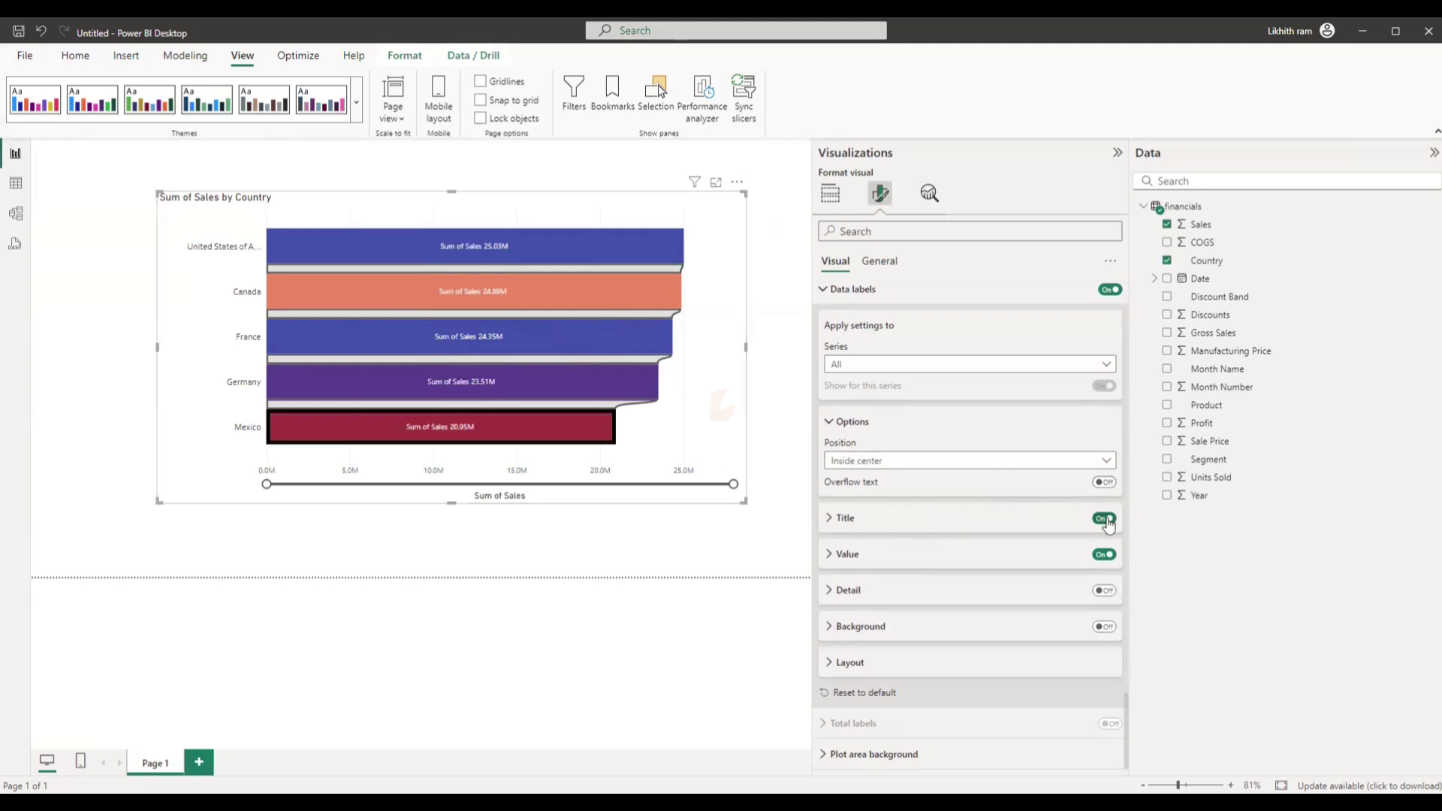
left_click(889, 518)
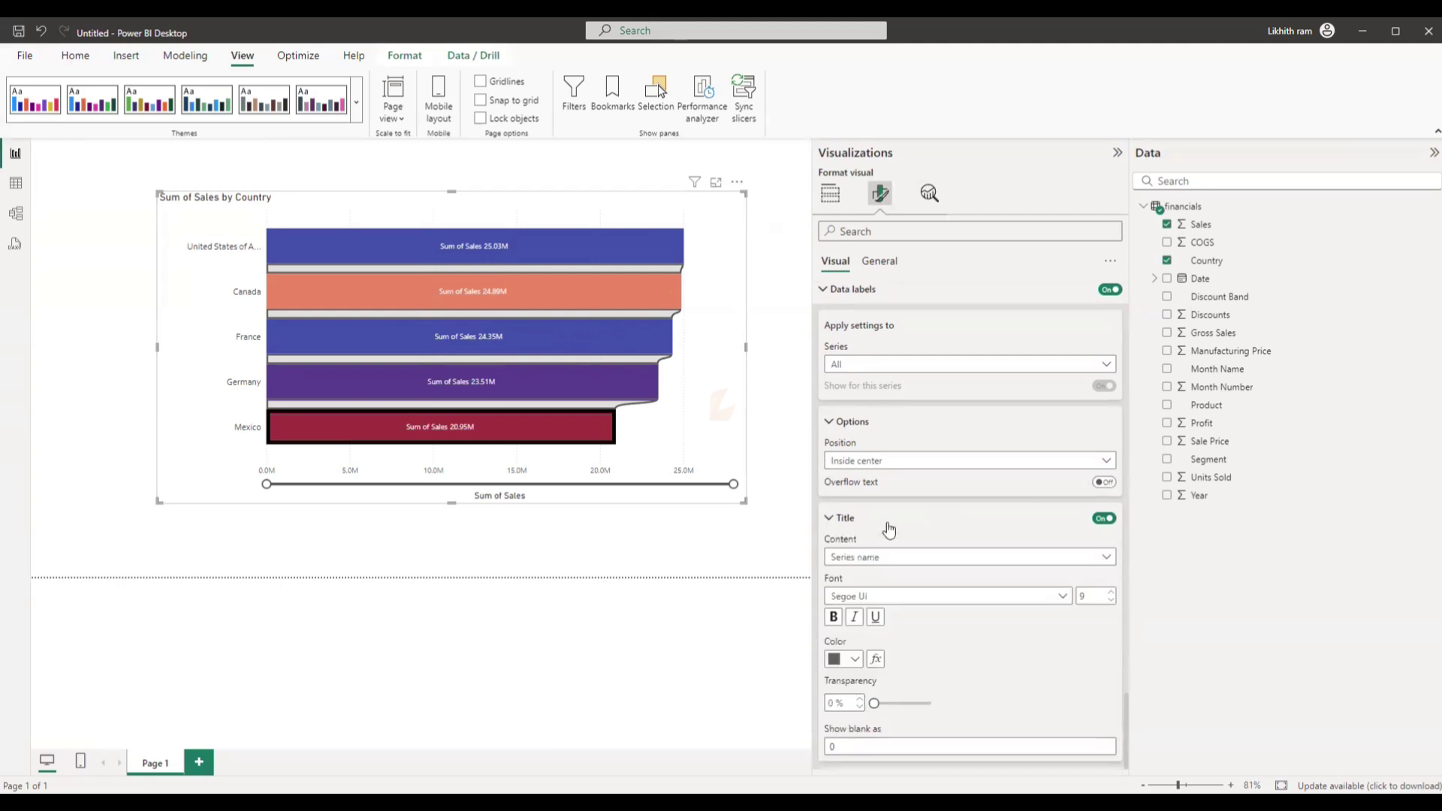
scroll(884, 532, "down", 2)
left_click(1104, 368)
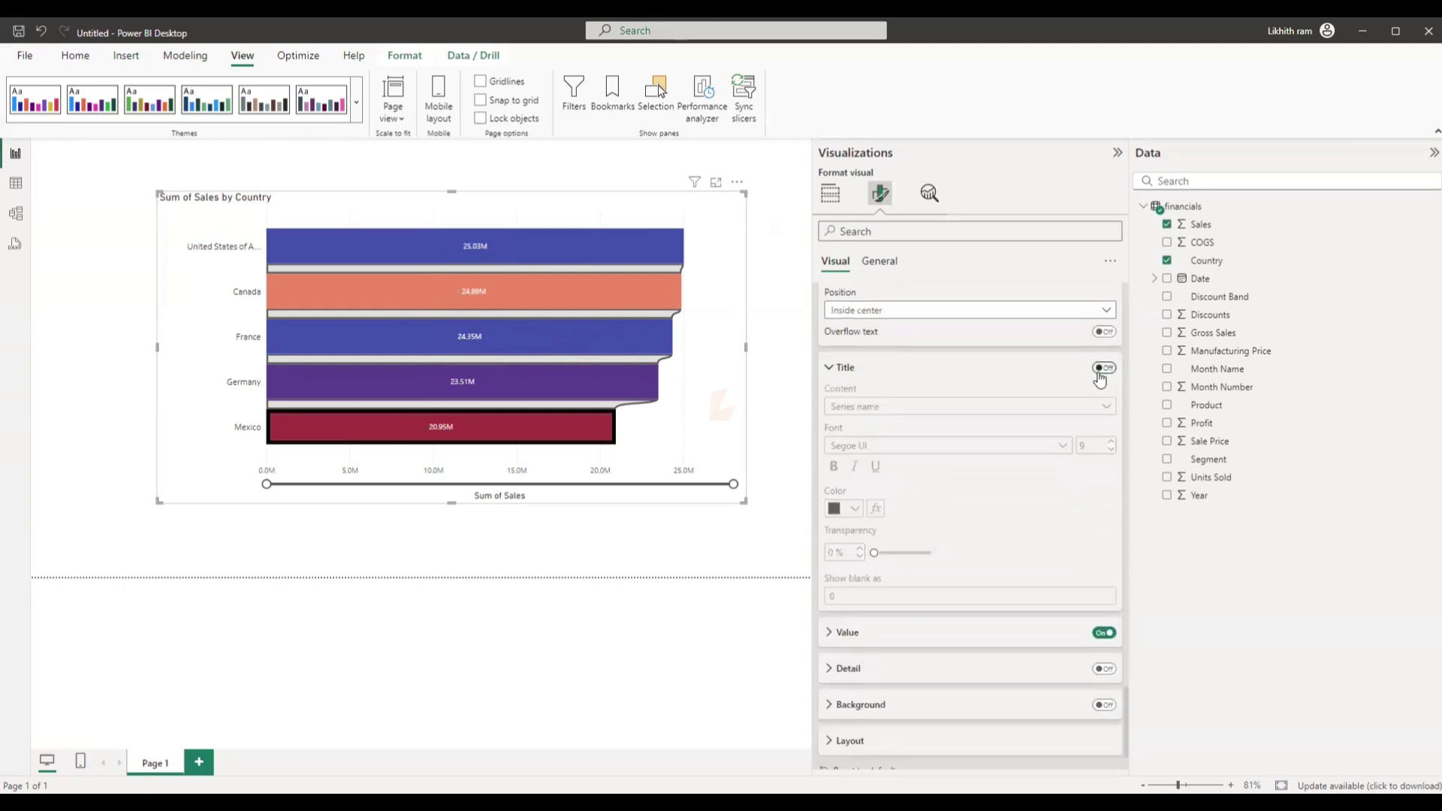
Step: Toggle the data label values off and on, and show their field, font and display unit settings
scroll(1022, 540, "down", 1)
left_click(1105, 555)
left_click(1105, 555)
left_click(945, 559)
scroll(945, 556, "down", 3)
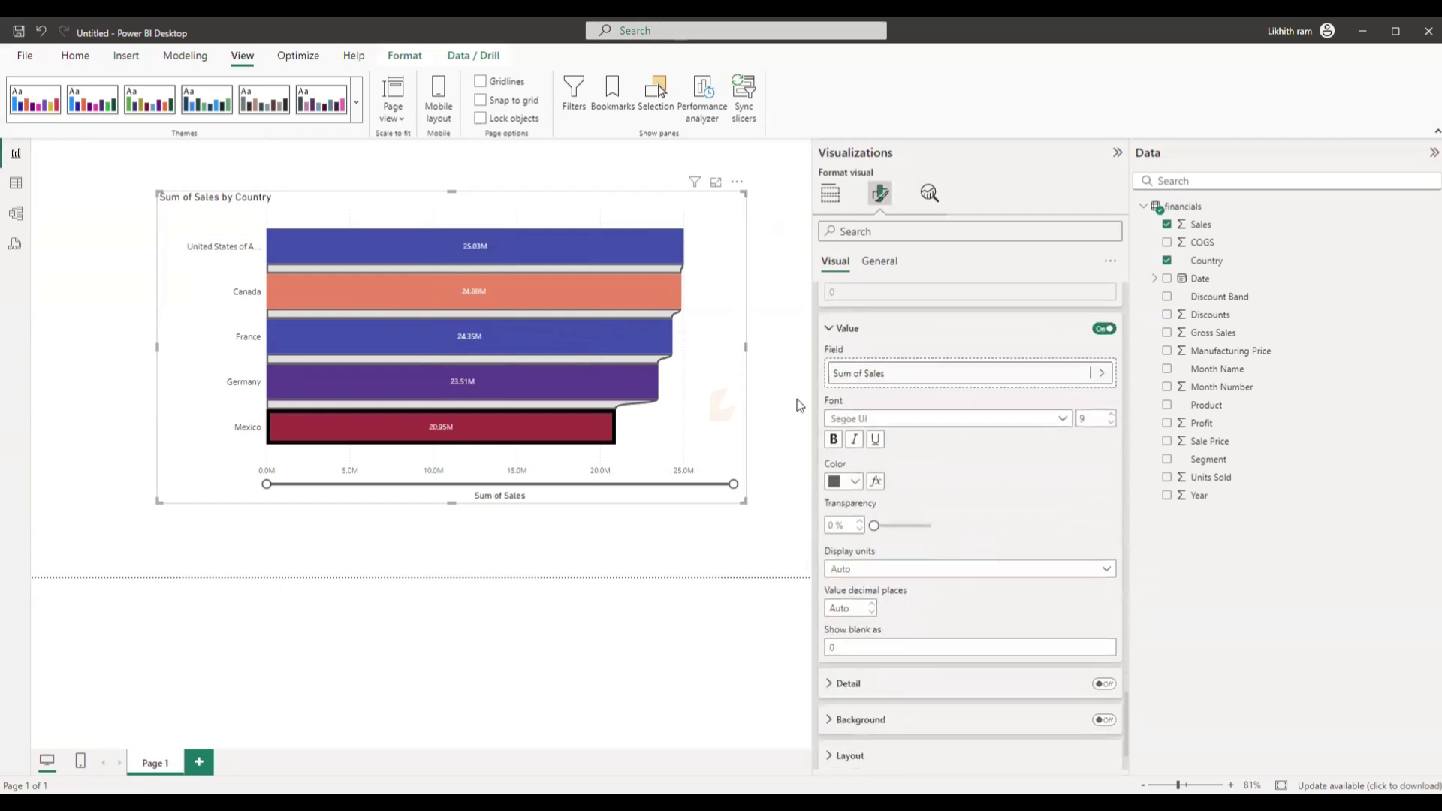
Step: Try COGS as the data label value field, and remove it to restore Sum of Sales
left_click(889, 375)
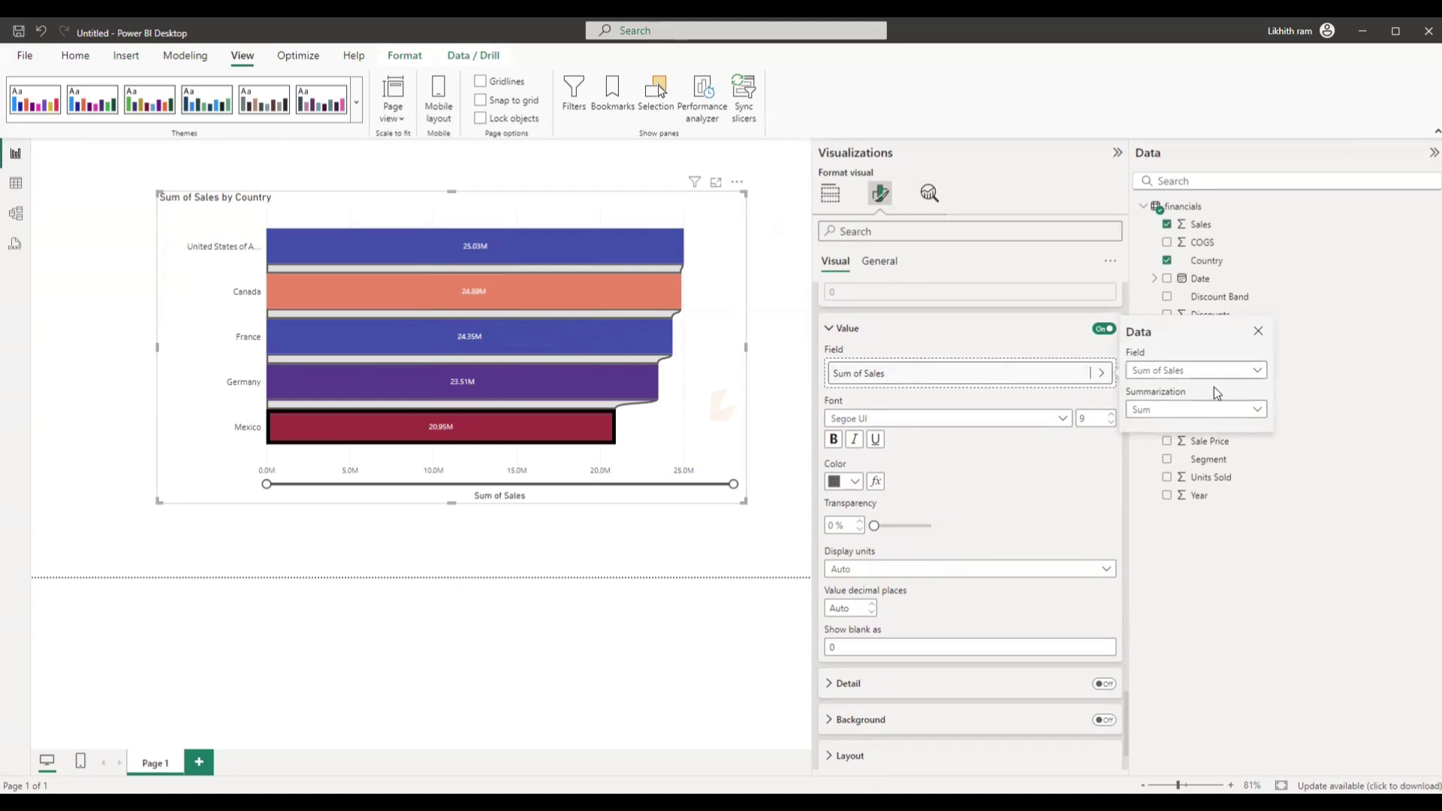
left_click(1262, 373)
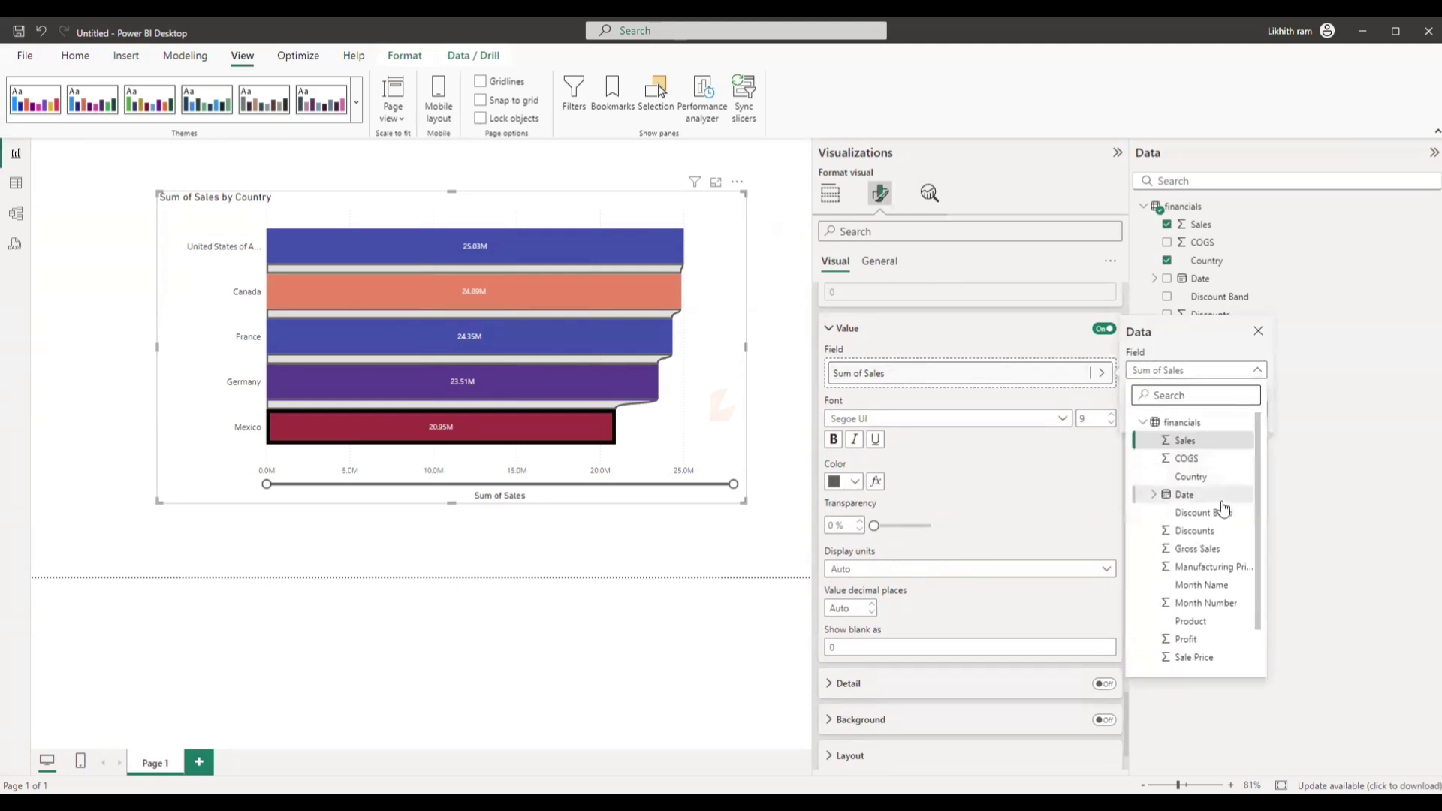
left_click(1199, 463)
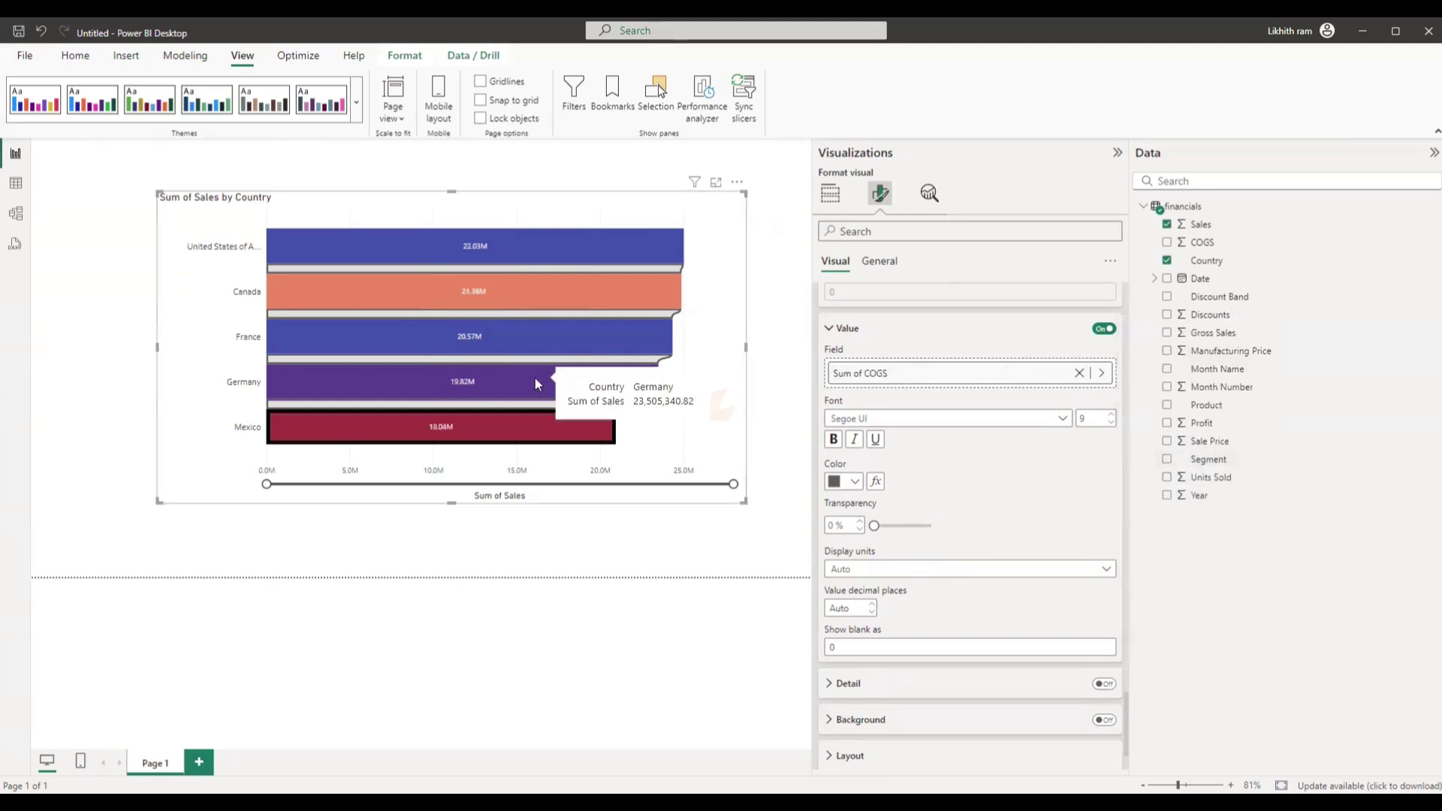
left_click(1079, 374)
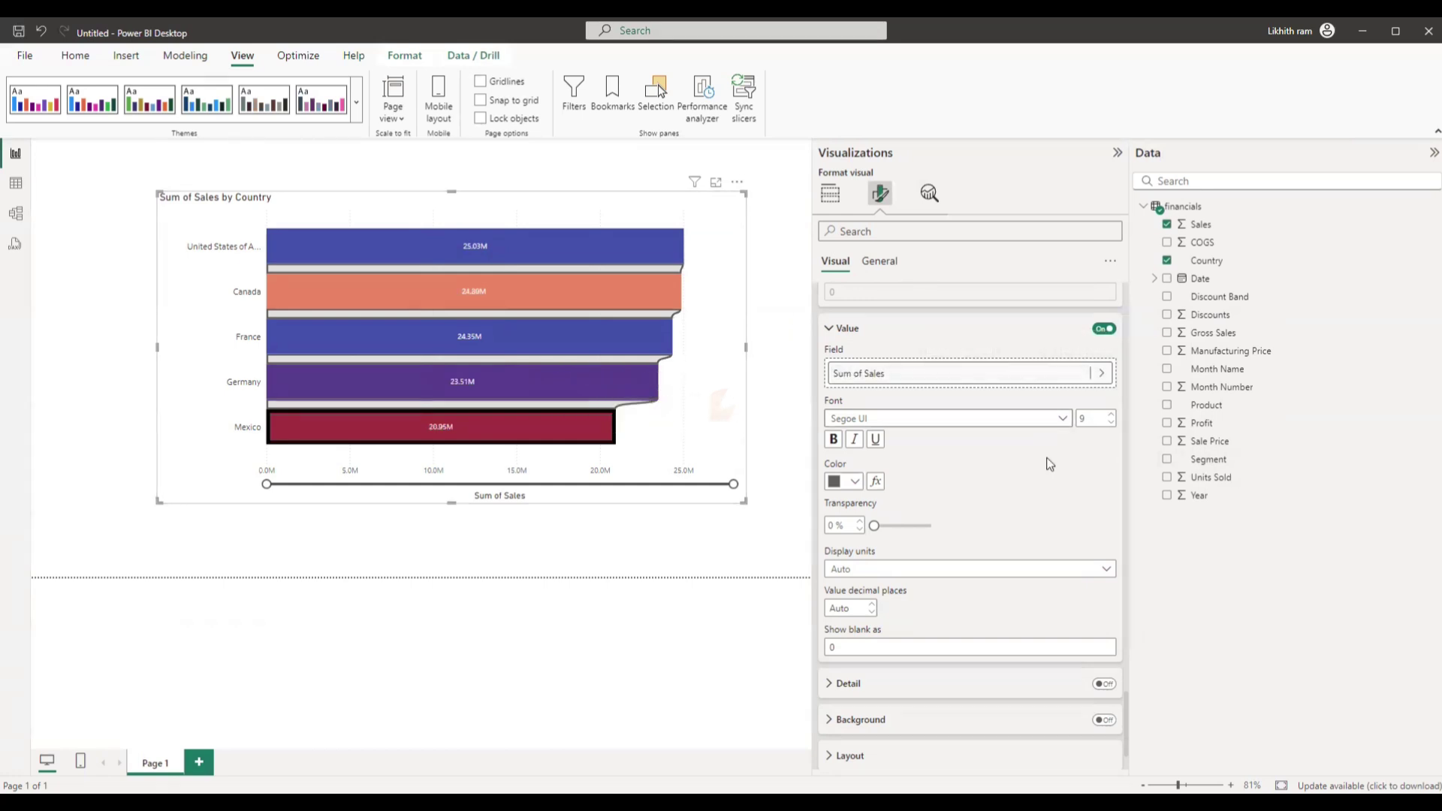
Step: Turn on the data label detail, try COGS as its data and remove that field again
scroll(925, 440, "down", 1)
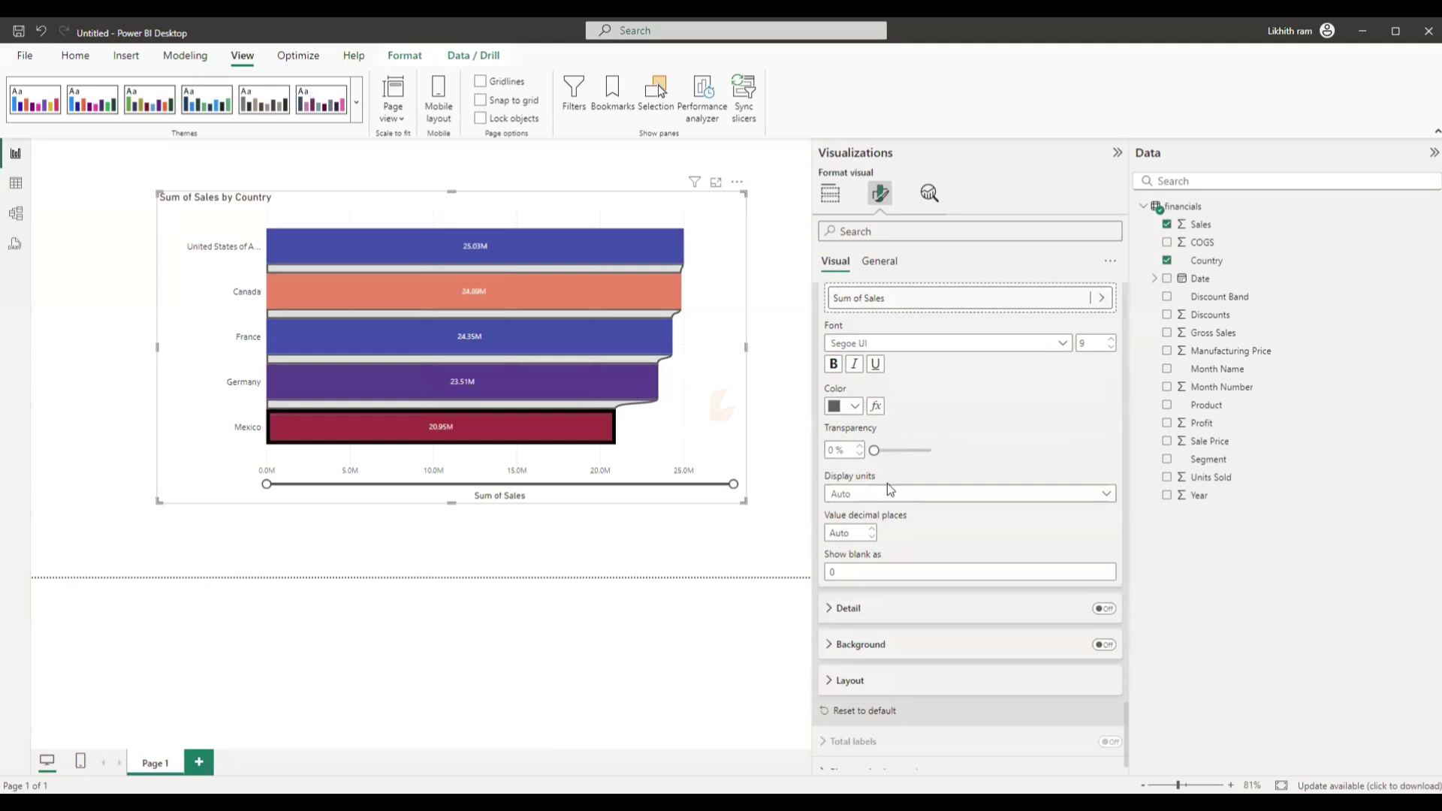
scroll(912, 552, "down", 1)
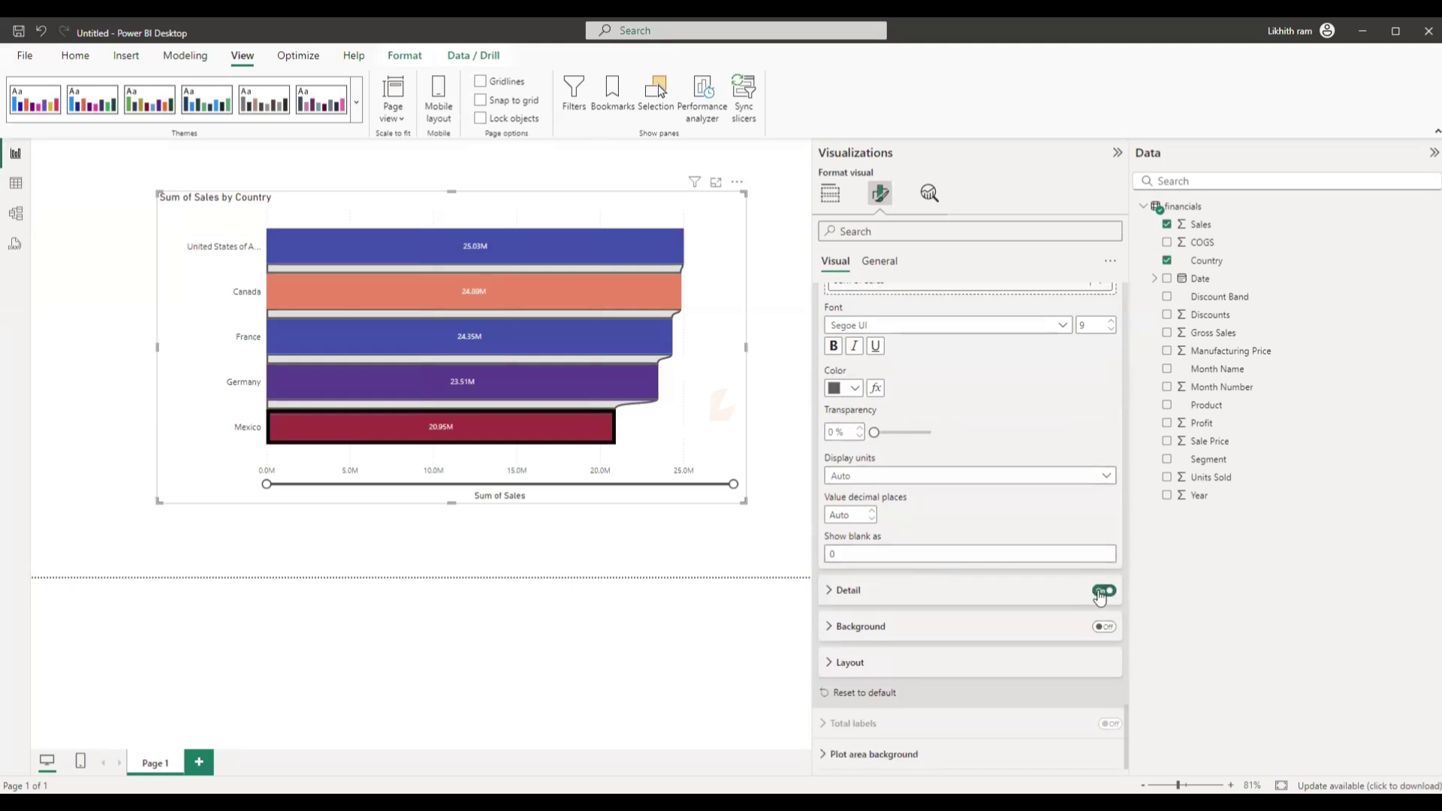
left_click(954, 593)
scroll(965, 590, "down", 2)
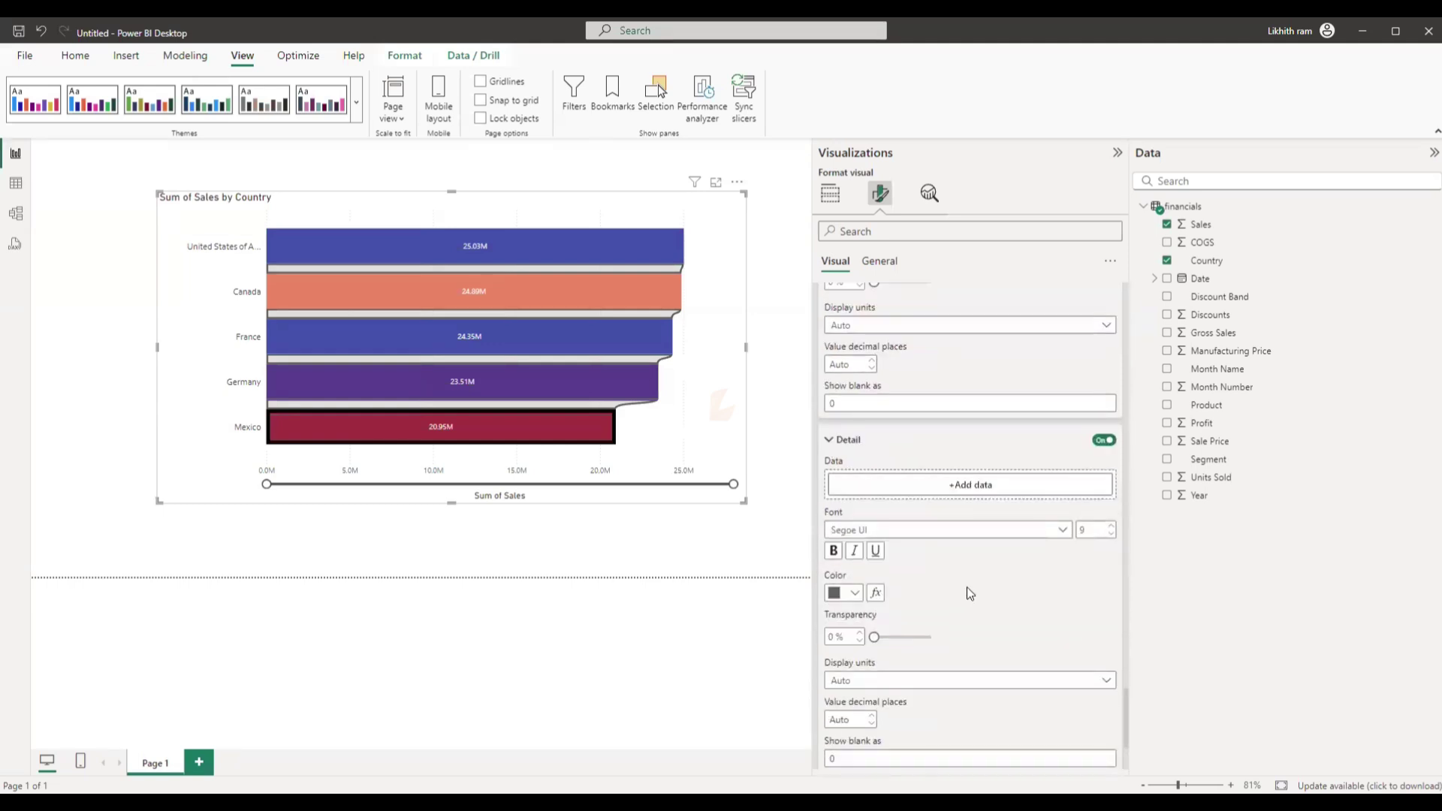
left_click(1004, 484)
left_click(1181, 402)
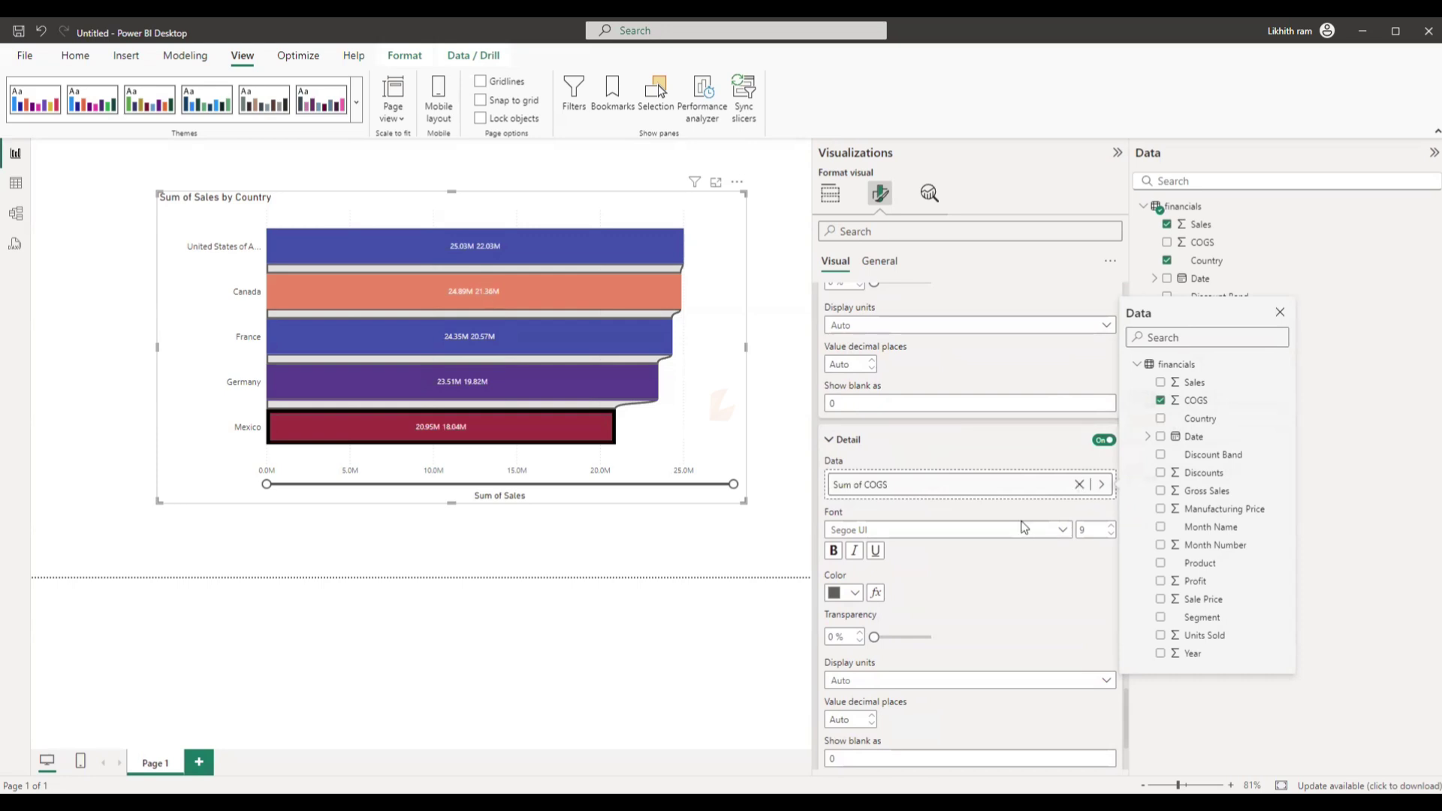
left_click(1079, 489)
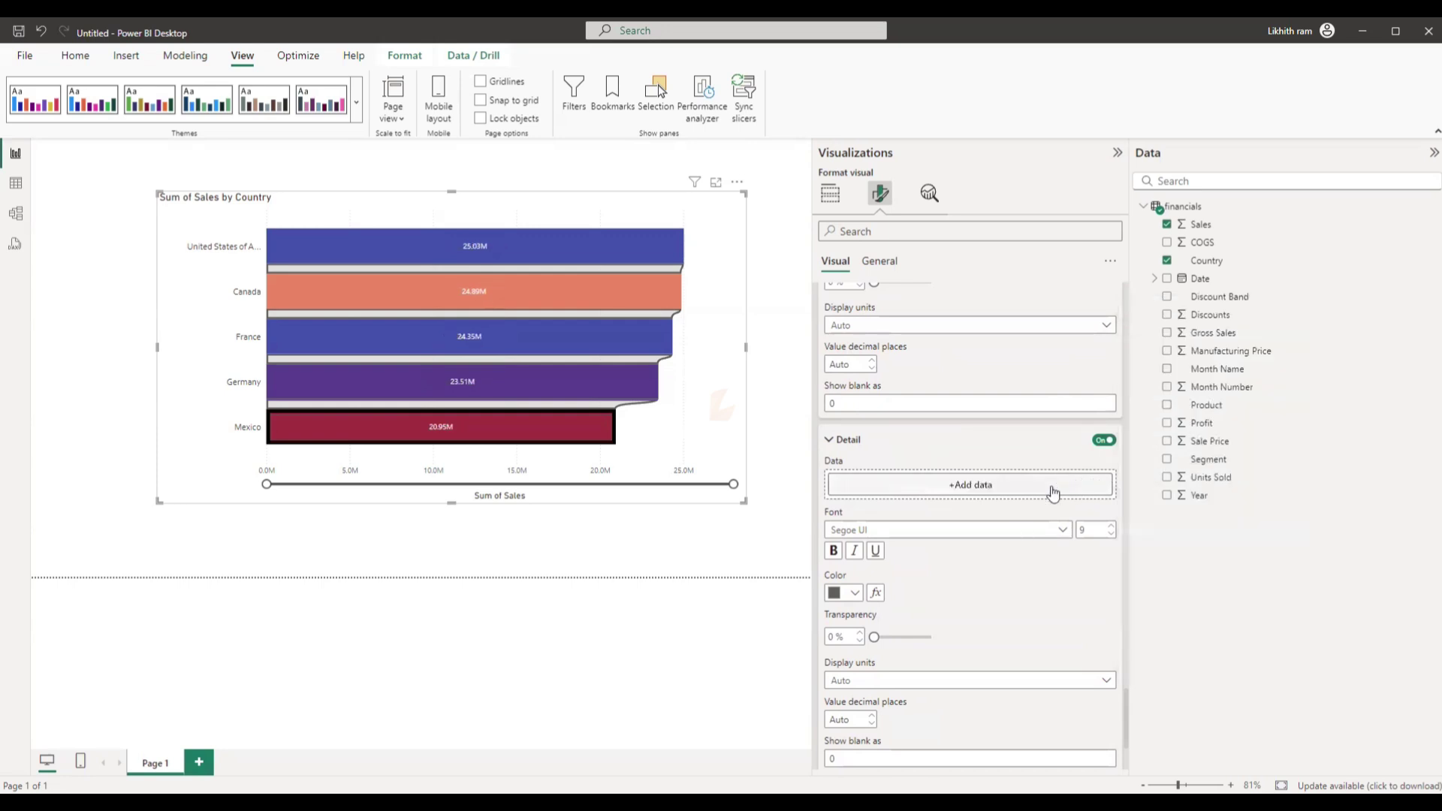
left_click(826, 439)
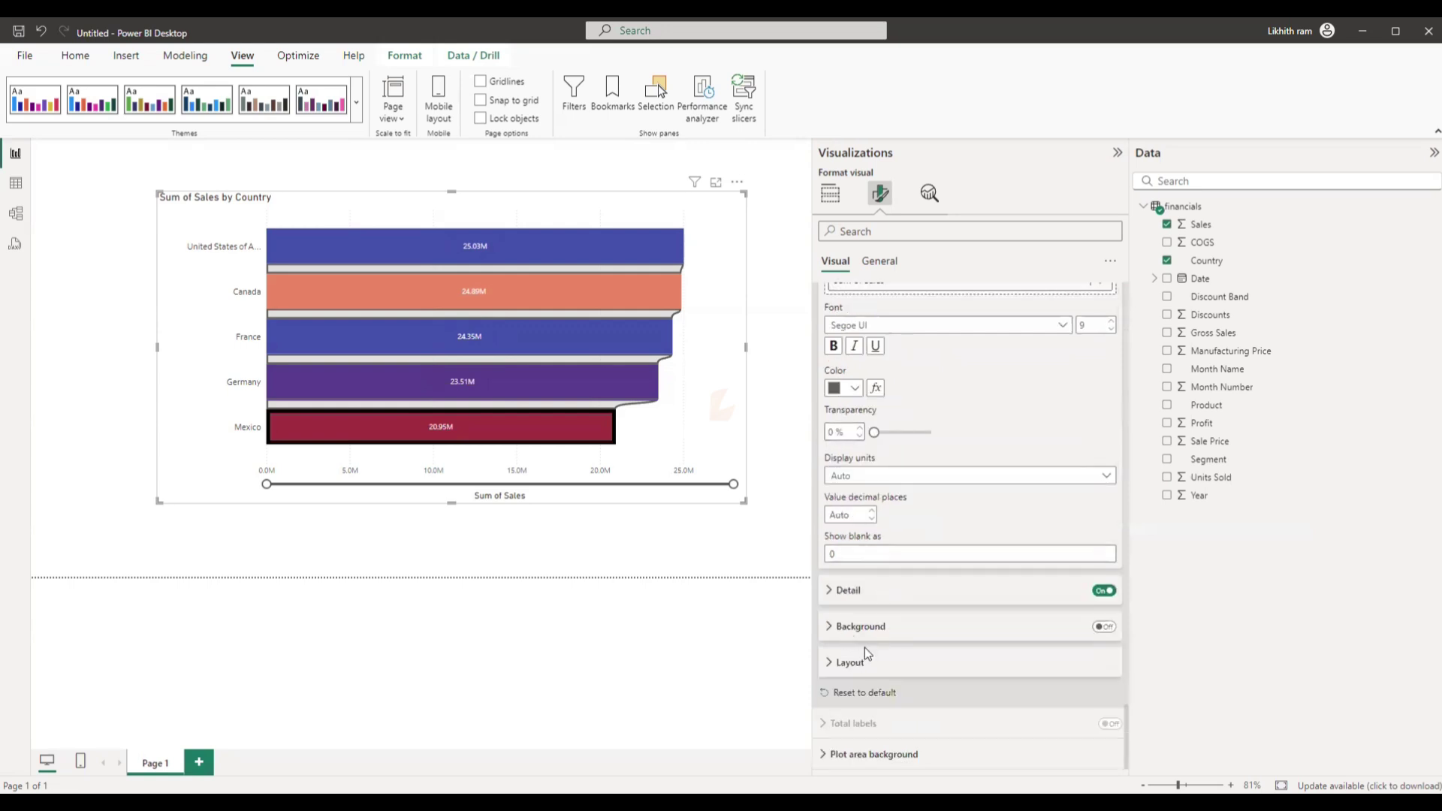
Step: Collapse the expanded visual formatting sections, from Y-axis and X-axis through Gridlines, Zoom slider, Bars and Ribbons to Data labels
scroll(860, 601, "up", 7)
scroll(844, 464, "up", 10)
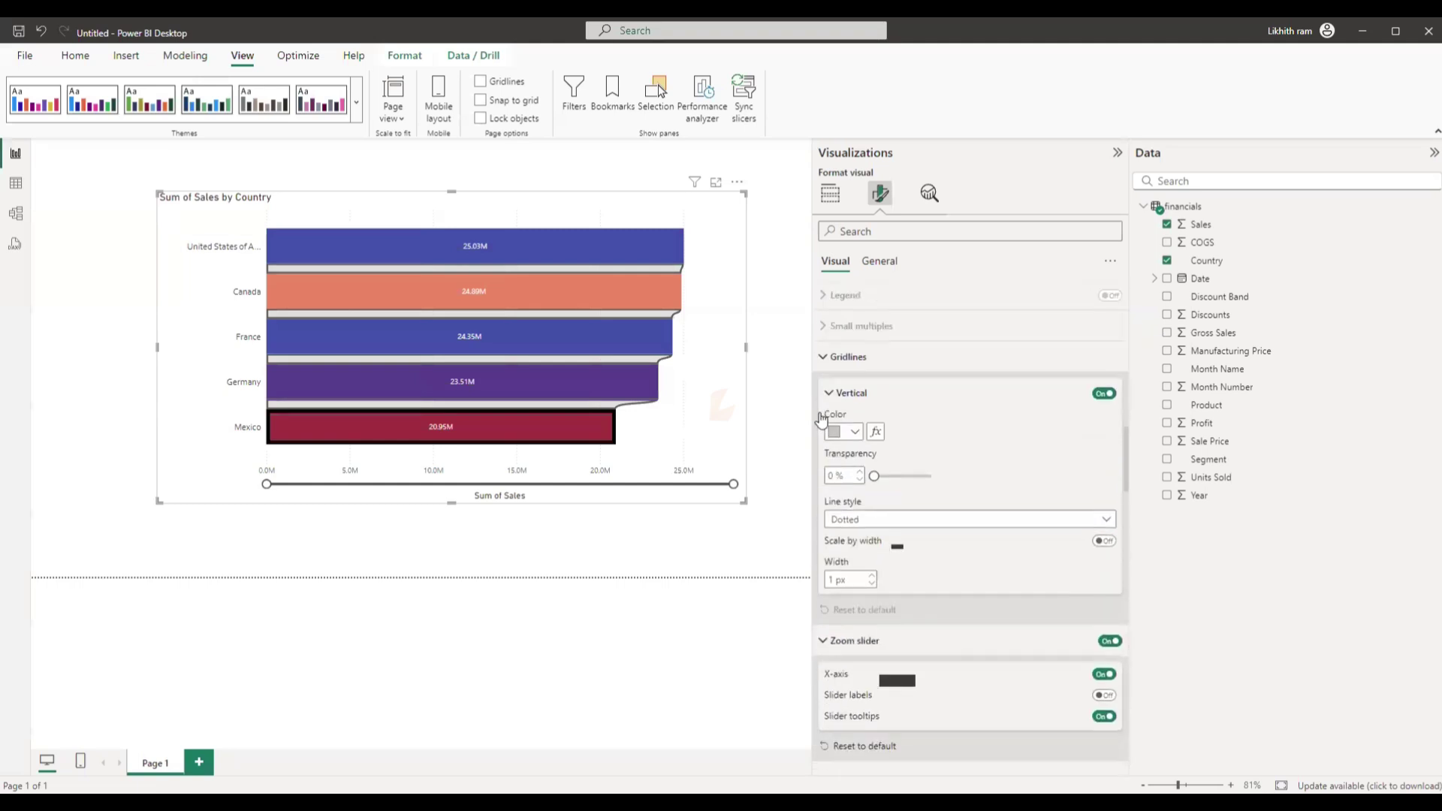
scroll(821, 421, "up", 10)
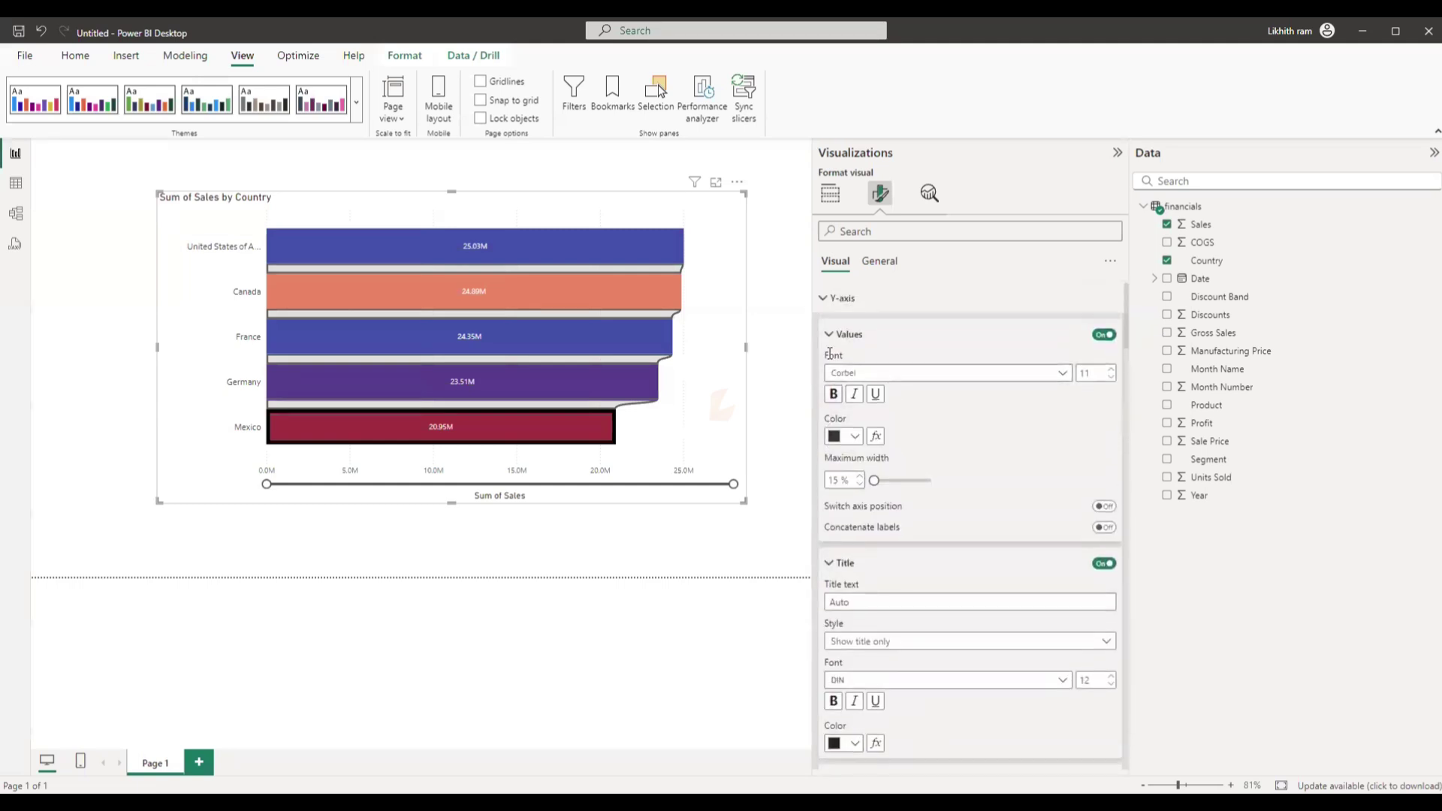
left_click(842, 342)
left_click(830, 370)
left_click(826, 299)
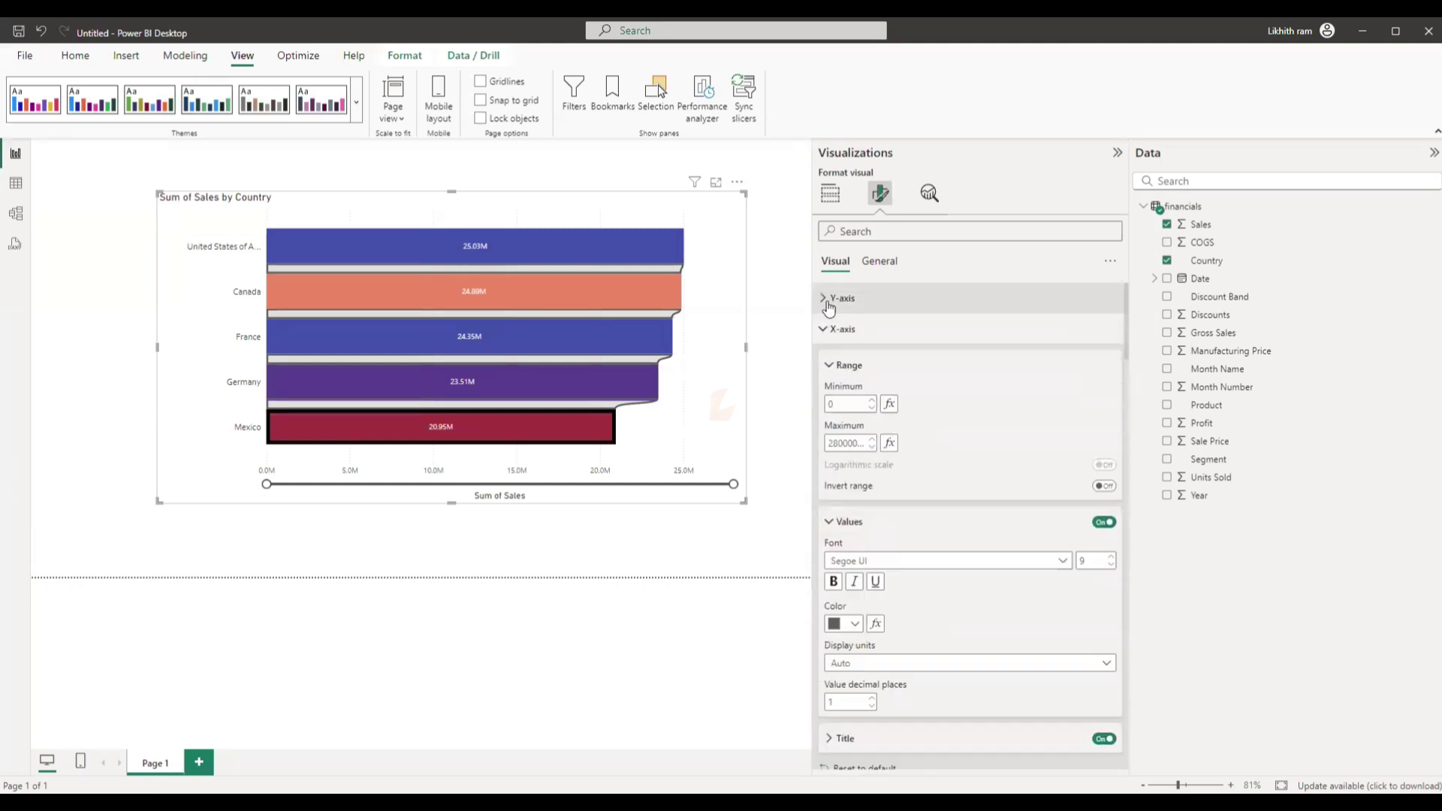
left_click(830, 329)
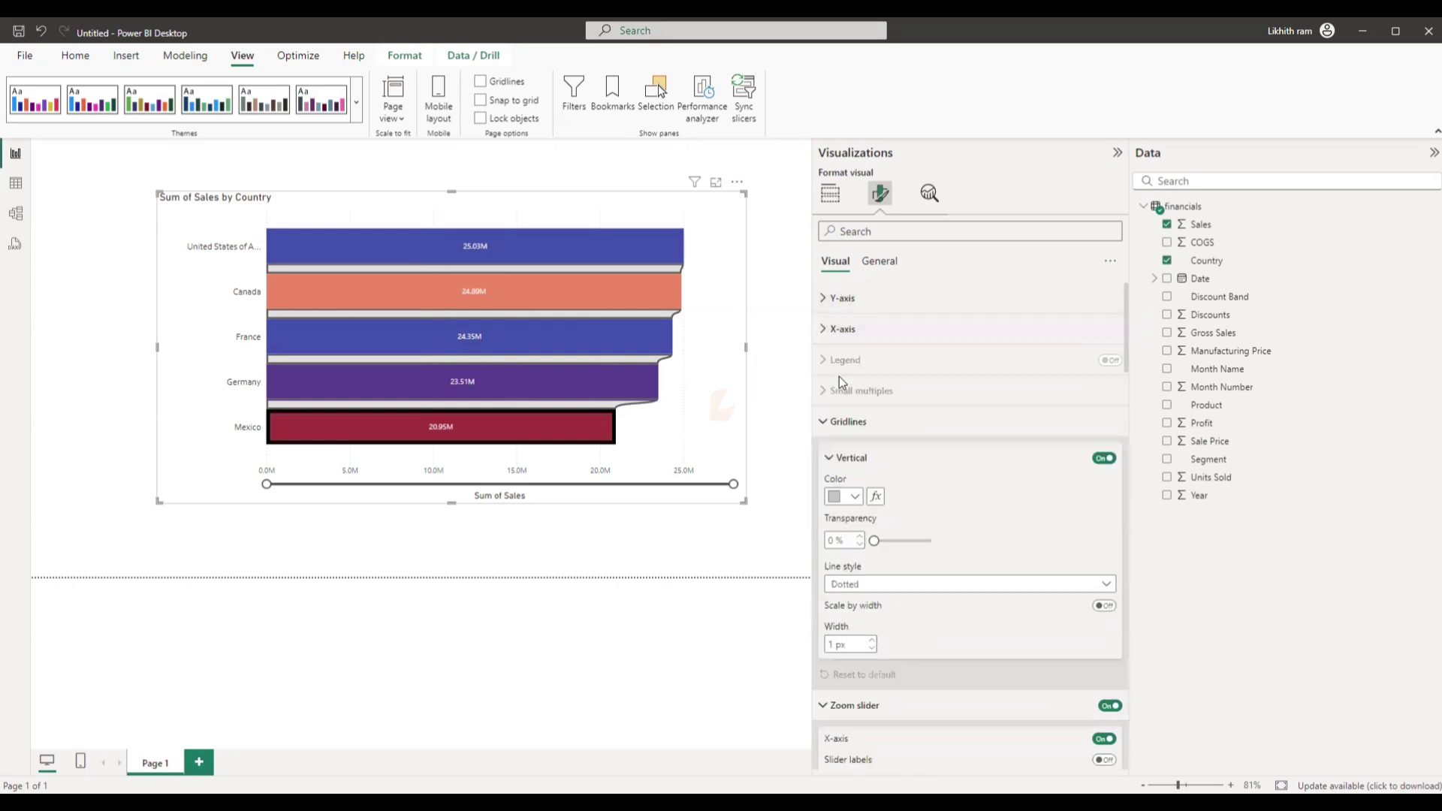
left_click(827, 421)
left_click(826, 454)
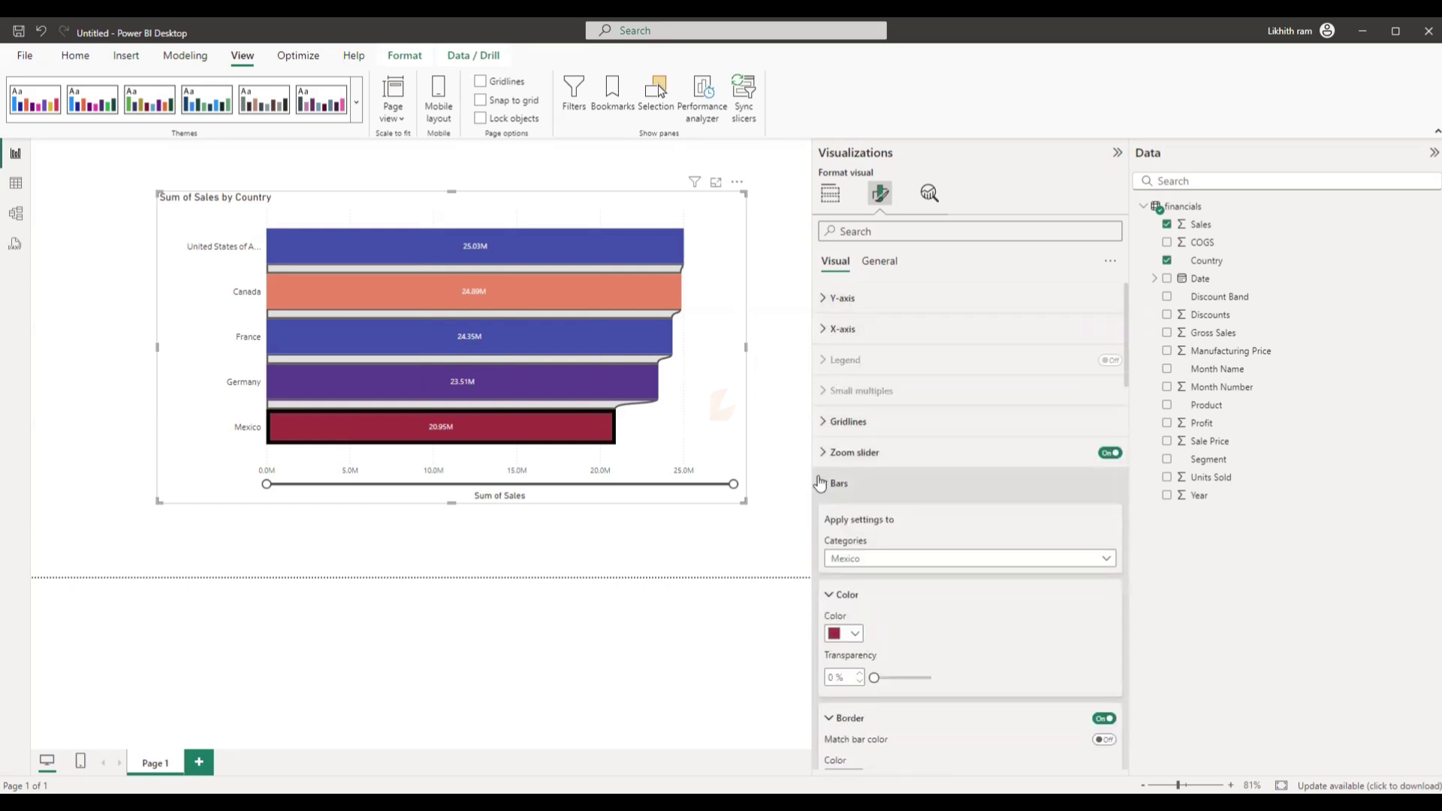
left_click(828, 483)
left_click(826, 517)
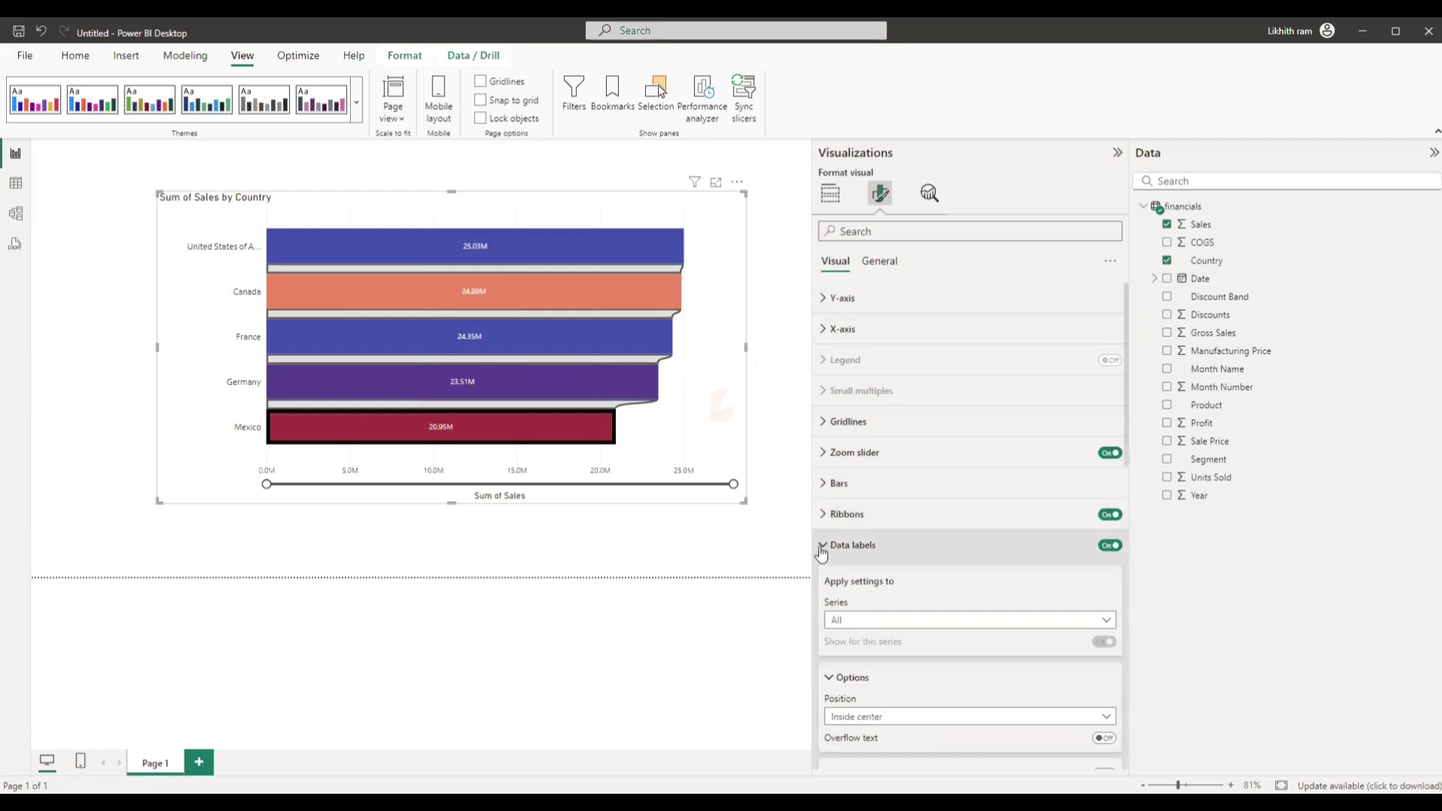
left_click(826, 545)
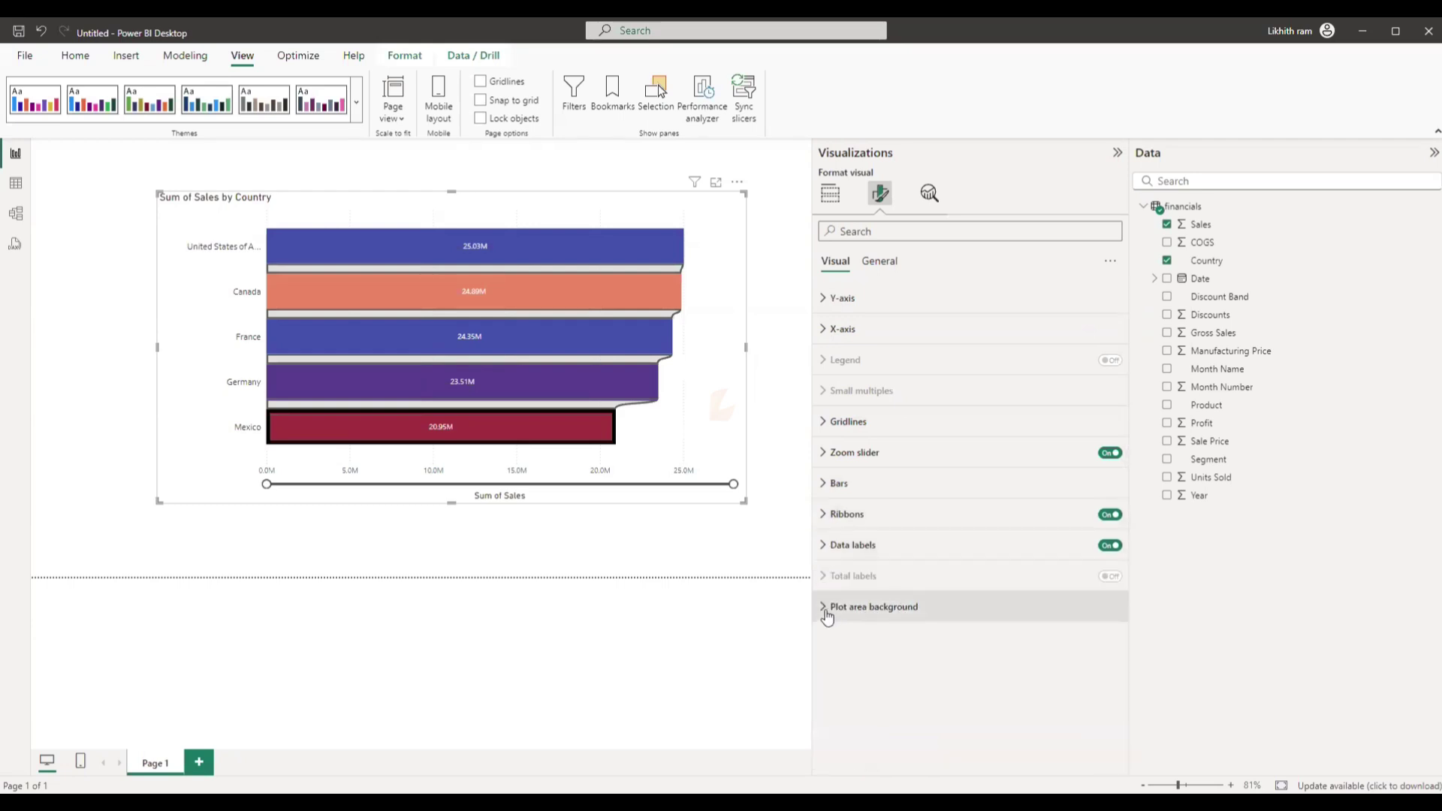
Step: Add the image What-is-Get-Data-Feature-In-Power-BI-Telugu-Part-5.png as the plot area background and set its transparency to 85%
left_click(827, 610)
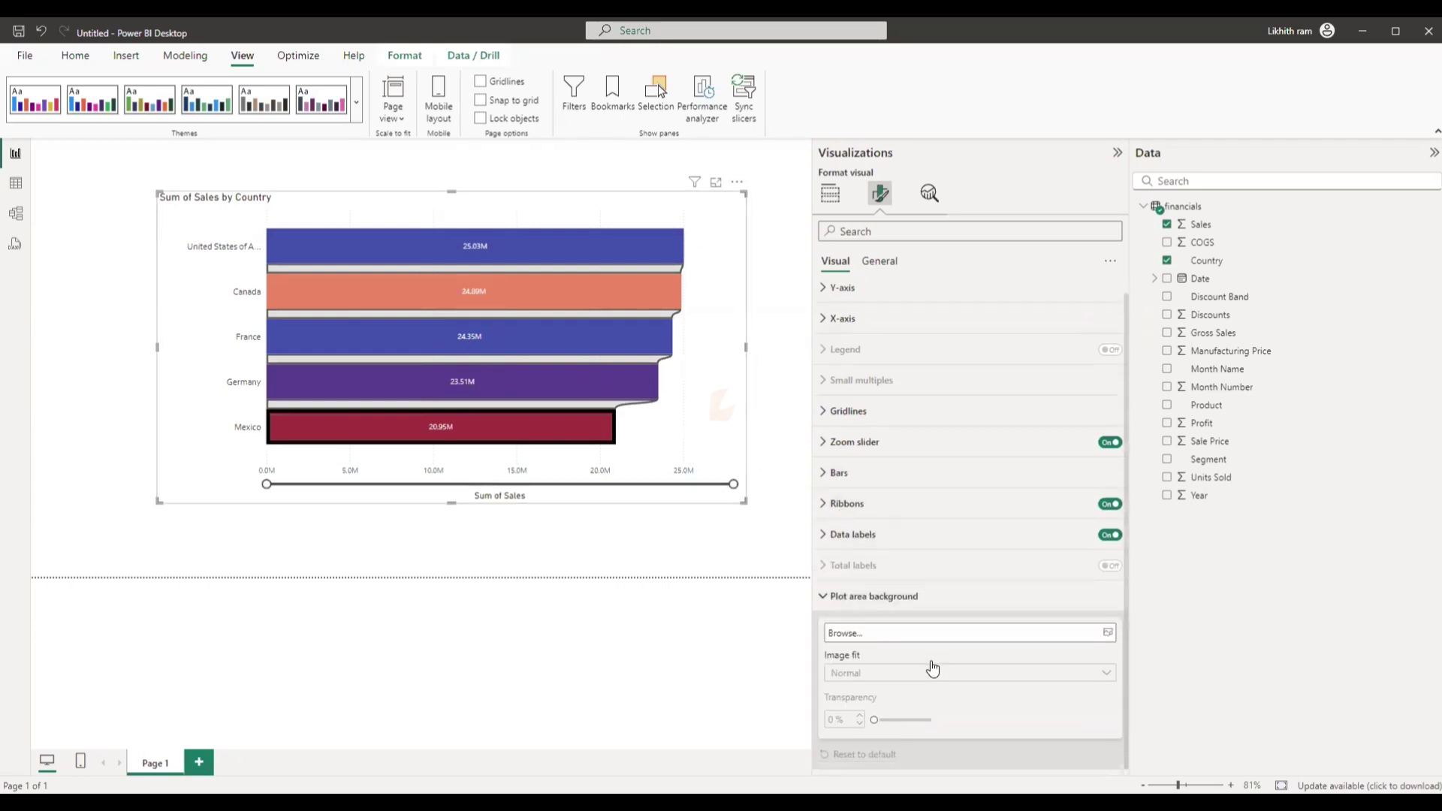
left_click(1066, 635)
double_click(432, 266)
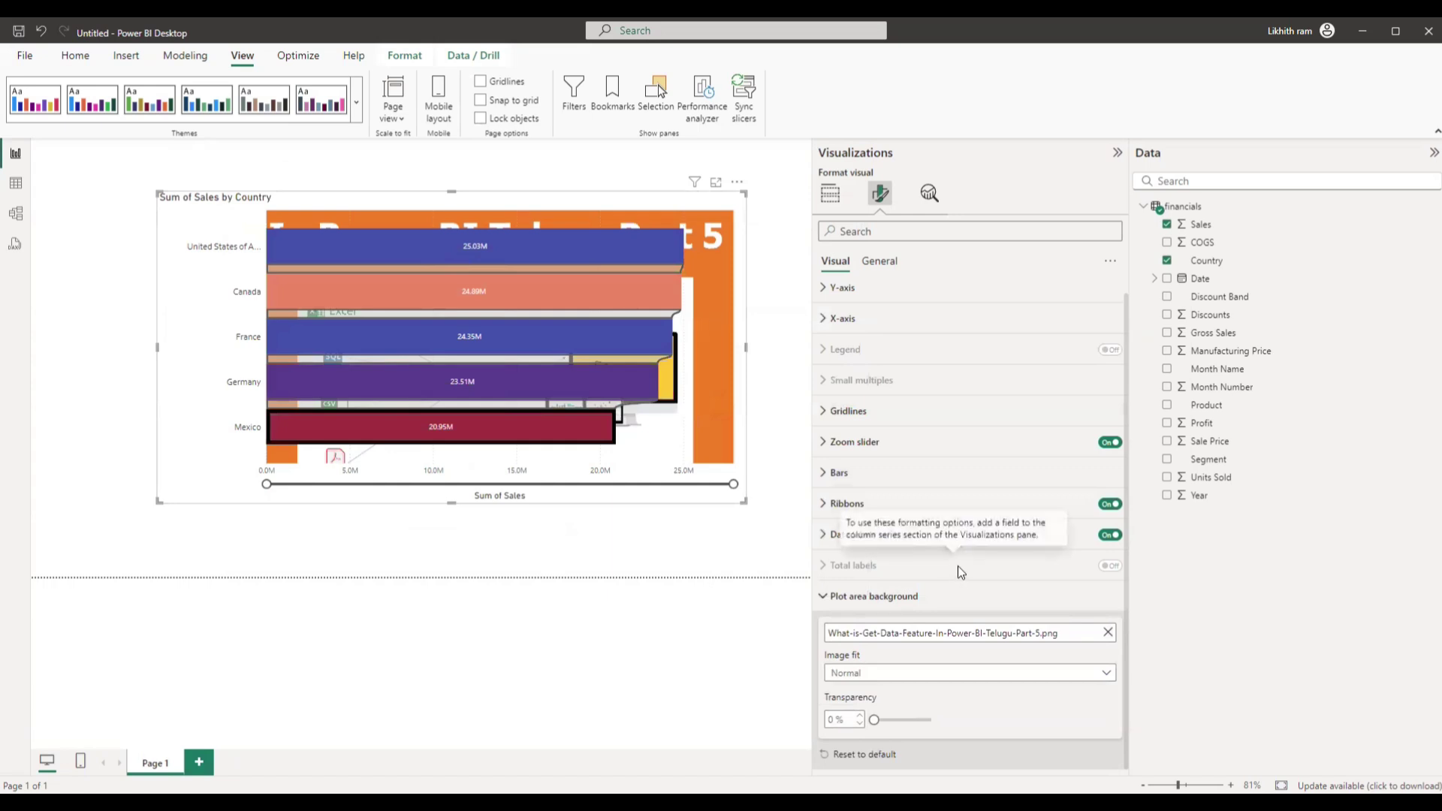
left_click(884, 719)
left_click_drag(885, 720, 926, 715)
Step: Try Fit as the plot area background's image fit, and set it to Fill
left_click(907, 675)
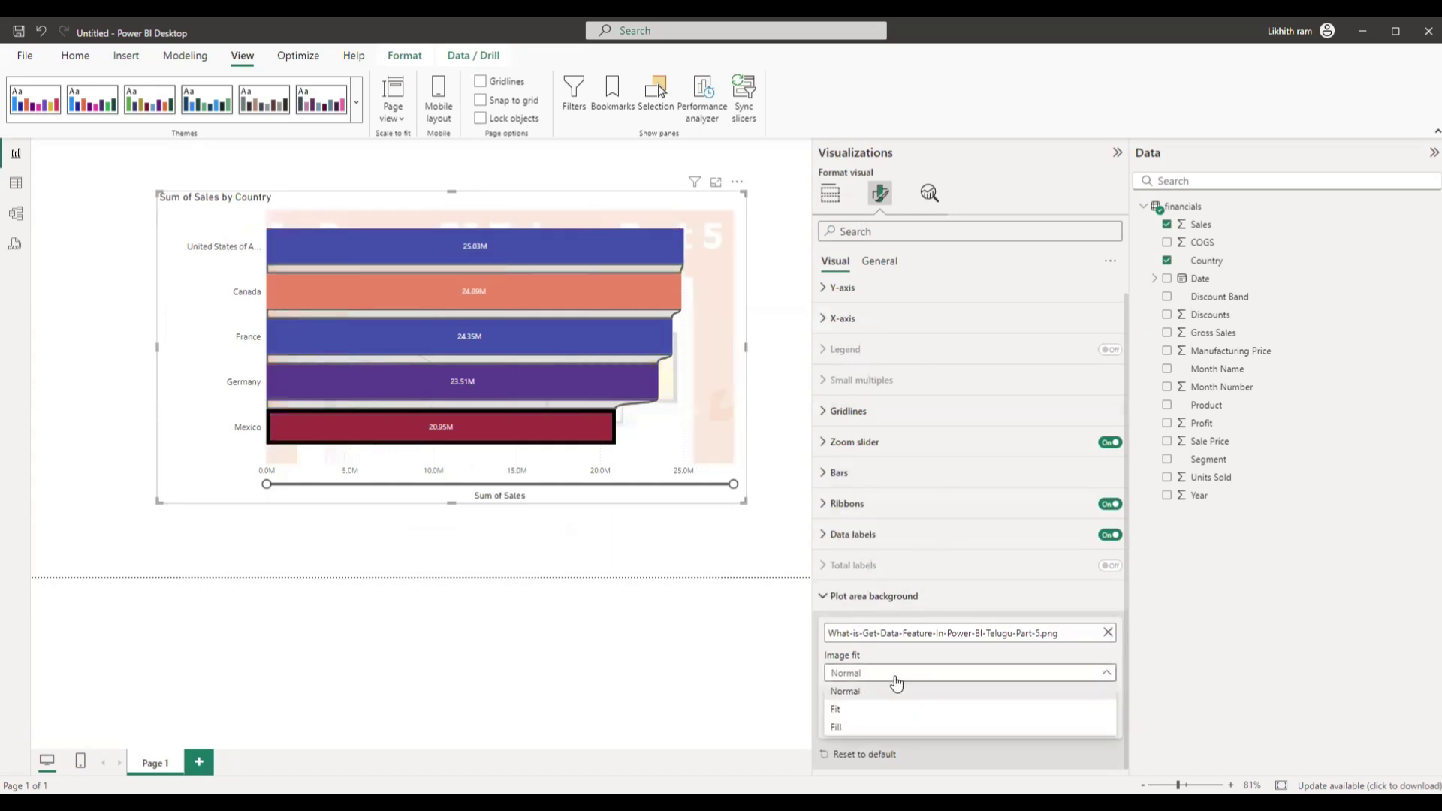
left_click(877, 707)
left_click(894, 681)
left_click(838, 728)
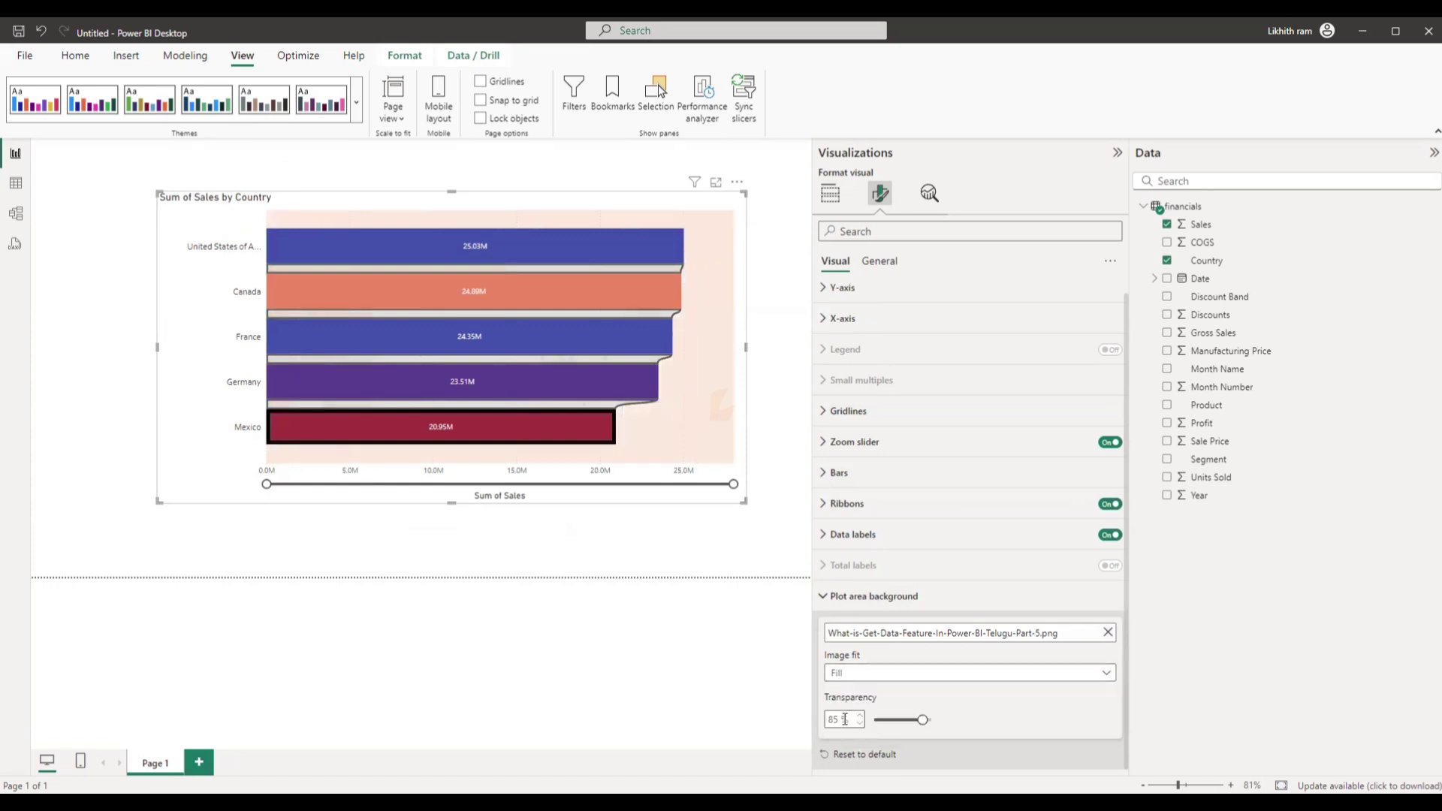
Step: Show the chart's general formatting options and examine the alt text setting
left_click(898, 267)
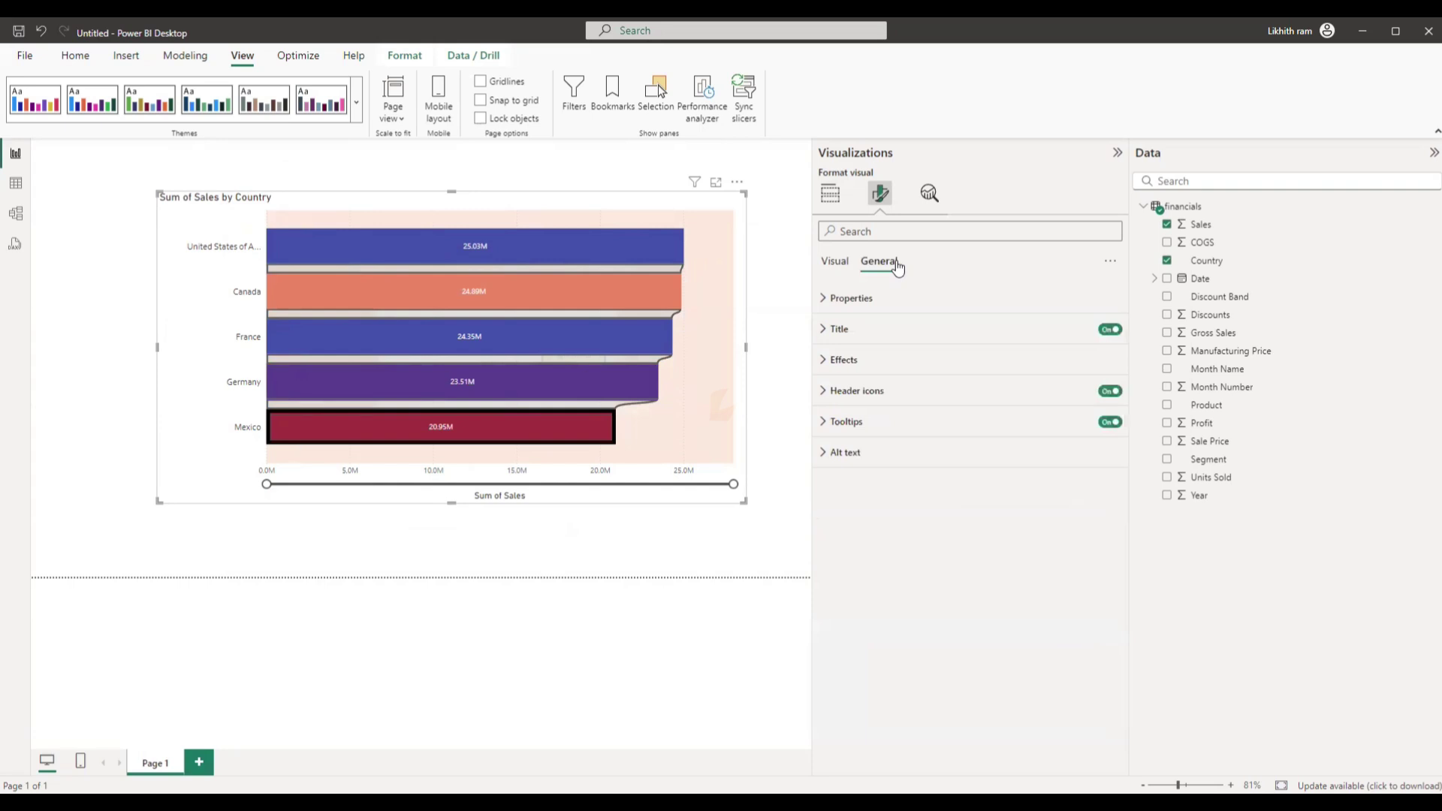
right_click(863, 496)
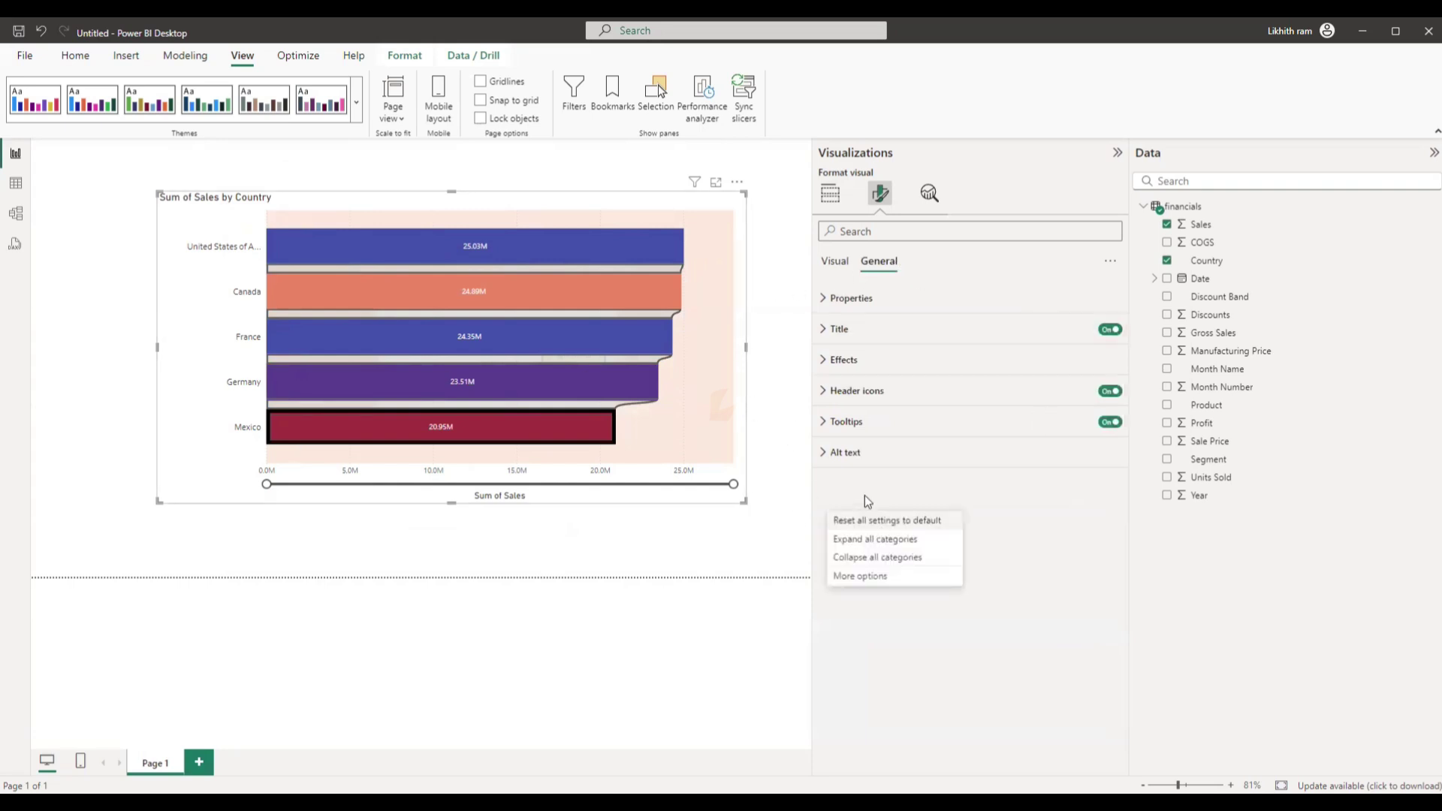
left_click(949, 466)
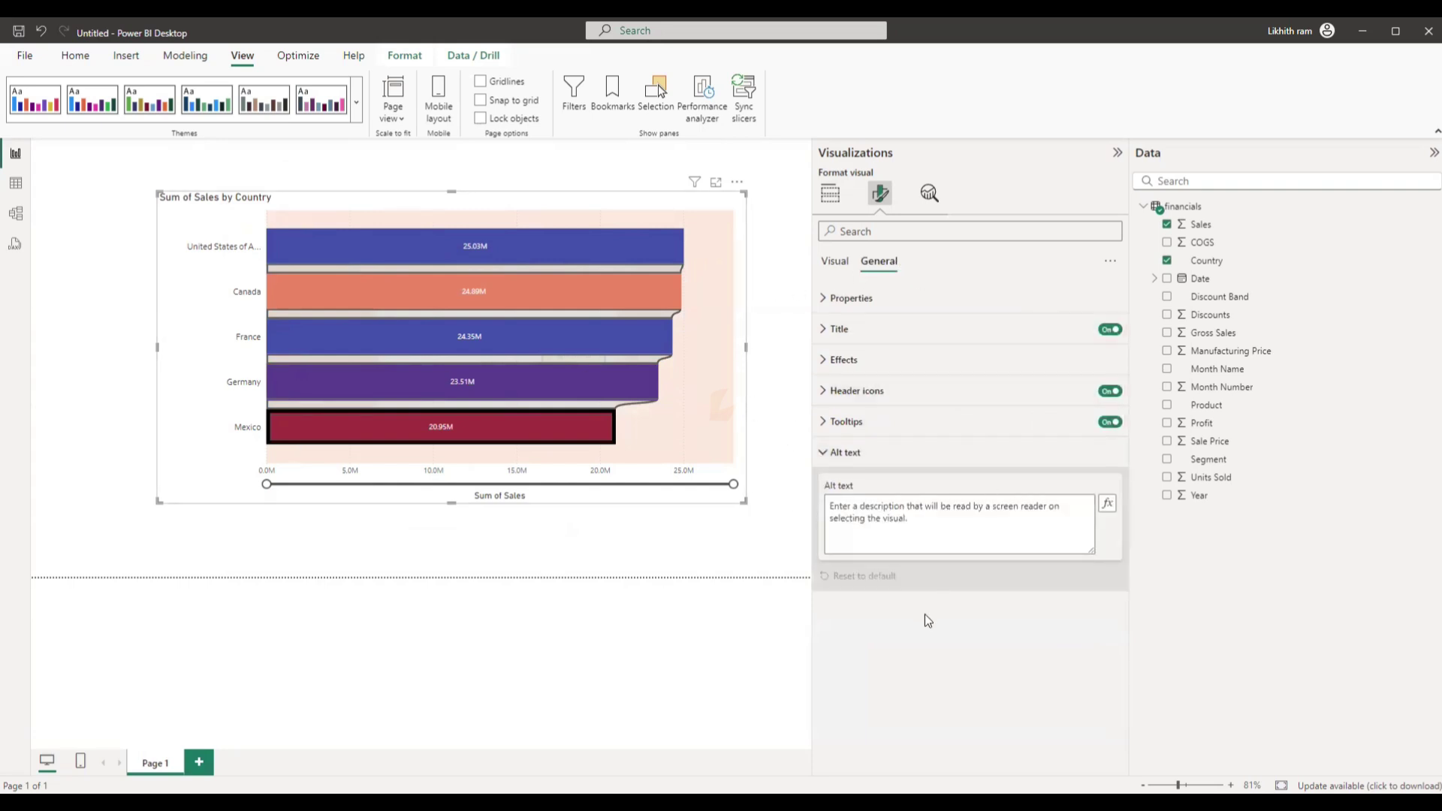